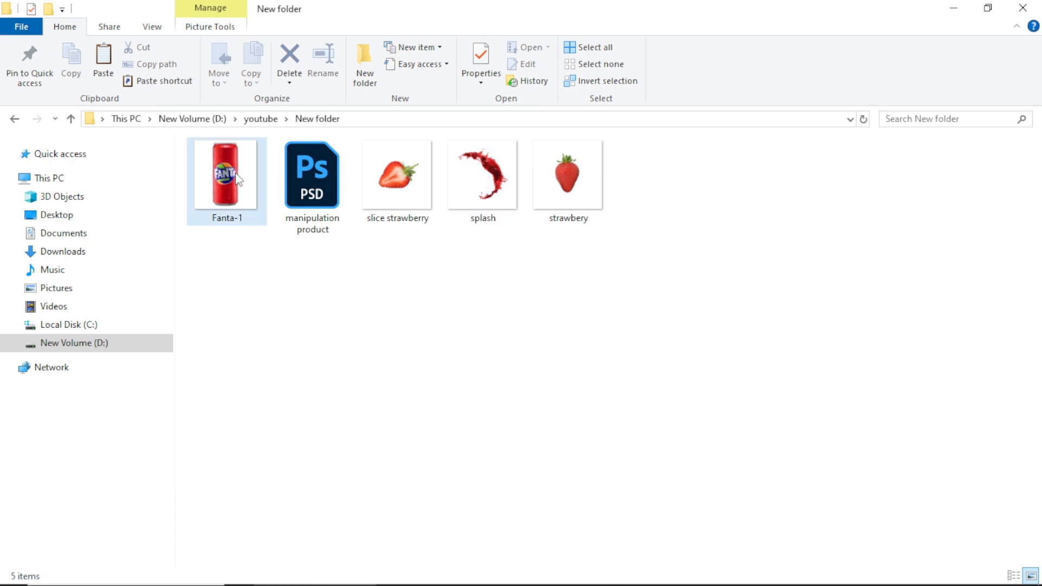
# Open the Fanta-1, slice strawberry, splash and strawbery images from the folder in Photoshop.
pyautogui.keyDown('ctrl'); pyautogui.click(393, 181); pyautogui.keyUp('ctrl')
pyautogui.keyDown('ctrl'); pyautogui.click(483, 182); pyautogui.keyUp('ctrl')
pyautogui.moveTo(557, 190); pyautogui.dragTo(397, 58)
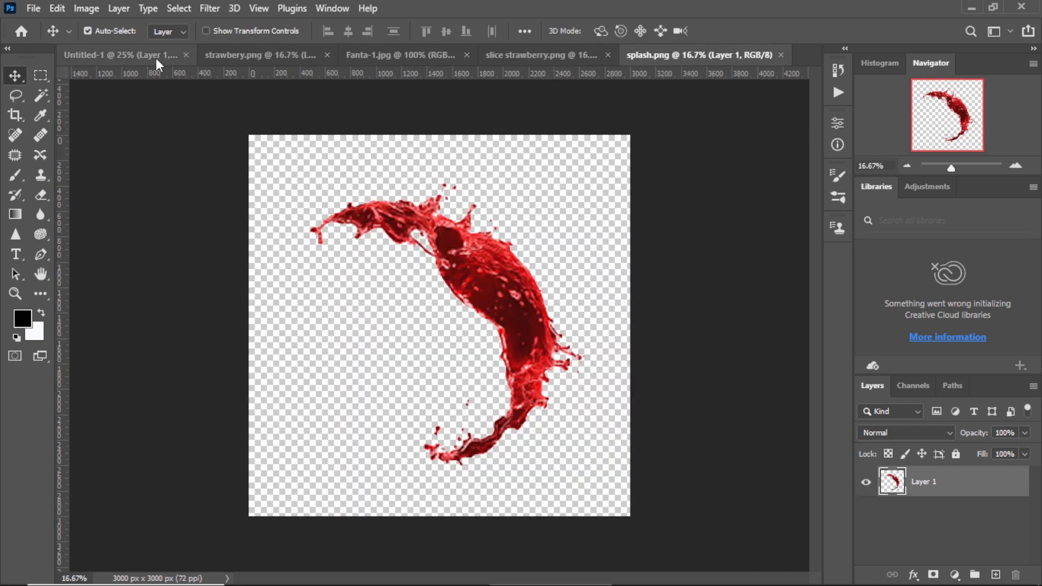
# Copy the can image from Fanta-1.jpg into the Untitled-1 document.
pyautogui.click(154, 54)
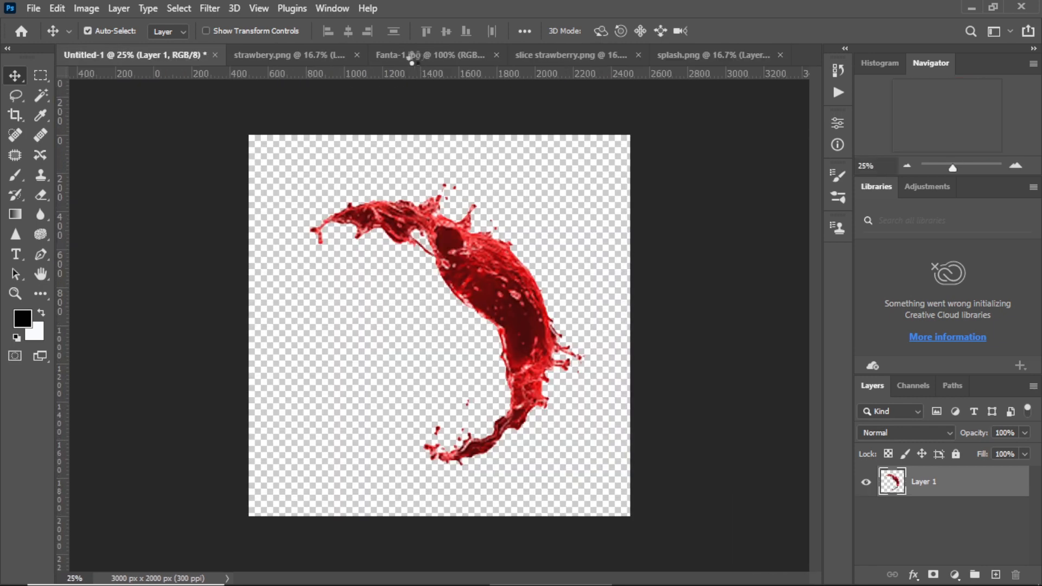
pyautogui.click(414, 56)
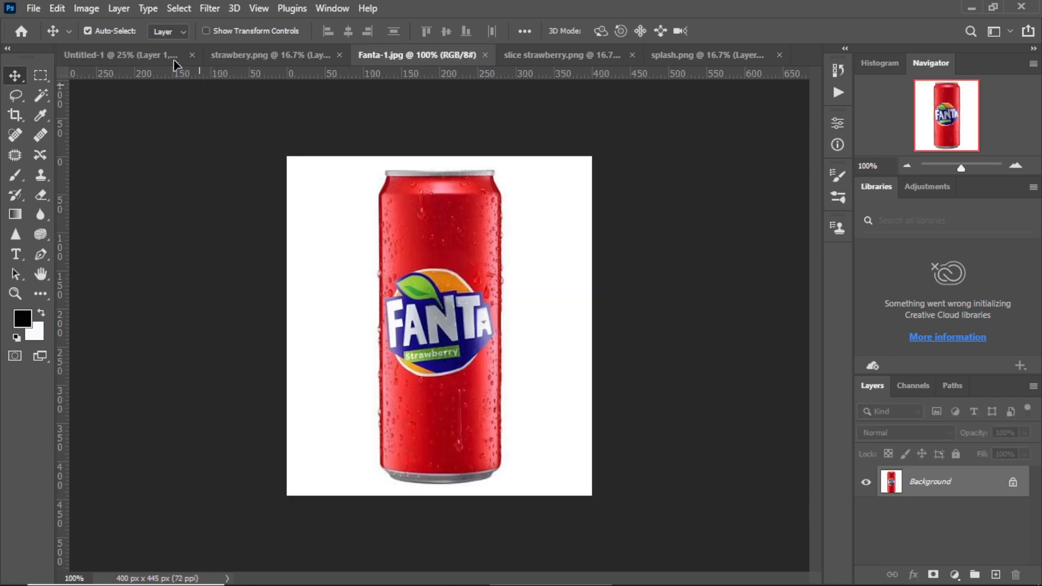
pyautogui.moveTo(169, 58); pyautogui.dragTo(491, 278)
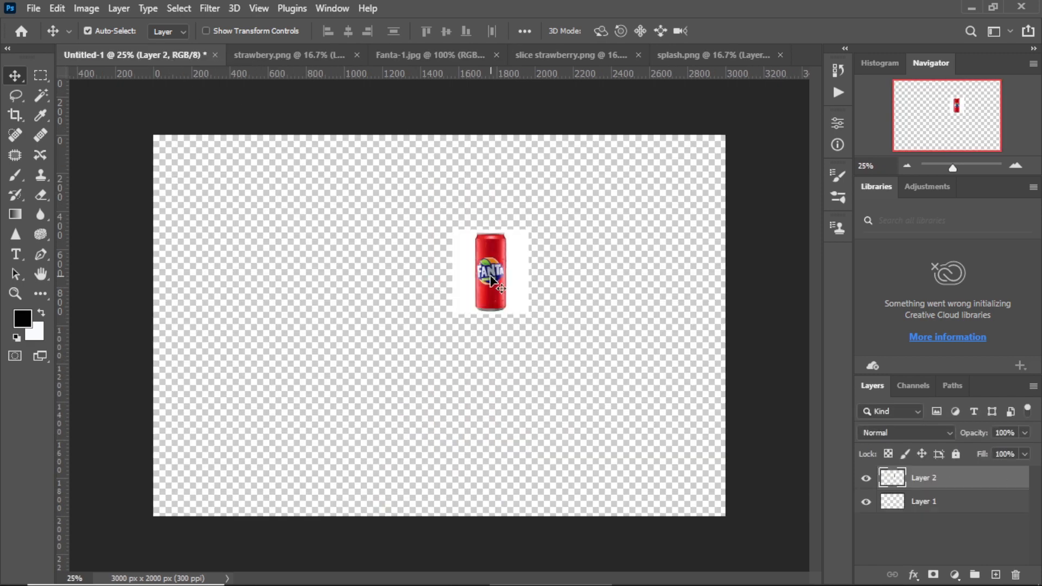
# Enlarge the can image to about two thirds of the canvas height and center it on the canvas.
pyautogui.hotkey('ctrl', 't')
pyautogui.moveTo(407, 338); pyautogui.dragTo(328, 419)
pyautogui.moveTo(494, 291); pyautogui.dragTo(449, 337)
pyautogui.moveTo(316, 469); pyautogui.dragTo(341, 463)
pyautogui.click(756, 31)
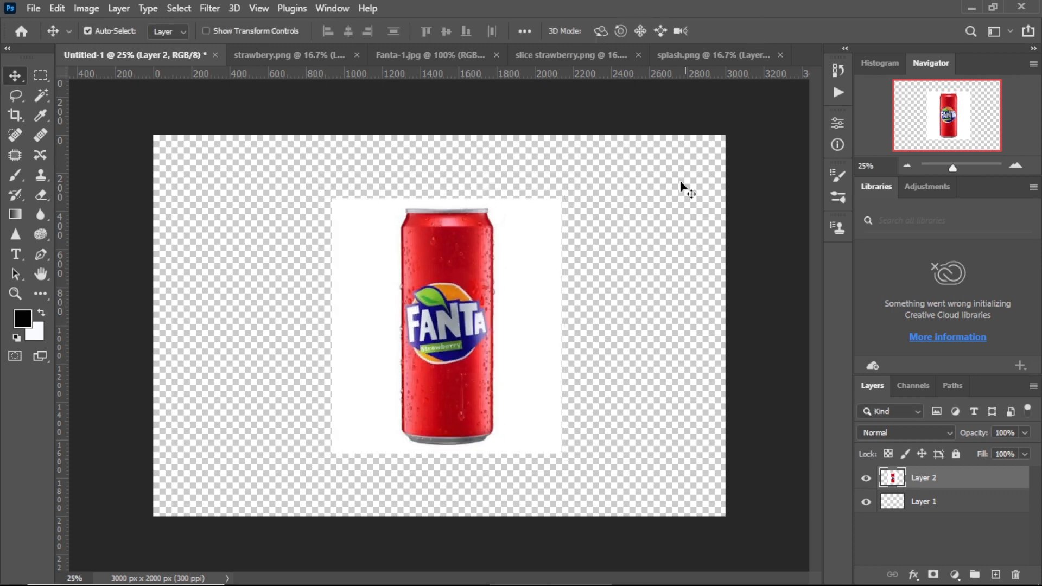
# Select the can with Select Subject and copy it onto its own new layer.
pyautogui.click(38, 95)
pyautogui.click(663, 30)
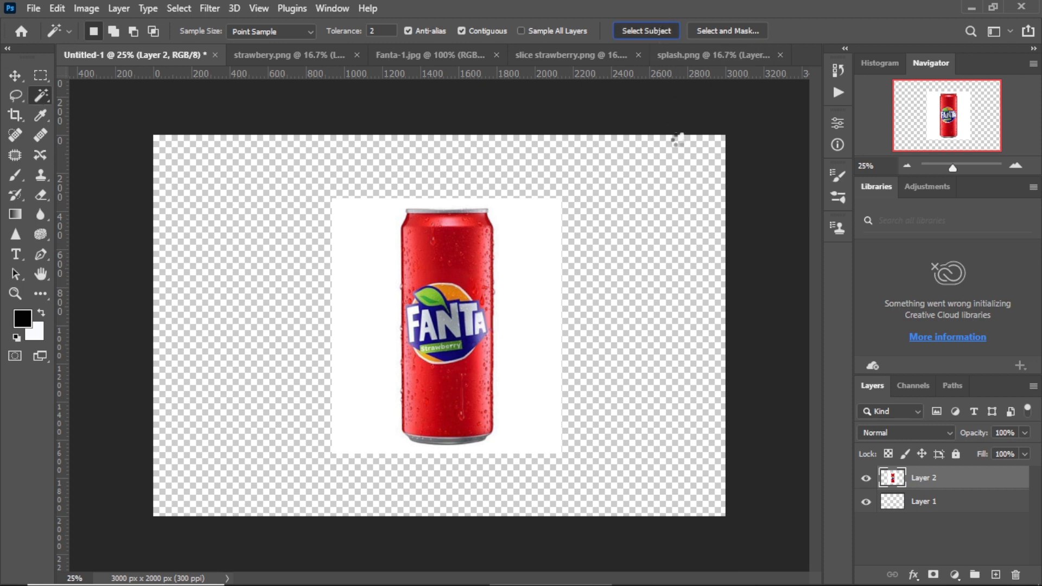
pyautogui.hotkey('ctrl', 'j')
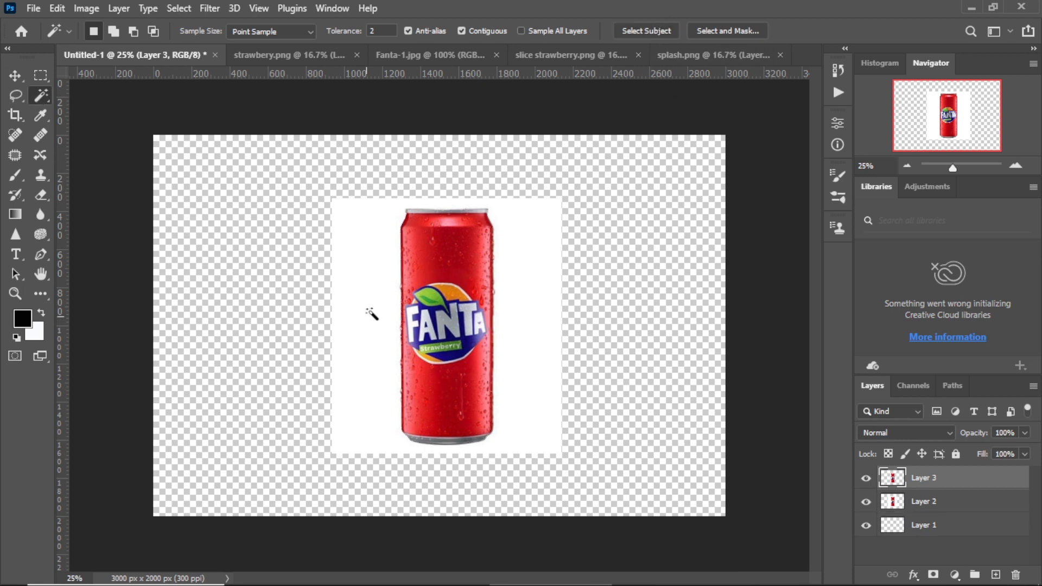
# Hide and delete Layer 2 with the can's white background, keeping the cut-out can layer selected.
pyautogui.click(867, 501)
pyautogui.scroll(2, 462, 288)
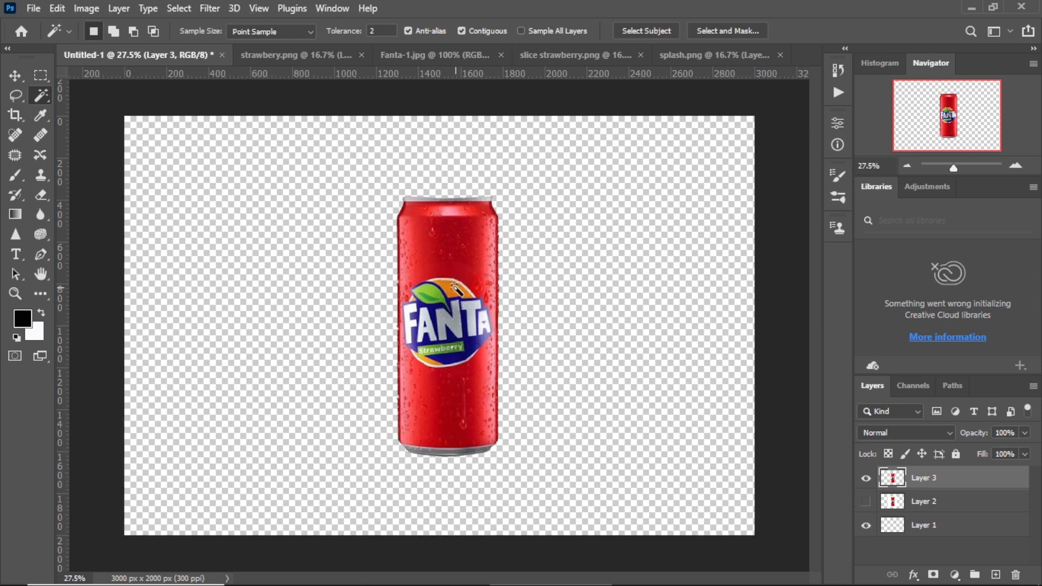
pyautogui.press('v')
pyautogui.moveTo(945, 503); pyautogui.dragTo(1016, 575)
pyautogui.click(939, 479)
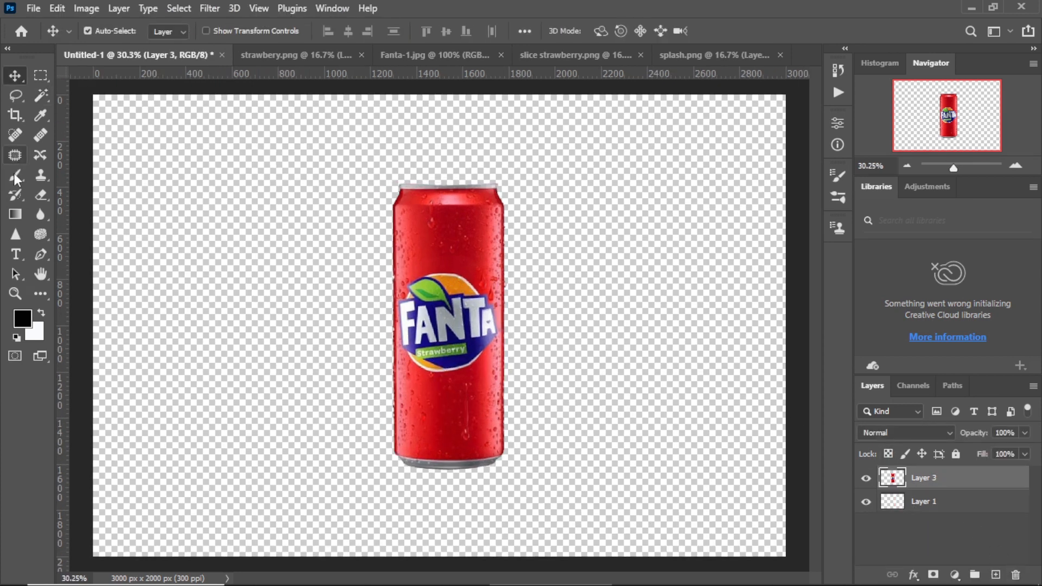
# Sample the can's dark red and paint all of Layer 1 with it using a 1300 px Hard Round brush.
pyautogui.click(32, 115)
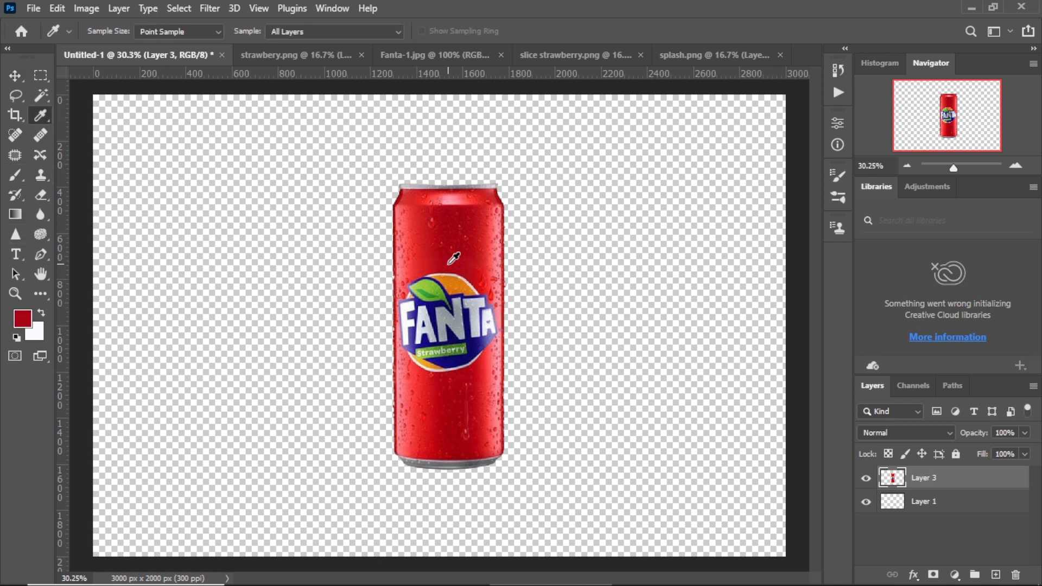
pyautogui.click(15, 175)
pyautogui.click(967, 504)
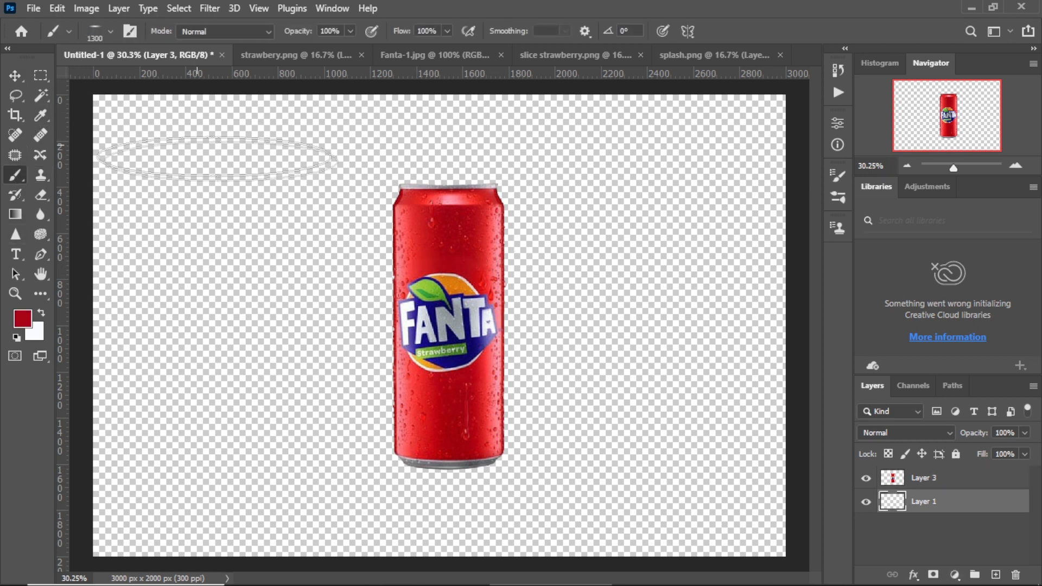
pyautogui.click(70, 30)
pyautogui.click(70, 30)
pyautogui.click(54, 30)
pyautogui.click(111, 31)
pyautogui.click(86, 271)
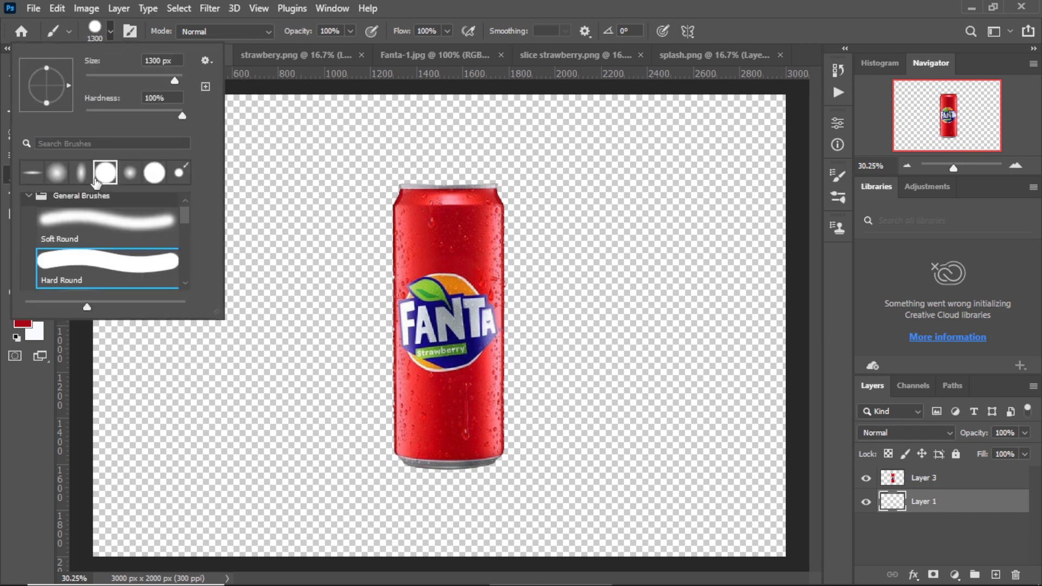
pyautogui.click(128, 31)
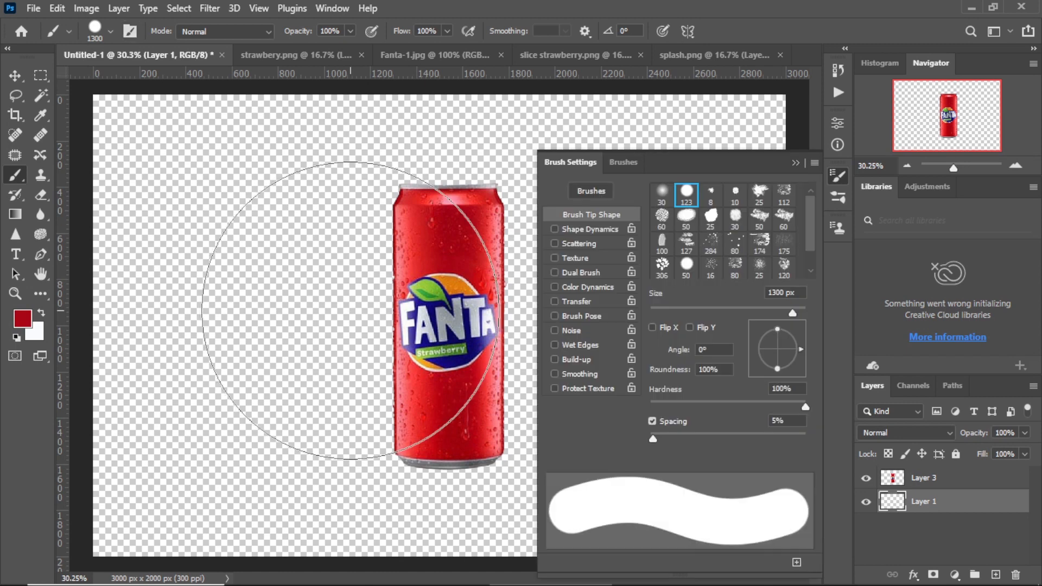
pyautogui.click(794, 161)
pyautogui.moveTo(194, 206)
pyautogui.mouseDown()
pyautogui.moveTo(185, 193)
pyautogui.moveTo(670, 198)
pyautogui.moveTo(716, 494)
pyautogui.moveTo(188, 401)
pyautogui.moveTo(84, 395)
pyautogui.moveTo(231, 486)
pyautogui.mouseUp()
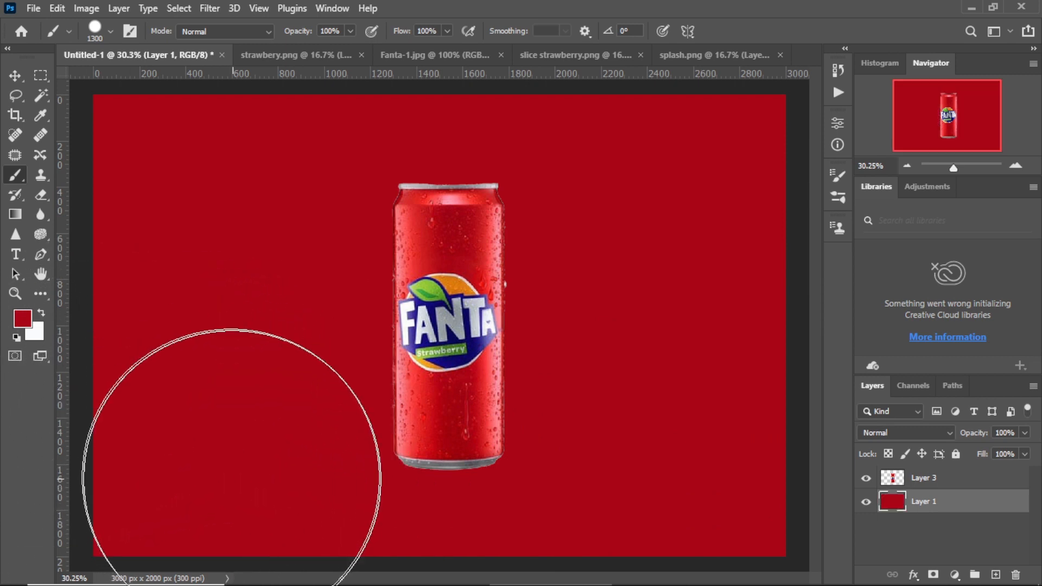
pyautogui.click(10, 79)
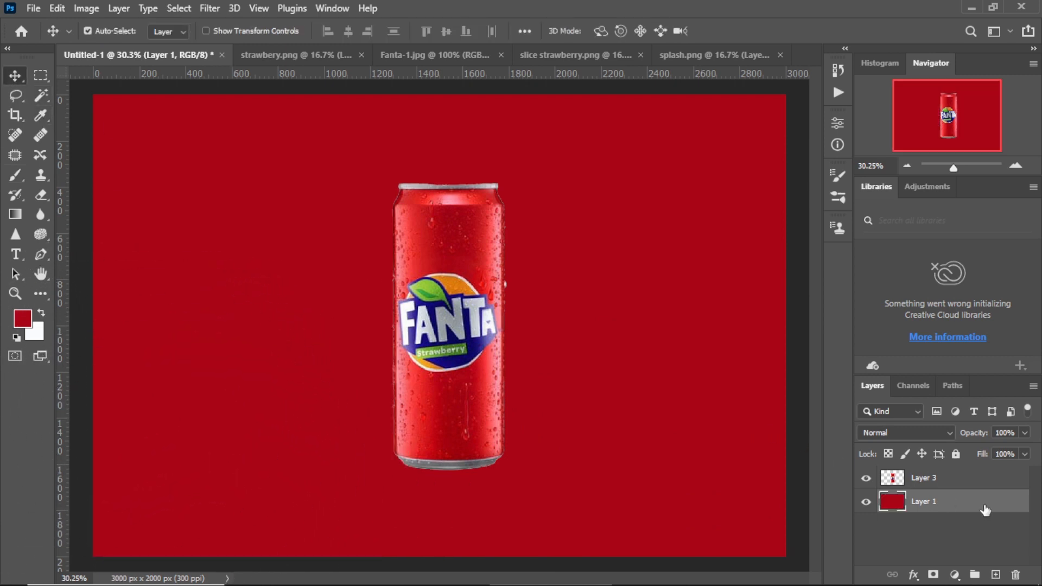
# Add a new empty layer between the red background layer and the can layer.
pyautogui.click(973, 483)
pyautogui.click(933, 503)
pyautogui.click(996, 575)
# Set up a flattened soft brush of 1300 px with 0% hardness and a black foreground color.
pyautogui.click(16, 174)
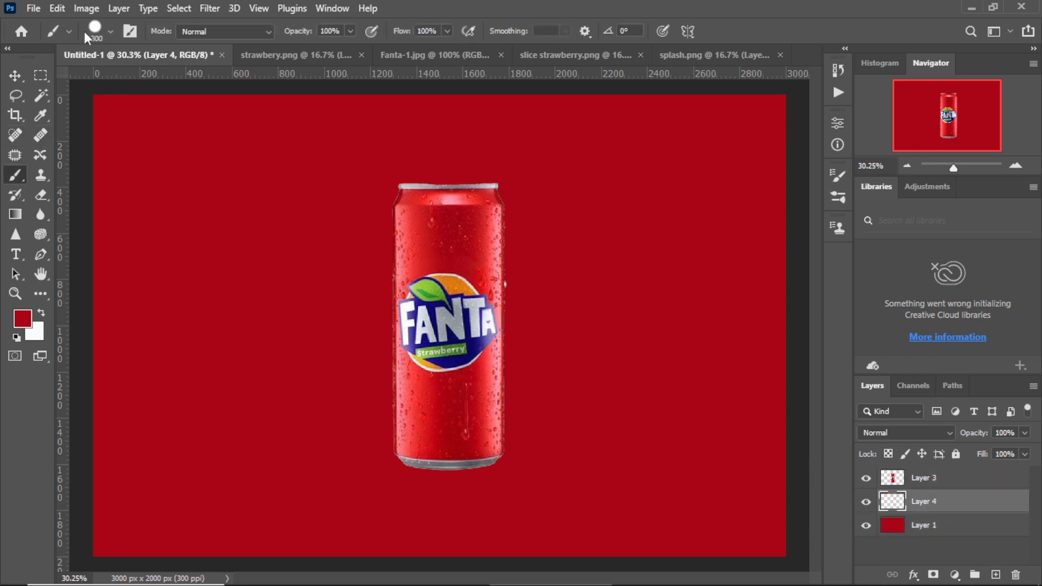
pyautogui.click(108, 33)
pyautogui.click(58, 174)
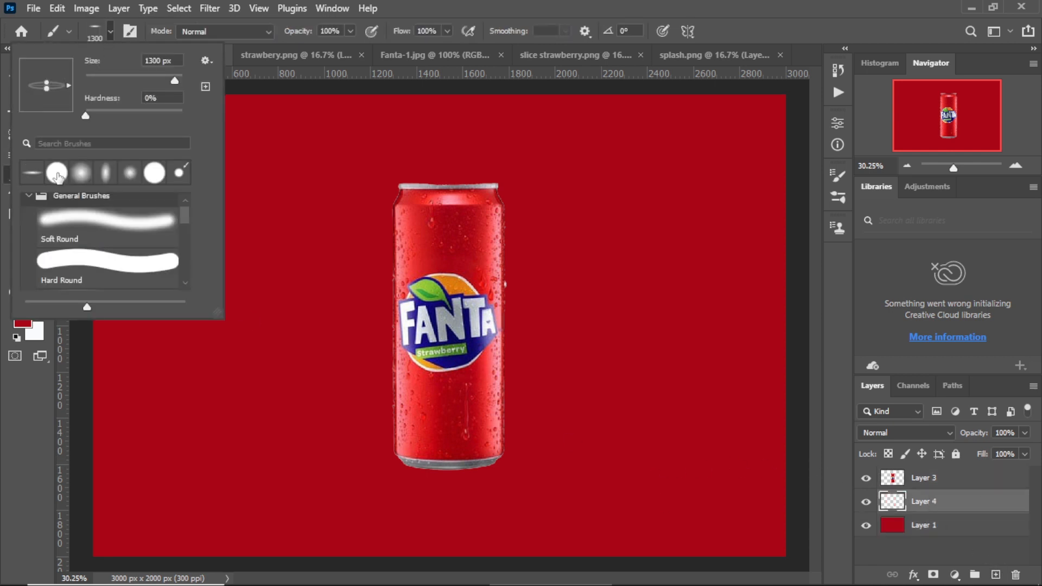
pyautogui.click(113, 31)
pyautogui.click(22, 321)
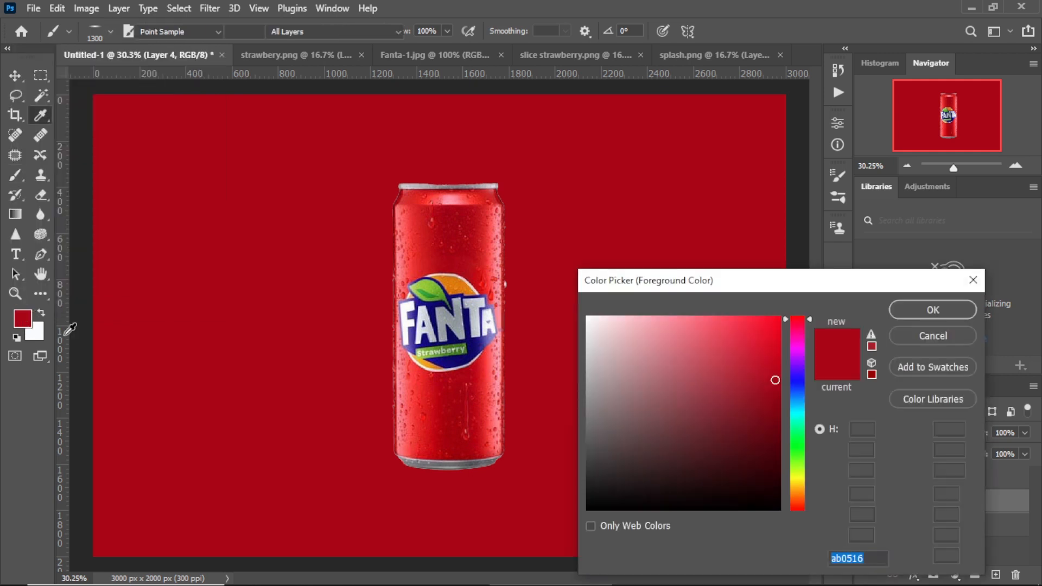
pyautogui.click(588, 508)
pyautogui.click(933, 310)
# Reduce the brush to 175 px and paint a tight black contact shadow along the can's base.
pyautogui.scroll(1, 492, 481)
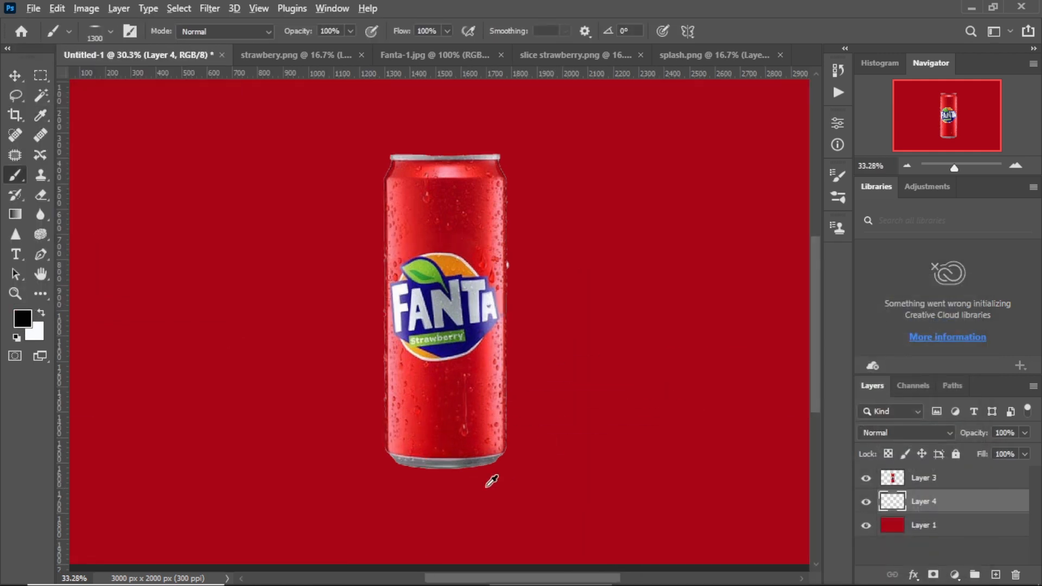
pyautogui.press('[')
pyautogui.press('[')
pyautogui.press('[')
pyautogui.press('[')
pyautogui.press('[')
pyautogui.press('[')
pyautogui.press('[')
pyautogui.press('[')
pyautogui.press('[')
pyautogui.press('[')
pyautogui.press('[')
pyautogui.press('[')
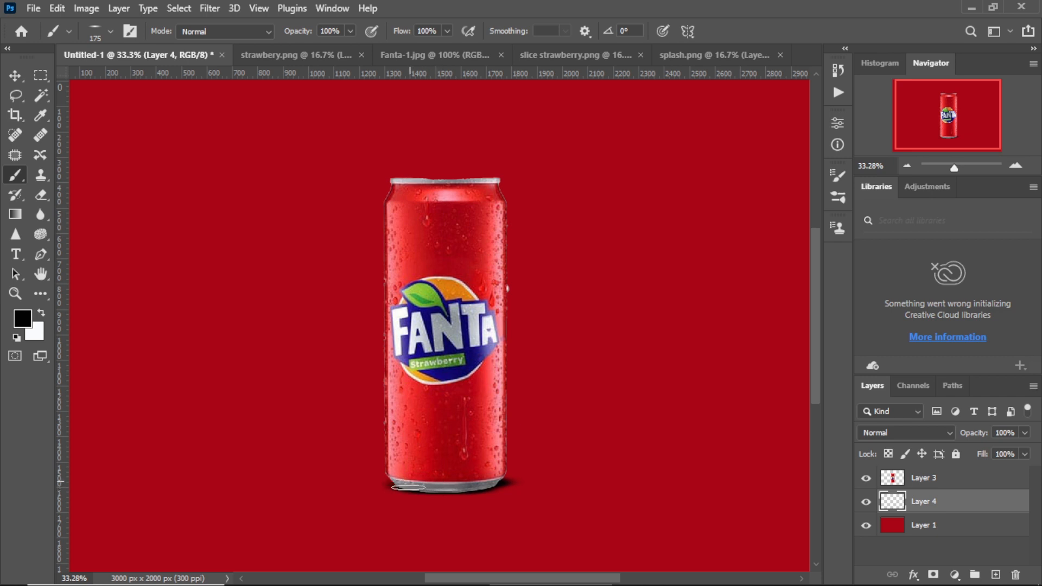
# Enlarge the brush to about 1100 px and paint a wide, soft shadow beneath the can.
pyautogui.press(']')
pyautogui.press(']')
pyautogui.press(']')
pyautogui.press(']')
pyautogui.press(']')
pyautogui.press(']')
pyautogui.press(']')
pyautogui.press(']')
pyautogui.press(']')
pyautogui.press(']')
pyautogui.press(']')
pyautogui.press(']')
pyautogui.press('[')
pyautogui.press('[')
pyautogui.press('[')
pyautogui.press('[')
pyautogui.press('[')
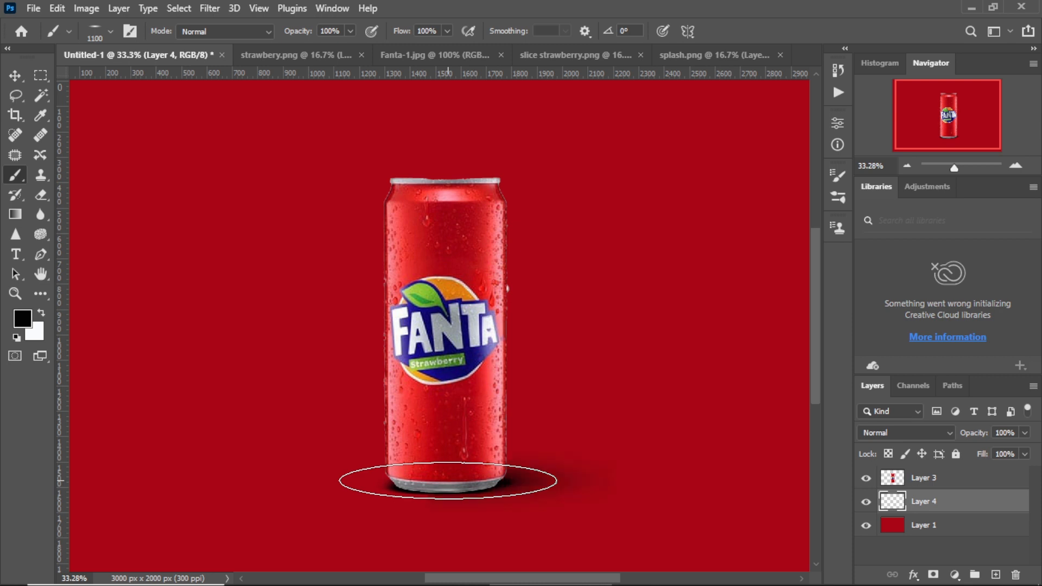
pyautogui.click(447, 480)
pyautogui.keyDown('alt'); pyautogui.scroll(-2, 570, 463); pyautogui.keyUp('alt')
pyautogui.press('v')
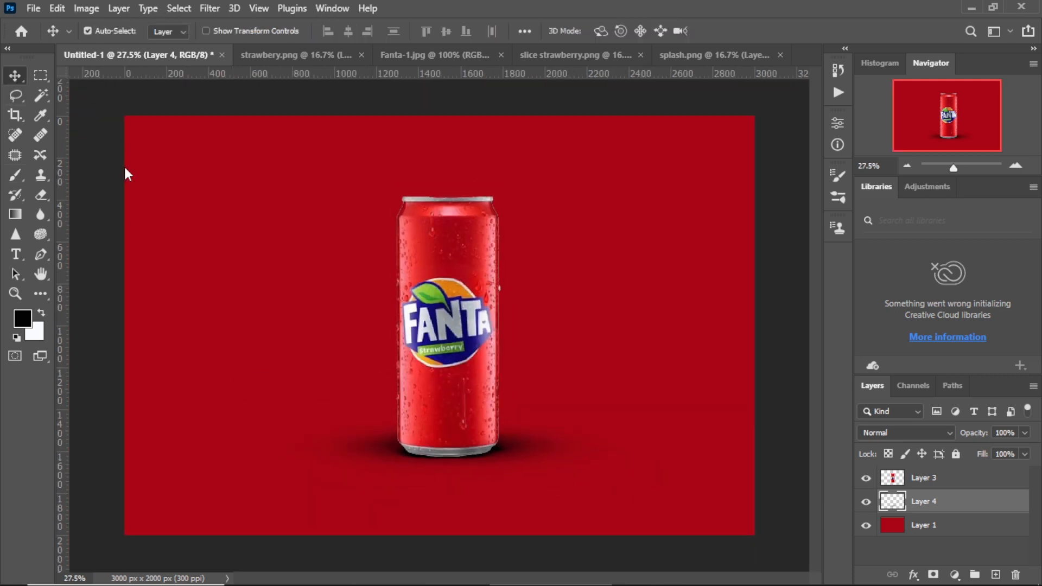
pyautogui.click(120, 152)
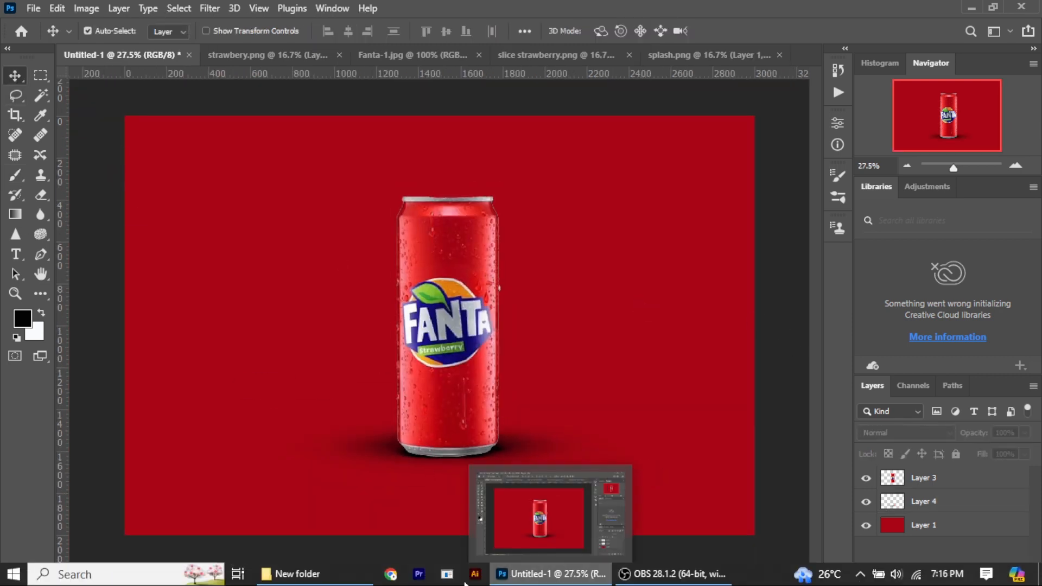
# Copy the whole strawberry from strawbery.png into the Untitled-1 document above the can layer.
pyautogui.click(297, 574)
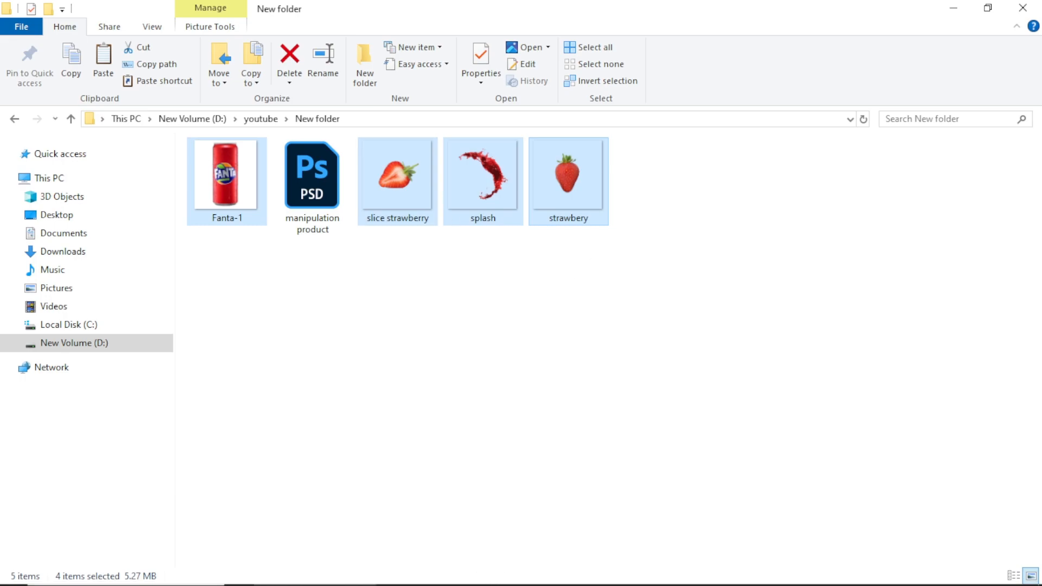
pyautogui.press('Return')
pyautogui.click(298, 54)
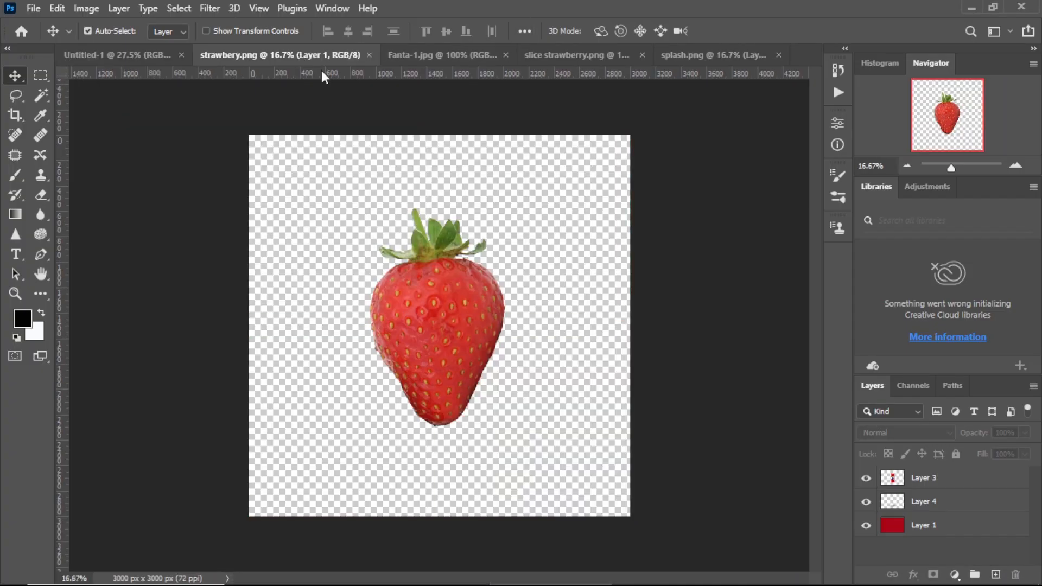
pyautogui.moveTo(464, 303); pyautogui.dragTo(293, 178)
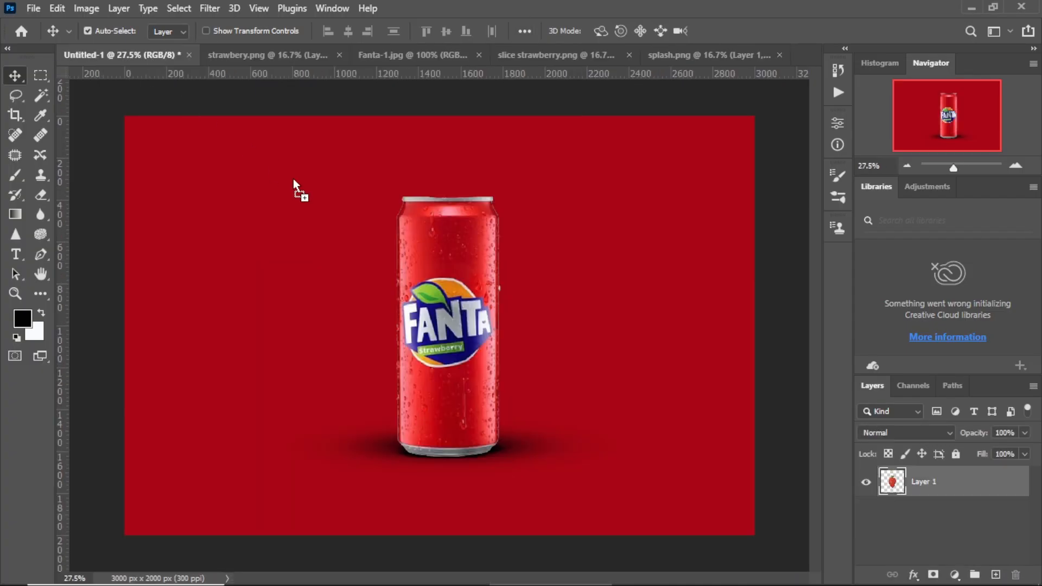
pyautogui.moveTo(344, 222); pyautogui.dragTo(374, 234)
pyautogui.moveTo(965, 479)
pyautogui.mouseDown()
pyautogui.moveTo(959, 505)
pyautogui.moveTo(959, 472)
pyautogui.mouseUp()
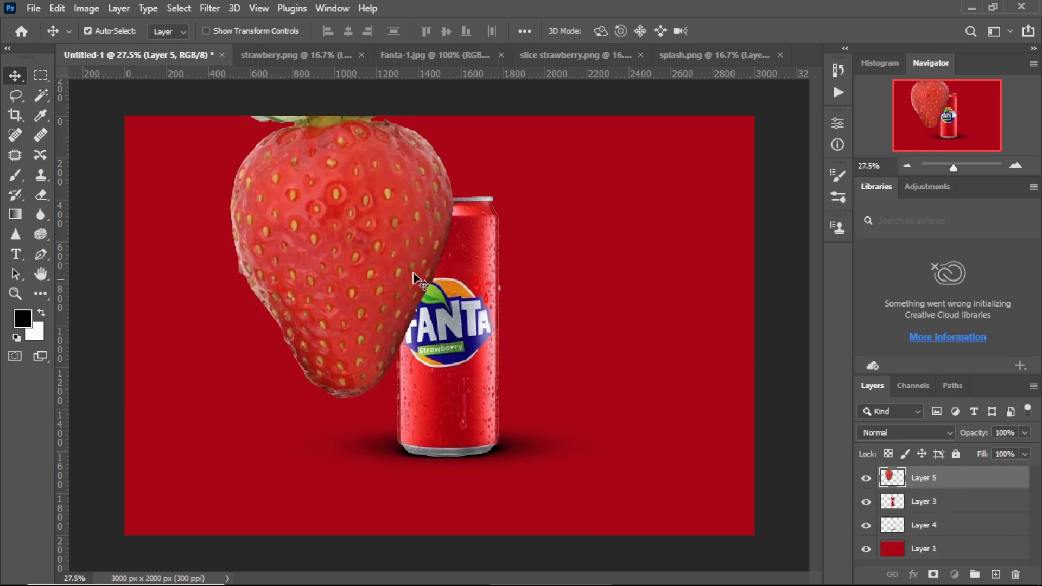
# Scale the strawberry to 27.37%, rotate it -33.58° and place it over the can's upper left edge.
pyautogui.hotkey('ctrl', 't')
pyautogui.moveTo(457, 400); pyautogui.dragTo(372, 217)
pyautogui.moveTo(379, 155); pyautogui.dragTo(326, 139)
pyautogui.moveTo(392, 235); pyautogui.dragTo(416, 264)
pyautogui.scroll(1, 418, 265)
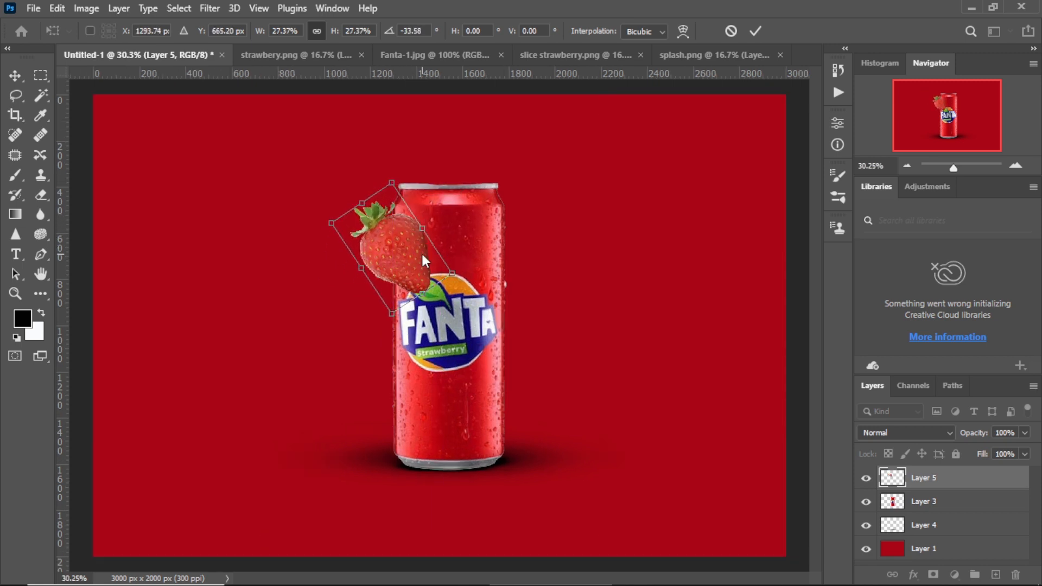
pyautogui.press('Return')
# Put the strawberry layer behind the can, shift it slightly outward and rotate it a further -8.14°.
pyautogui.moveTo(966, 479); pyautogui.dragTo(964, 510)
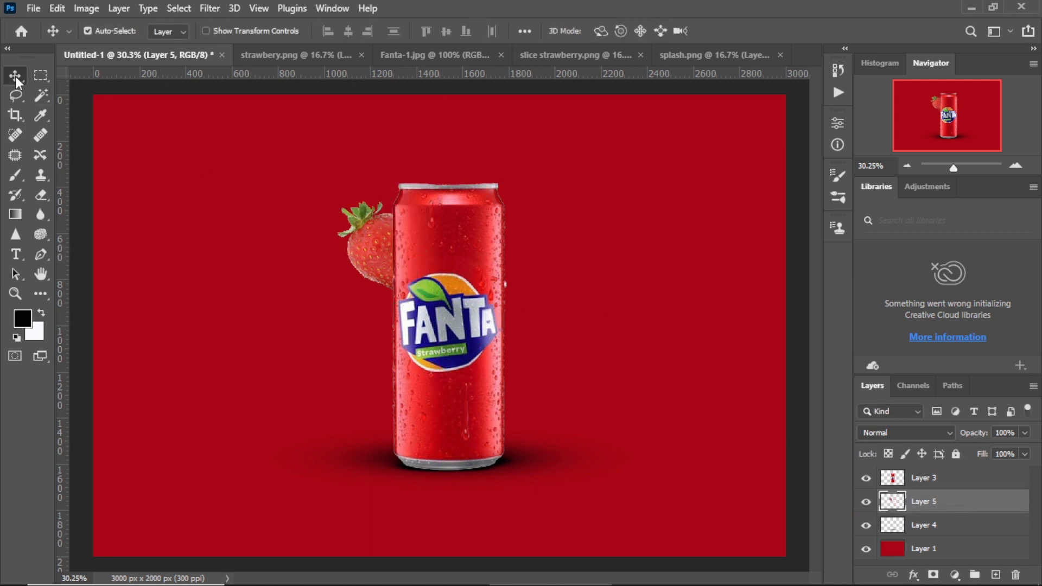
pyautogui.moveTo(374, 244); pyautogui.dragTo(356, 238)
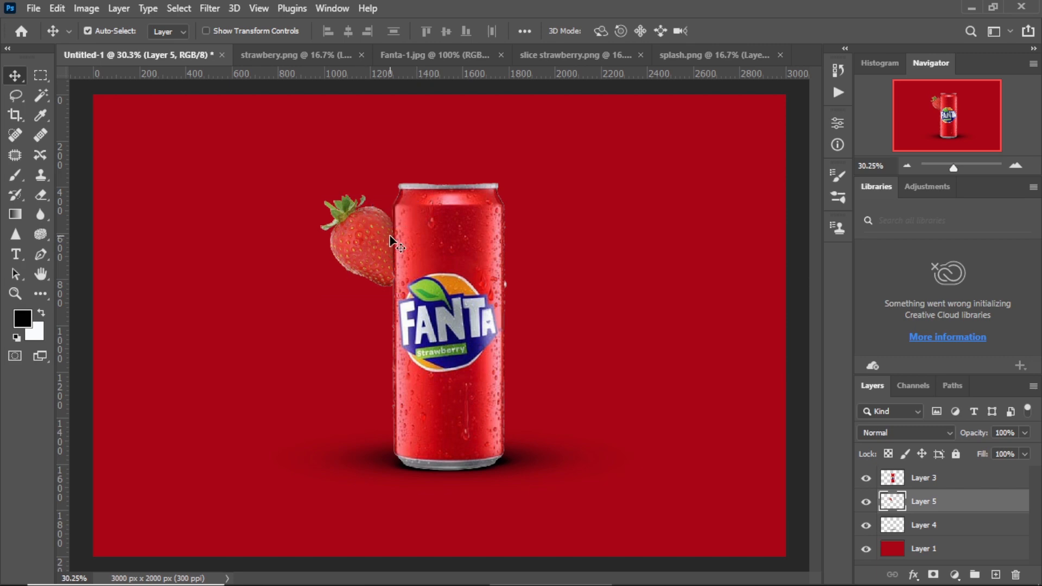
pyautogui.hotkey('ctrl', 't')
pyautogui.moveTo(416, 188); pyautogui.dragTo(407, 180)
# Copy the red splash from splash.png into the Untitled-1 document behind the can.
pyautogui.click(713, 55)
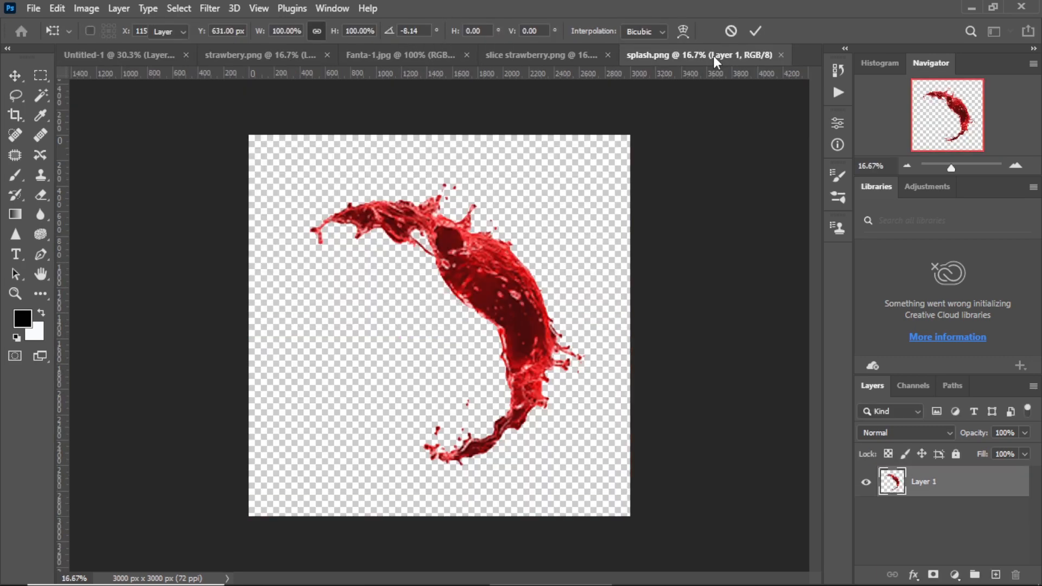
pyautogui.moveTo(414, 226); pyautogui.dragTo(539, 303)
pyautogui.hotkey('ctrl', '-')
pyautogui.scroll(-3, 551, 344)
# Scale the splash to 74.37%, rotate it 12.45° and position it curving around the can.
pyautogui.hotkey('ctrl', 't')
pyautogui.moveTo(612, 174); pyautogui.dragTo(617, 240)
pyautogui.moveTo(510, 310); pyautogui.dragTo(491, 304)
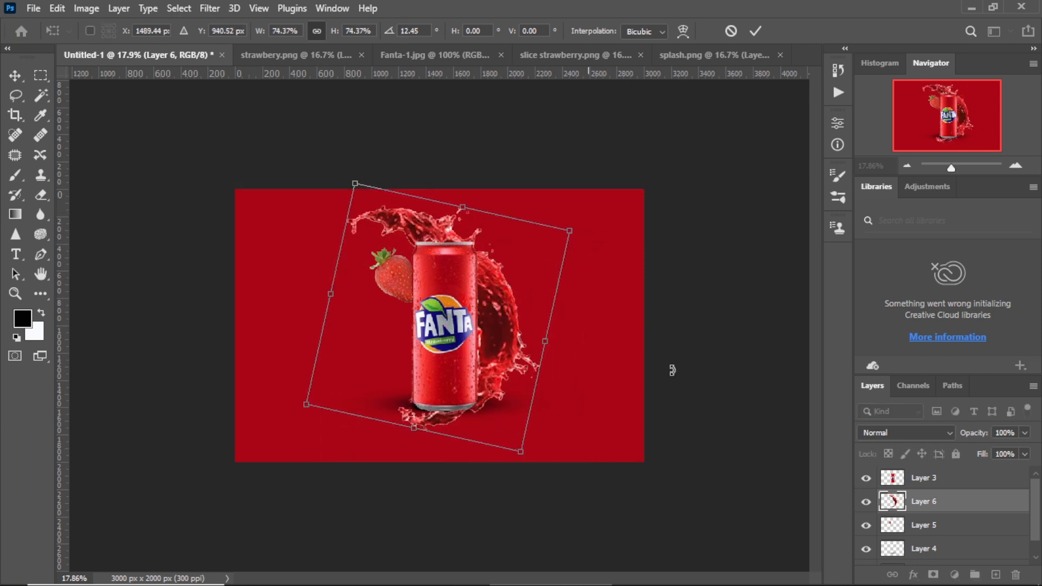
pyautogui.press('Return')
# Bring the splash layer in front of the can layer and adjust its position over the can.
pyautogui.moveTo(945, 502); pyautogui.dragTo(945, 468)
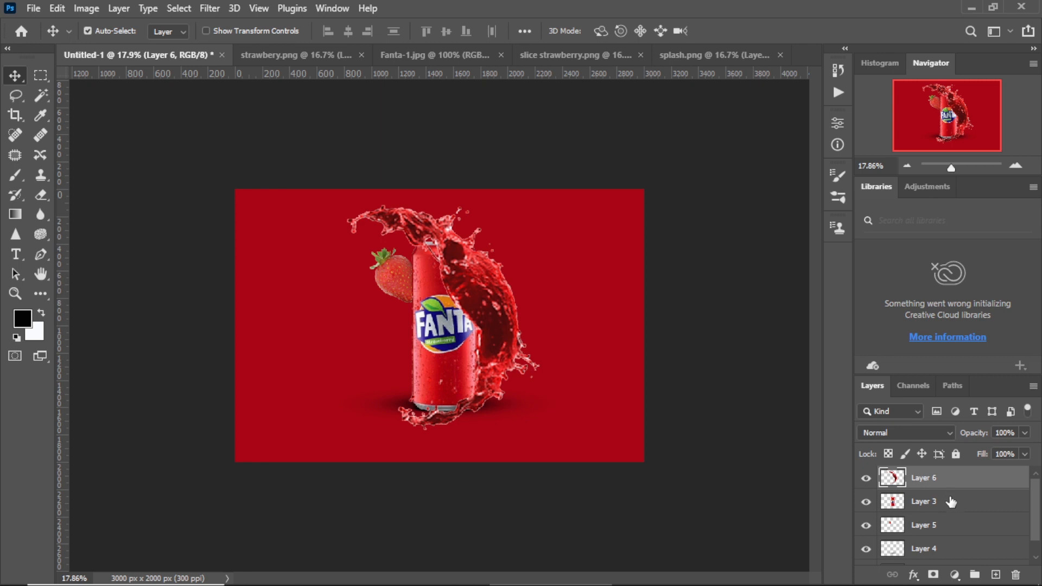
pyautogui.scroll(4, 495, 324)
pyautogui.moveTo(518, 327)
pyautogui.mouseDown()
pyautogui.moveTo(506, 308)
pyautogui.moveTo(516, 308)
pyautogui.moveTo(510, 318)
pyautogui.mouseUp()
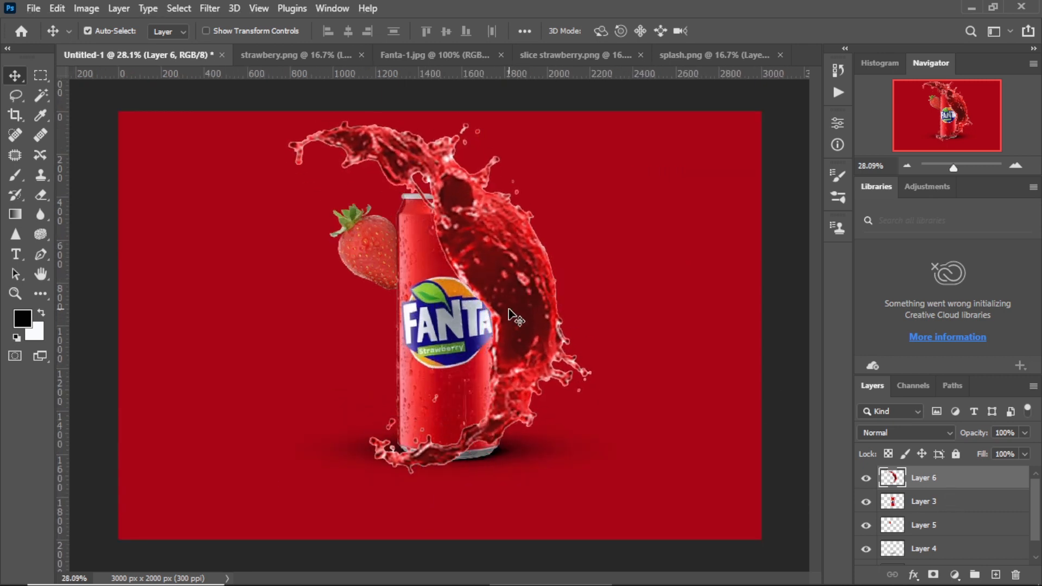
# Scale the splash to 85.64%, rotate it 7.43° and reposition it to wrap around the can's right side.
pyautogui.press('ctrl')
pyautogui.hotkey('ctrl', 't')
pyautogui.moveTo(288, 118); pyautogui.dragTo(367, 213)
pyautogui.moveTo(502, 281); pyautogui.dragTo(464, 246)
pyautogui.moveTo(561, 168); pyautogui.dragTo(579, 178)
pyautogui.moveTo(492, 259); pyautogui.dragTo(538, 209)
pyautogui.moveTo(586, 163)
pyautogui.mouseDown()
pyautogui.moveTo(597, 157)
pyautogui.moveTo(577, 163)
pyautogui.moveTo(598, 164)
pyautogui.moveTo(590, 164)
pyautogui.mouseUp()
pyautogui.click(755, 33)
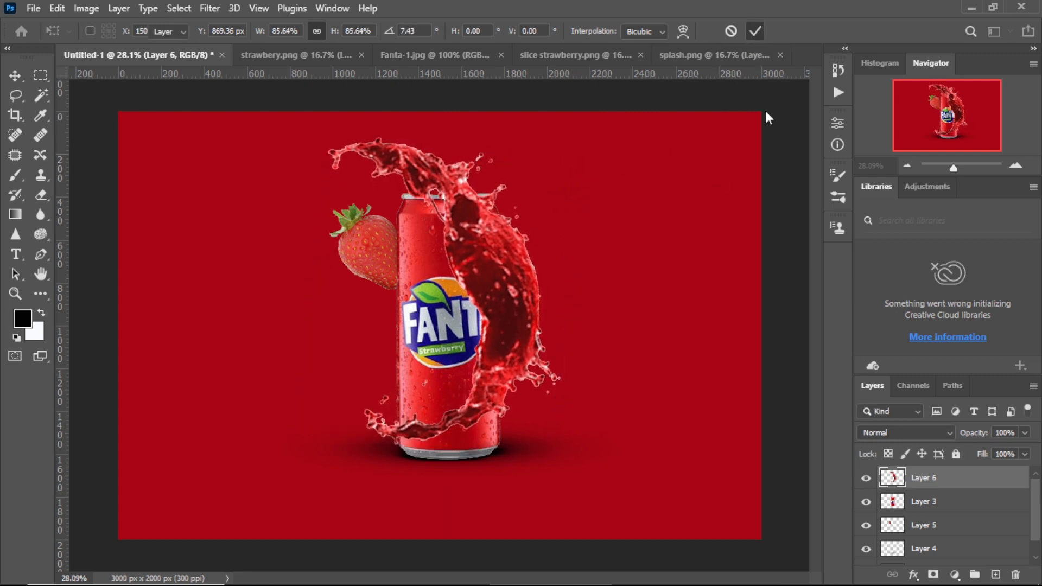
# Lower the splash layer's opacity to 64% so the can shows through it.
pyautogui.click(1025, 433)
pyautogui.moveTo(1025, 449); pyautogui.dragTo(1005, 454)
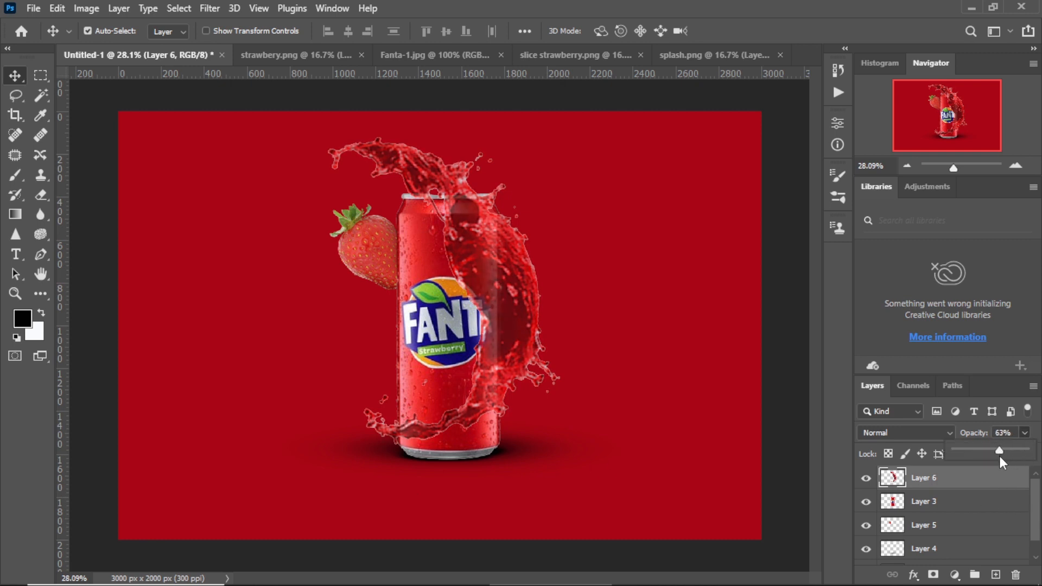
pyautogui.scroll(1, 499, 387)
pyautogui.scroll(2, 498, 386)
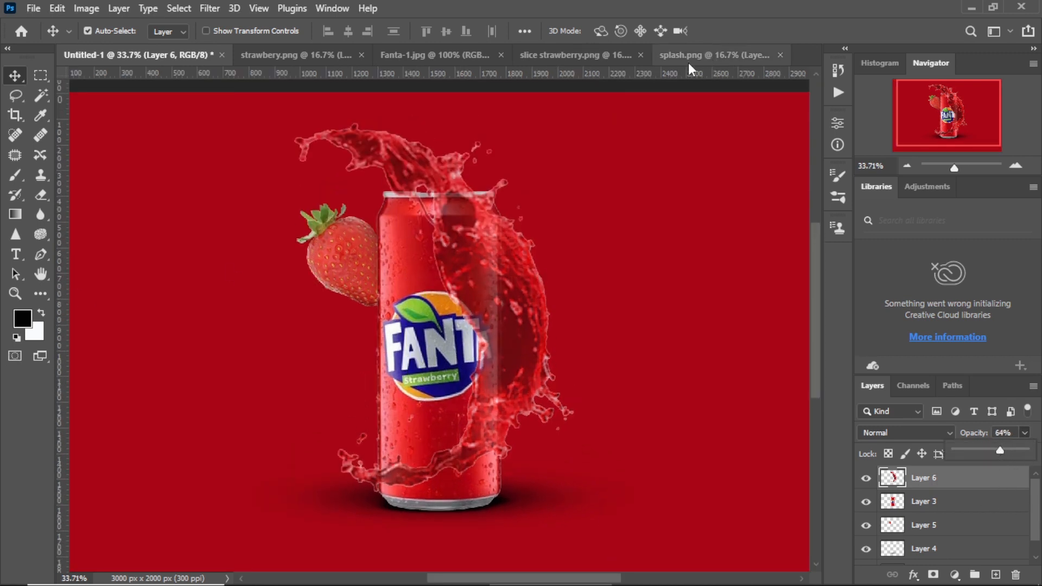
# Erase the splash where it covers the can's label and upper right side, using a hard 175 px eraser at 100% hardness.
pyautogui.click(41, 194)
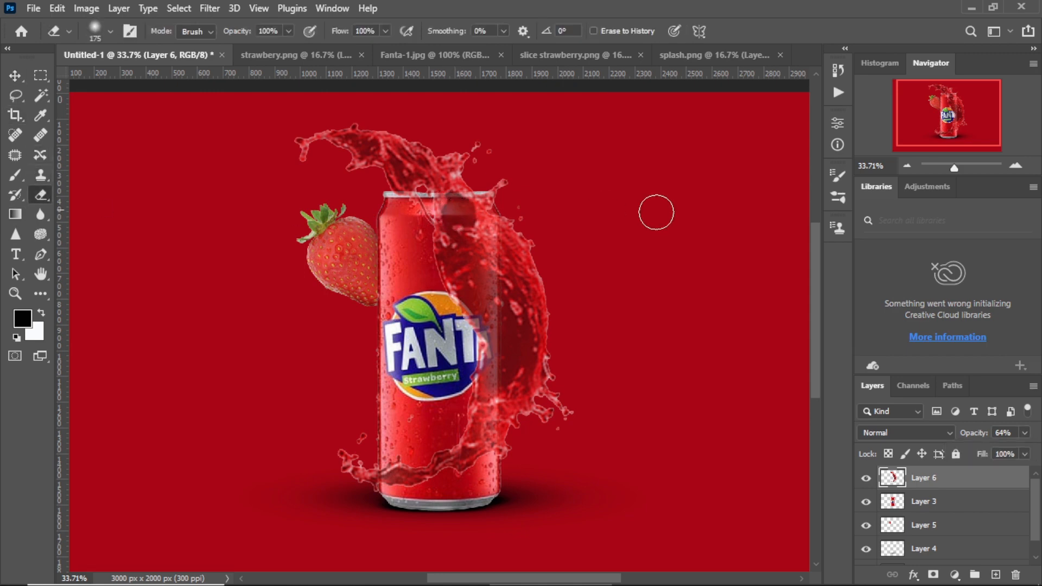
pyautogui.scroll(1, 459, 256)
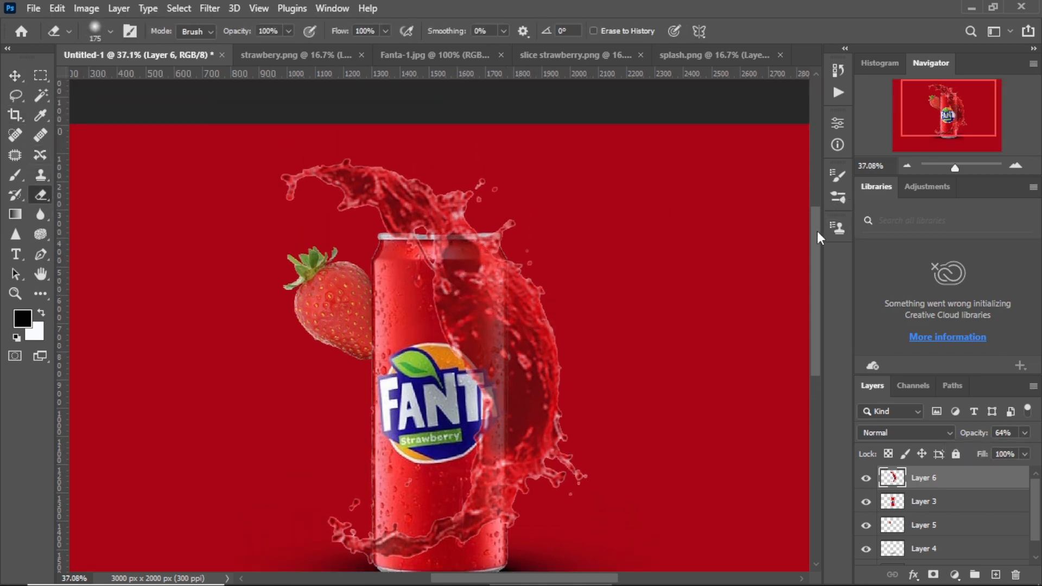
pyautogui.moveTo(816, 229); pyautogui.dragTo(818, 240)
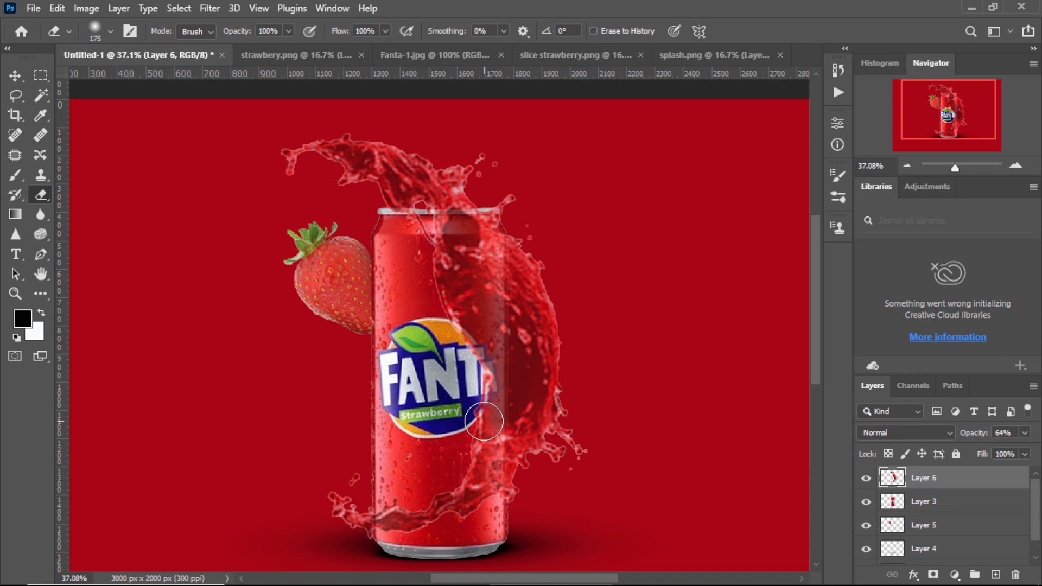
pyautogui.click(109, 32)
pyautogui.click(80, 172)
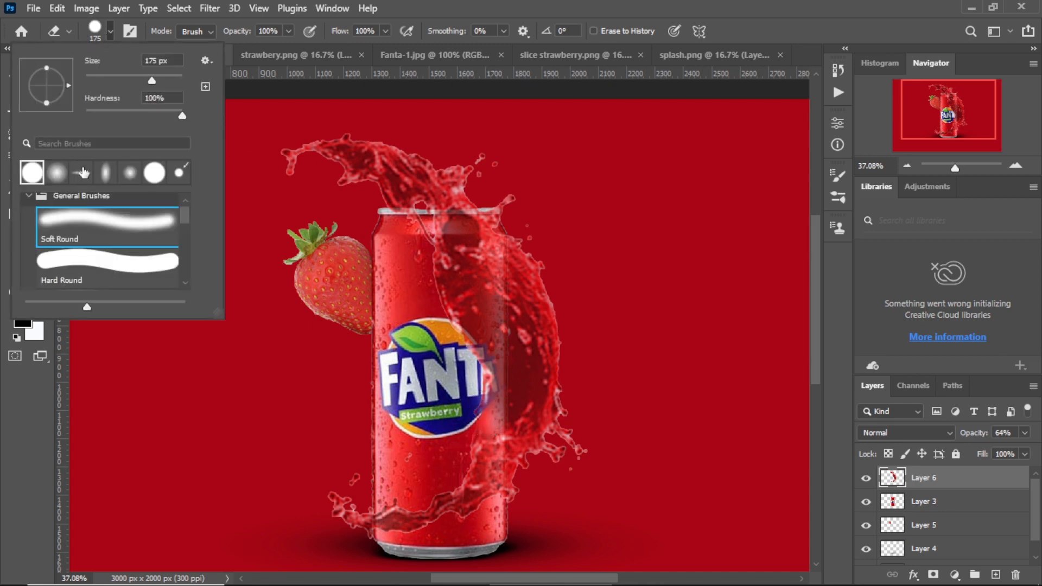
pyautogui.click(112, 29)
pyautogui.moveTo(478, 411)
pyautogui.mouseDown()
pyautogui.moveTo(473, 242)
pyautogui.moveTo(419, 240)
pyautogui.moveTo(442, 231)
pyautogui.moveTo(462, 375)
pyautogui.moveTo(482, 247)
pyautogui.moveTo(478, 371)
pyautogui.mouseUp()
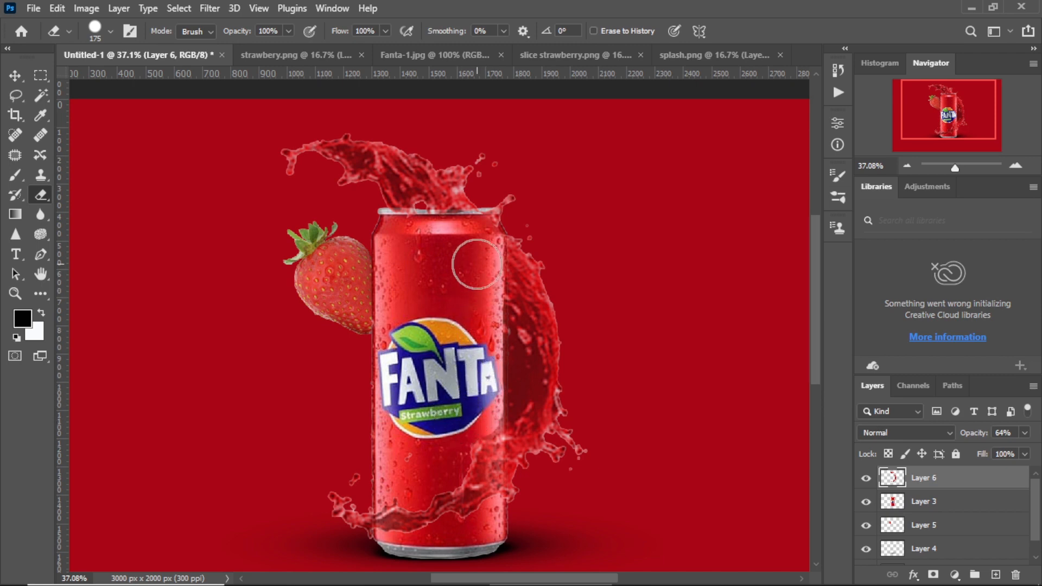
pyautogui.scroll(1, 484, 250)
pyautogui.click(507, 251)
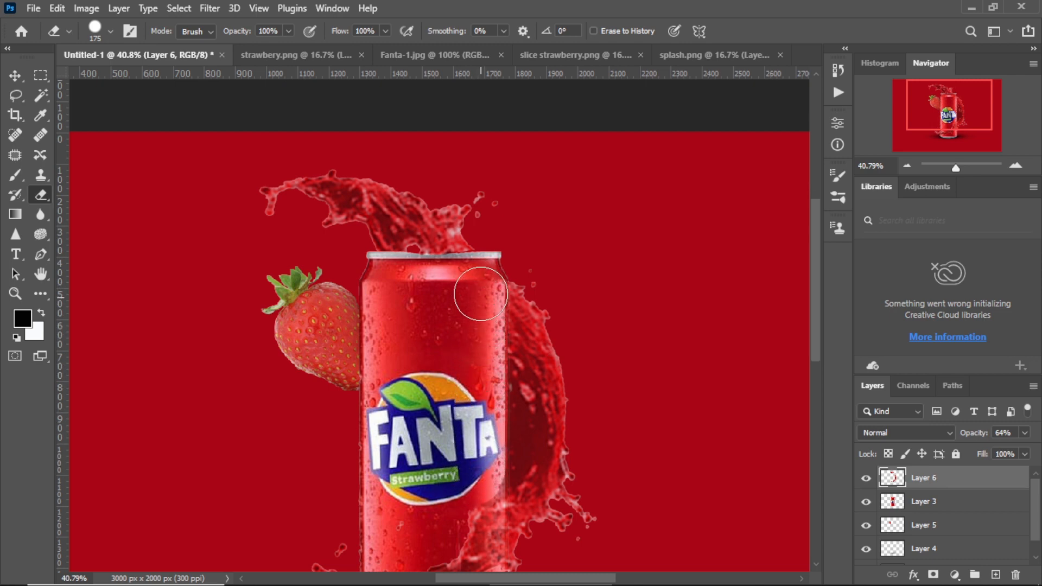
pyautogui.scroll(-5, 479, 384)
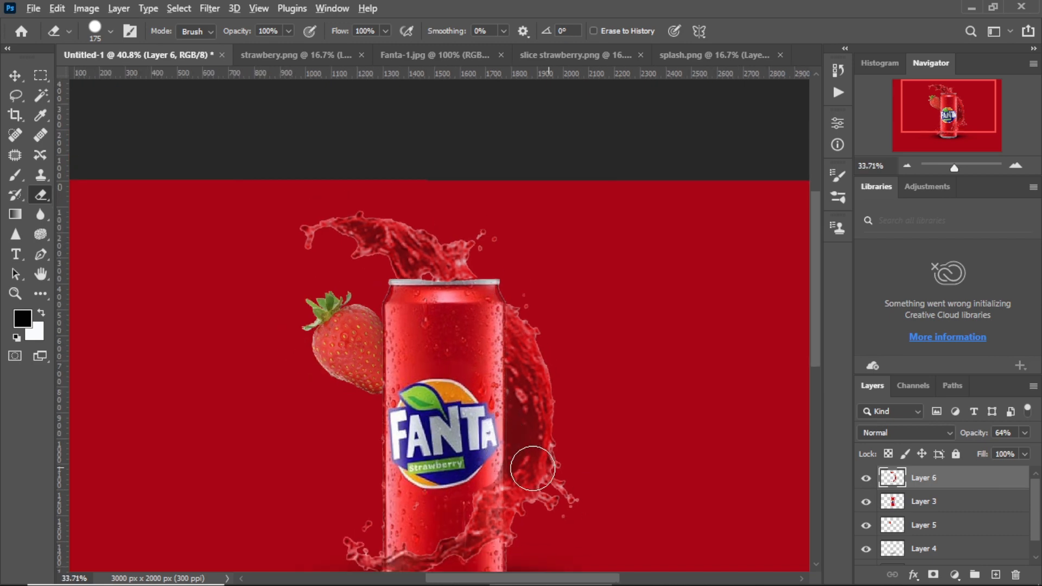
# Copy the sliced strawberry from slice strawberry.png into the Untitled-1 document.
pyautogui.click(569, 54)
pyautogui.click(15, 76)
pyautogui.moveTo(429, 326); pyautogui.dragTo(499, 332)
# Scale down and rotate the sliced strawberry, and place it on the splash at the can's lower right side.
pyautogui.hotkey('ctrl', 't')
pyautogui.moveTo(711, 189); pyautogui.dragTo(532, 256)
pyautogui.moveTo(528, 266); pyautogui.dragTo(524, 283)
pyautogui.moveTo(516, 342); pyautogui.dragTo(551, 283)
pyautogui.moveTo(545, 311)
pyautogui.mouseDown()
pyautogui.moveTo(533, 336)
pyautogui.moveTo(544, 303)
pyautogui.mouseUp()
pyautogui.moveTo(522, 350); pyautogui.dragTo(585, 330)
pyautogui.click(756, 31)
# Set the splash layer's opacity to 100% and move the sliced strawberry so it slightly overlaps the can's right edge.
pyautogui.scroll(2, 532, 367)
pyautogui.click(911, 509)
pyautogui.click(1025, 433)
pyautogui.moveTo(1006, 452); pyautogui.dragTo(1033, 458)
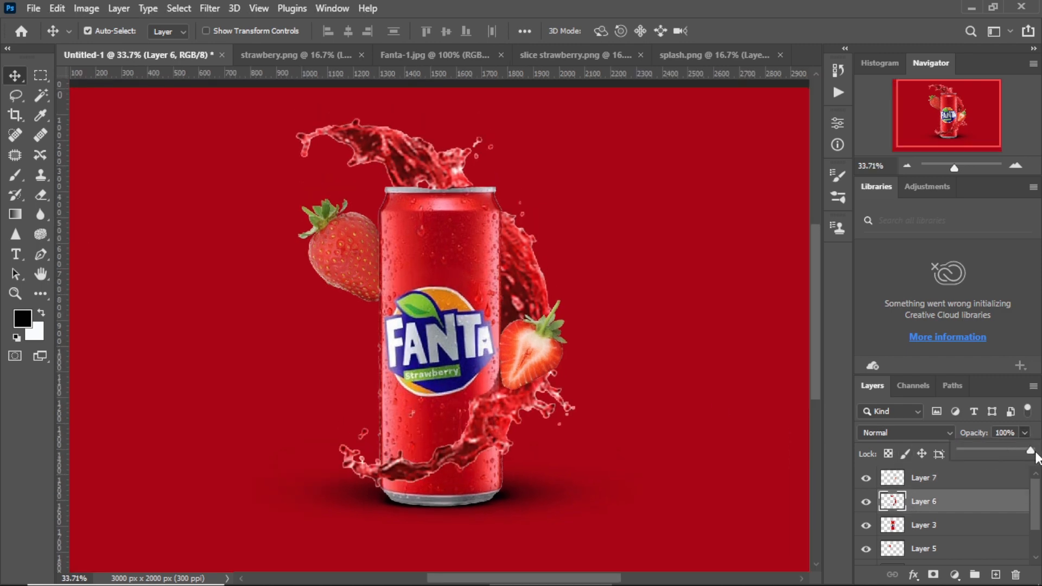
pyautogui.moveTo(533, 348); pyautogui.dragTo(521, 360)
pyautogui.scroll(-2, 547, 336)
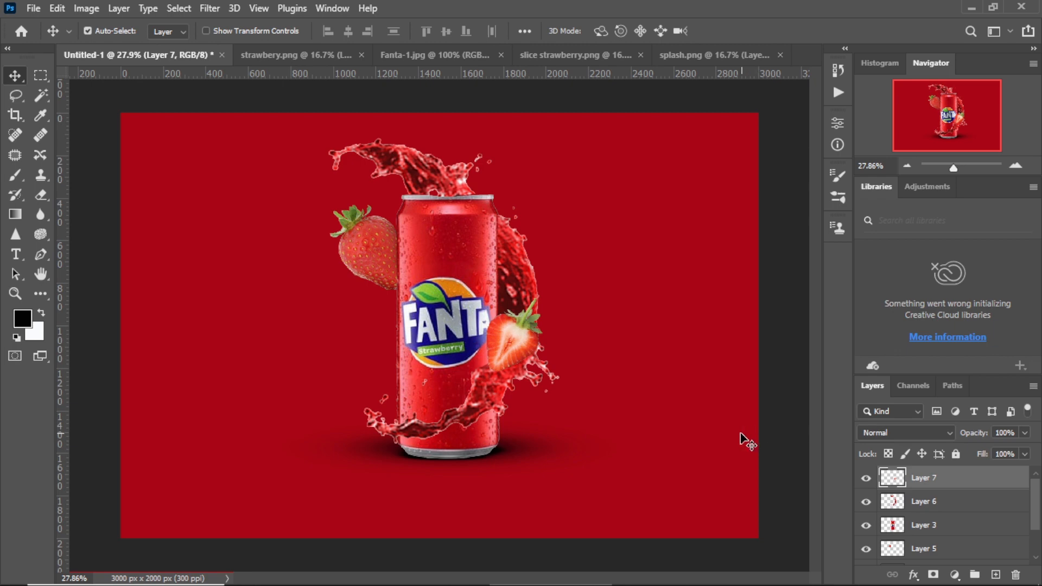
# Copy the red splash from splash.png into the Untitled-1 document as a second splash.
pyautogui.click(692, 55)
pyautogui.moveTo(515, 291); pyautogui.dragTo(462, 239)
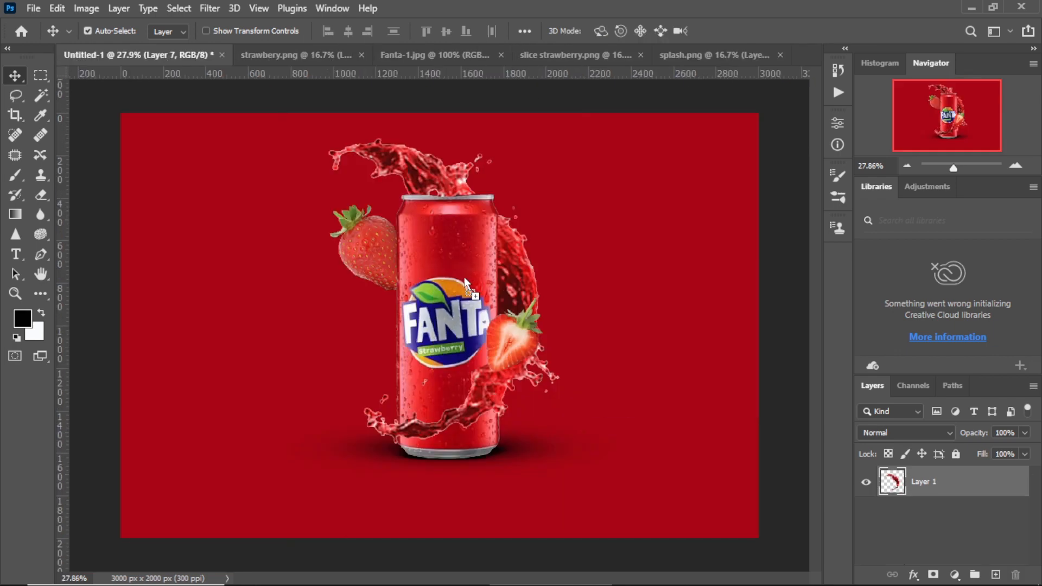
pyautogui.moveTo(464, 277); pyautogui.dragTo(464, 277)
# Scale the second splash to 44.40%, rotate it -160.11° and position it around the can's left side.
pyautogui.hotkey('ctrl', 't')
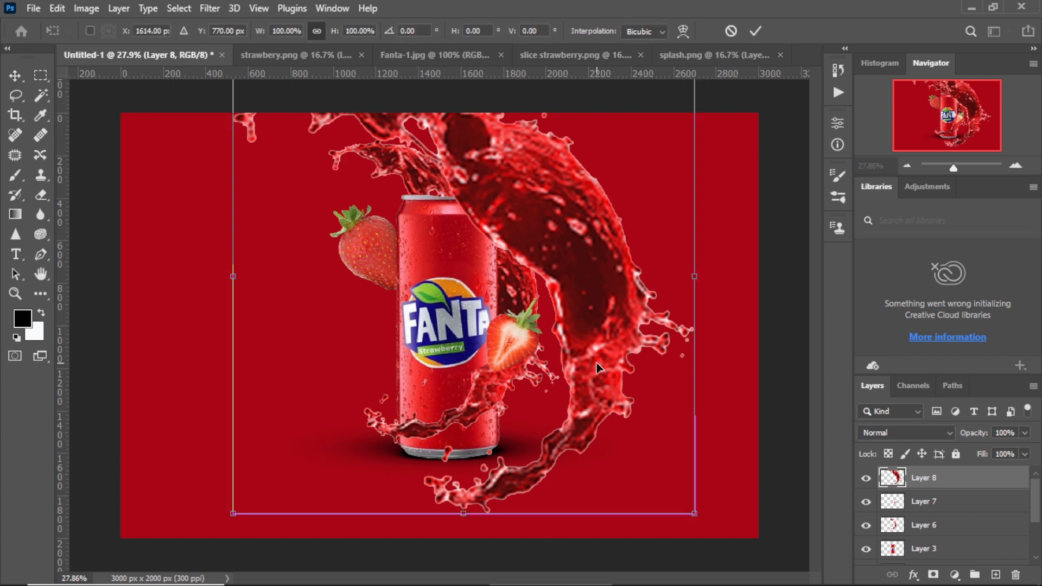
pyautogui.moveTo(716, 460); pyautogui.dragTo(363, 171)
pyautogui.moveTo(693, 521); pyautogui.dragTo(577, 416)
pyautogui.moveTo(430, 348); pyautogui.dragTo(422, 276)
pyautogui.moveTo(569, 356); pyautogui.dragTo(542, 326)
pyautogui.moveTo(408, 306); pyautogui.dragTo(396, 336)
pyautogui.moveTo(516, 179); pyautogui.dragTo(543, 220)
pyautogui.moveTo(380, 301); pyautogui.dragTo(383, 305)
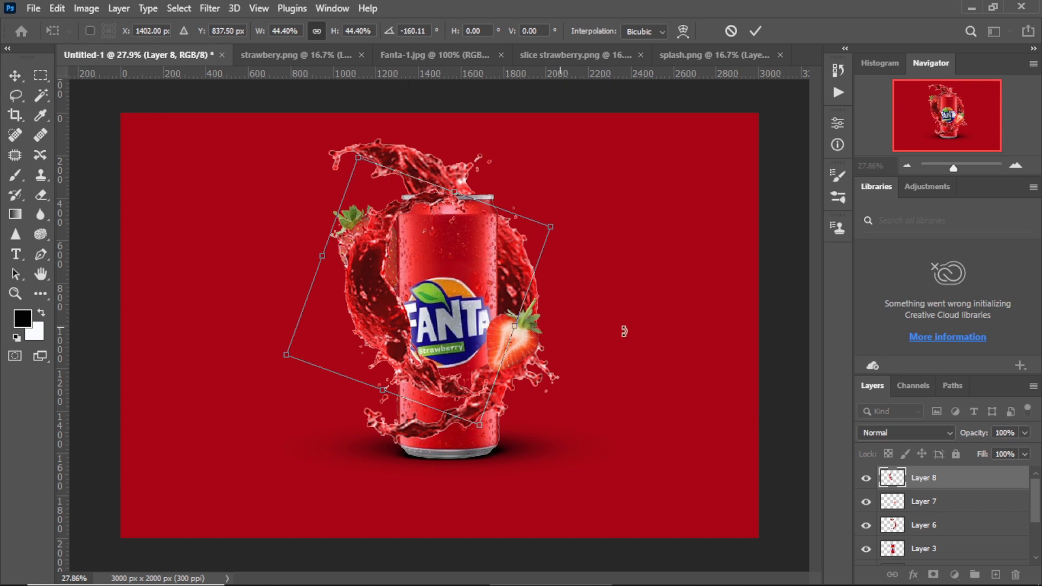
# Lower the second splash's opacity to 51% and erase its parts over the whole strawberry and left of the can.
pyautogui.click(1025, 433)
pyautogui.moveTo(997, 451); pyautogui.dragTo(991, 450)
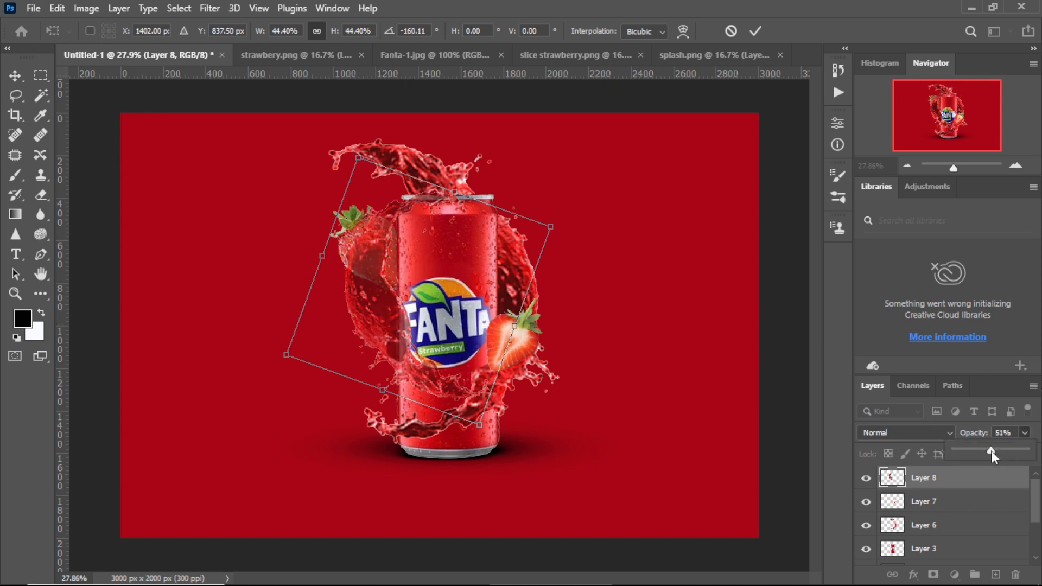
pyautogui.click(41, 195)
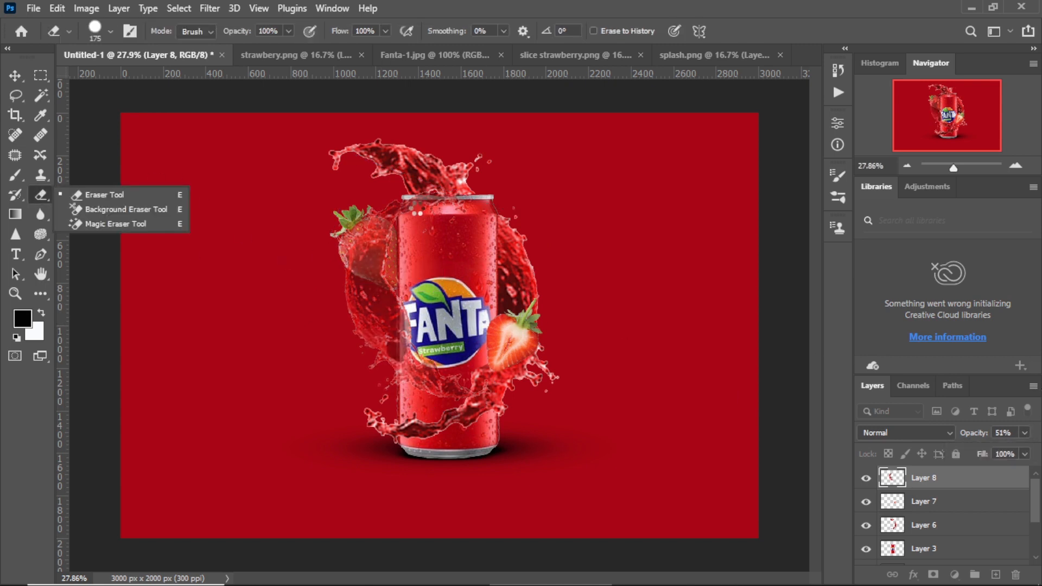
pyautogui.moveTo(402, 209)
pyautogui.mouseDown()
pyautogui.moveTo(367, 242)
pyautogui.moveTo(363, 340)
pyautogui.mouseUp()
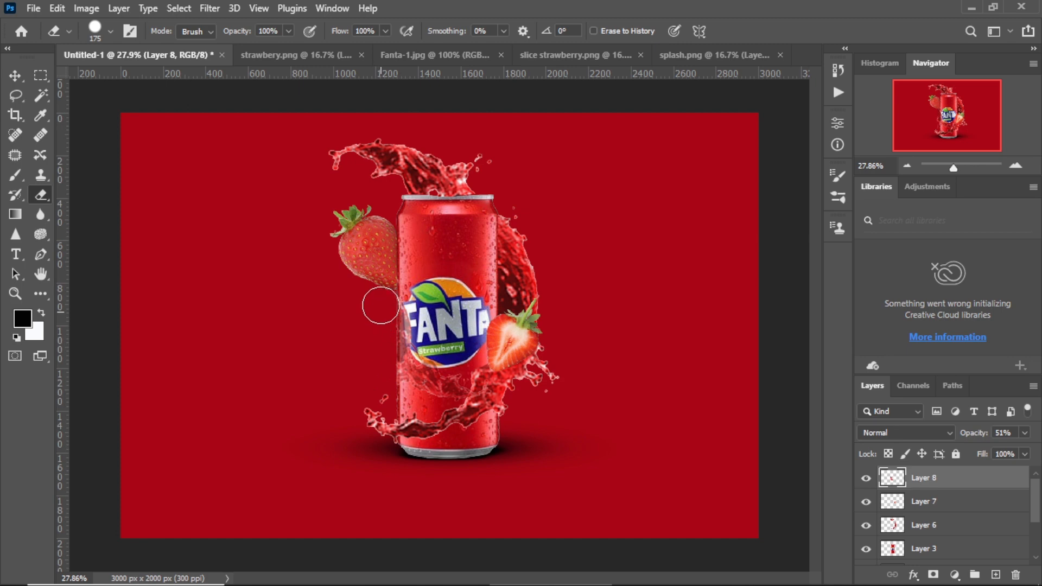
pyautogui.scroll(5, 386, 380)
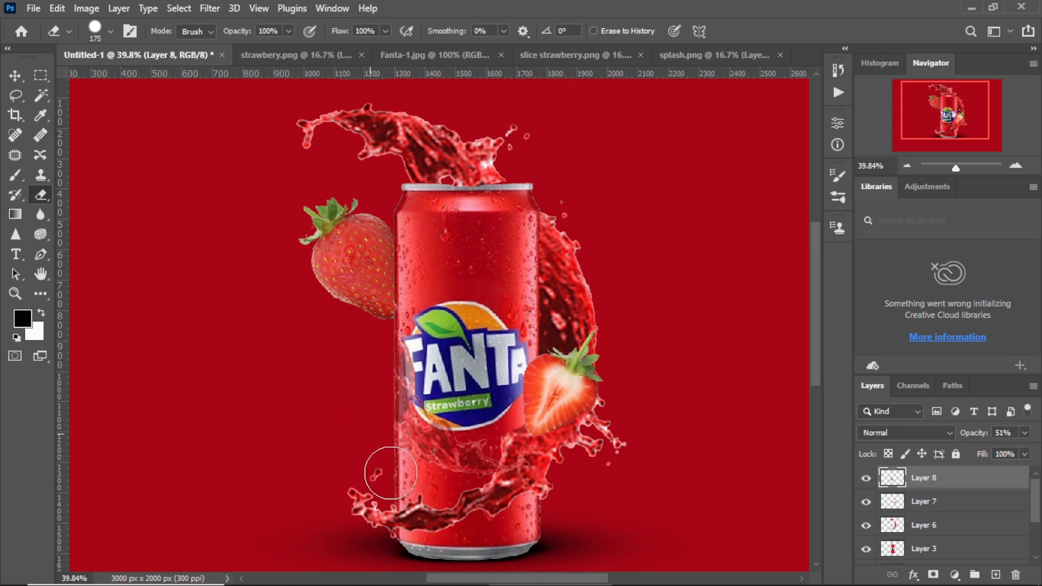
# Undo the erasing on the second splash and set its opacity to 95%.
pyautogui.click(1025, 433)
pyautogui.moveTo(994, 450); pyautogui.dragTo(1034, 462)
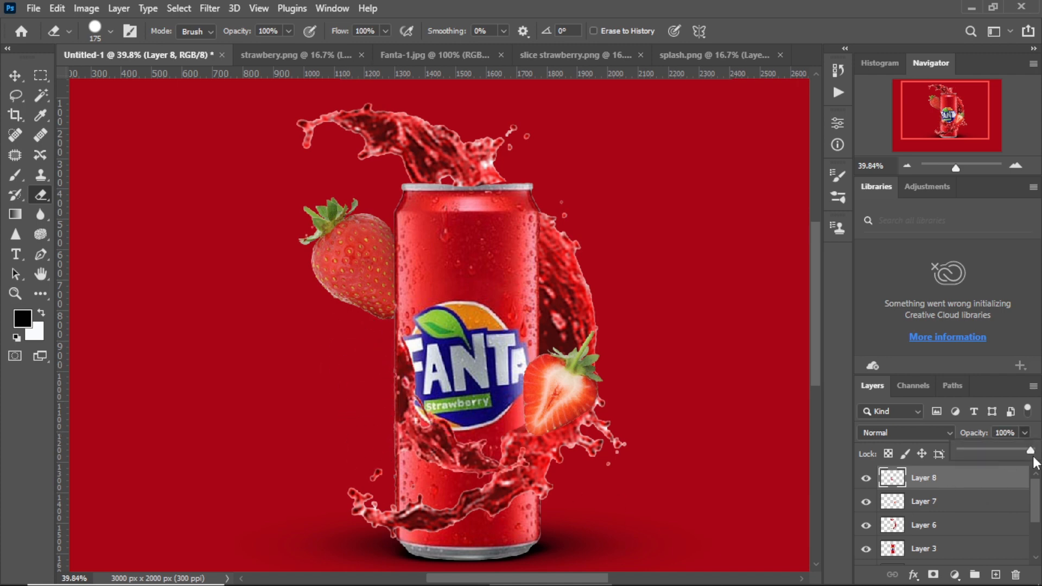
pyautogui.press('Escape')
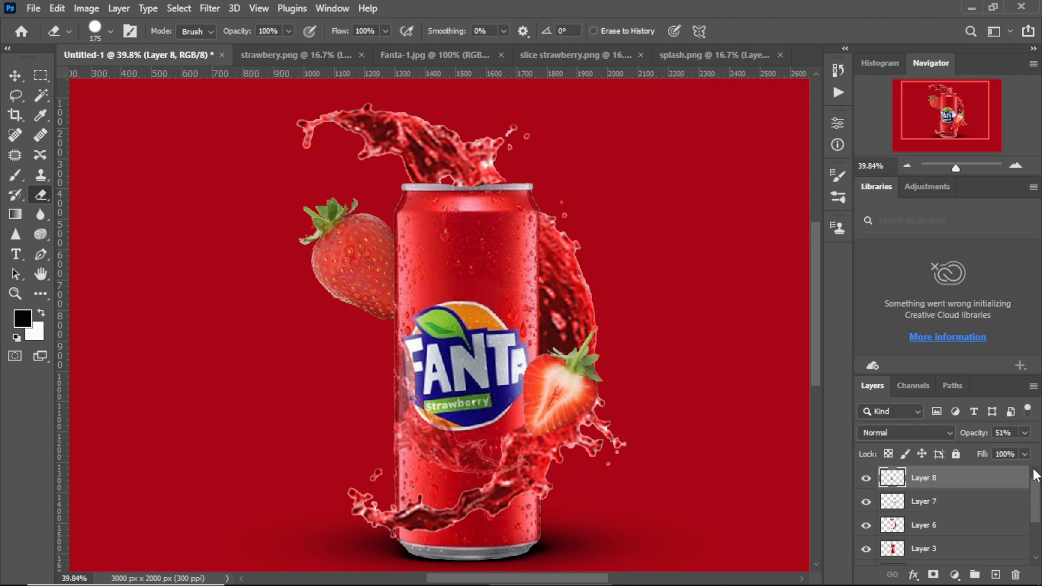
pyautogui.hotkey('ctrl', 'z')
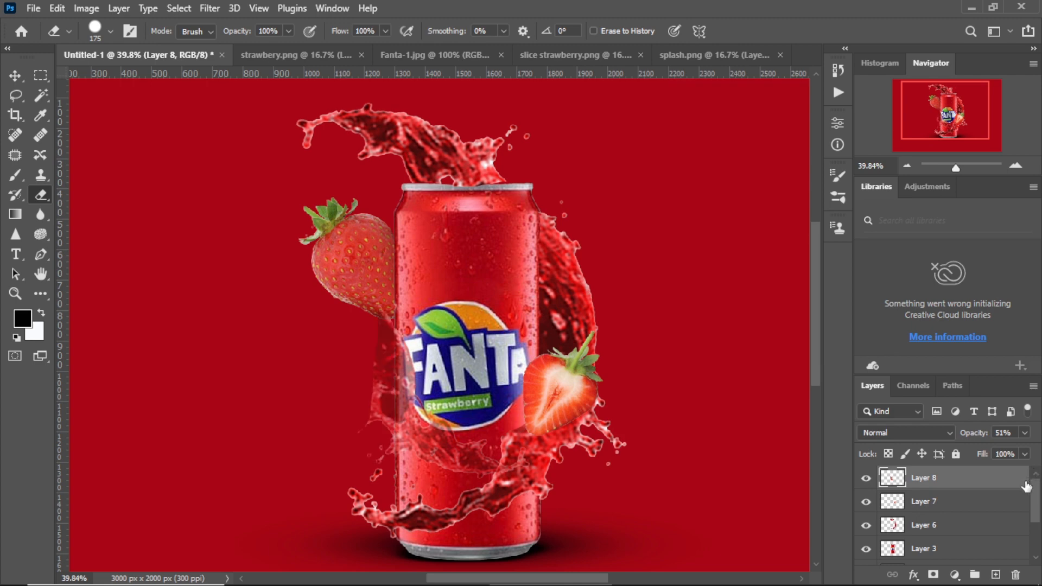
pyautogui.hotkey('ctrl', 'z')
pyautogui.click(1025, 433)
pyautogui.moveTo(1007, 449); pyautogui.dragTo(1024, 456)
# Scale the second splash to 74.47%, rotate it 31.54° and position it below the whole strawberry at the can's left side.
pyautogui.click(15, 75)
pyautogui.moveTo(372, 357)
pyautogui.mouseDown()
pyautogui.moveTo(347, 359)
pyautogui.moveTo(341, 348)
pyautogui.mouseUp()
pyautogui.hotkey('ctrl', 't')
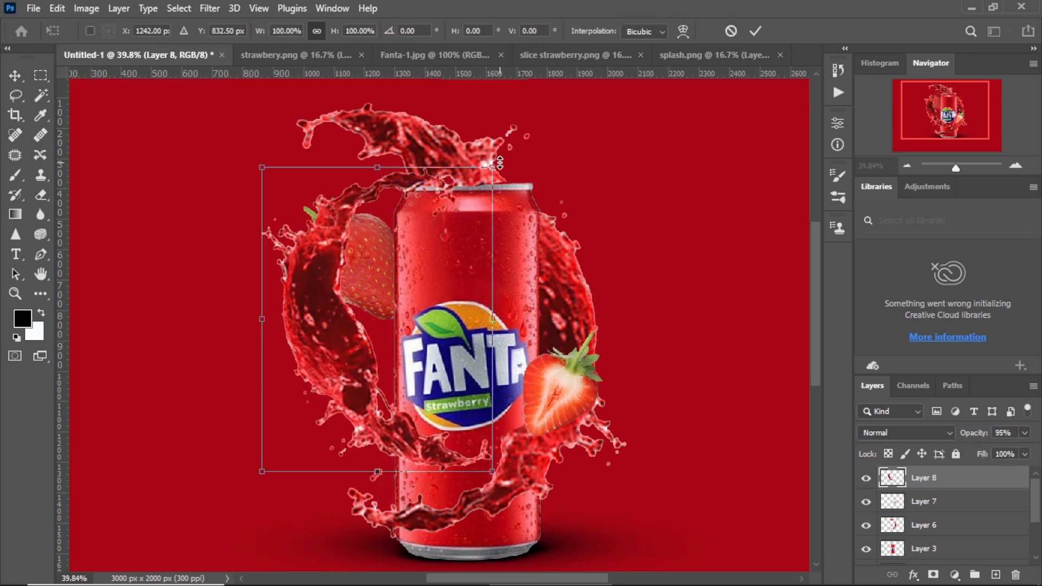
pyautogui.moveTo(505, 166); pyautogui.dragTo(556, 168)
pyautogui.moveTo(361, 331); pyautogui.dragTo(389, 311)
pyautogui.moveTo(572, 179); pyautogui.dragTo(464, 288)
pyautogui.moveTo(320, 384); pyautogui.dragTo(370, 358)
pyautogui.moveTo(520, 255); pyautogui.dragTo(567, 293)
pyautogui.moveTo(389, 311)
pyautogui.mouseDown()
pyautogui.moveTo(369, 304)
pyautogui.moveTo(342, 255)
pyautogui.moveTo(396, 307)
pyautogui.mouseUp()
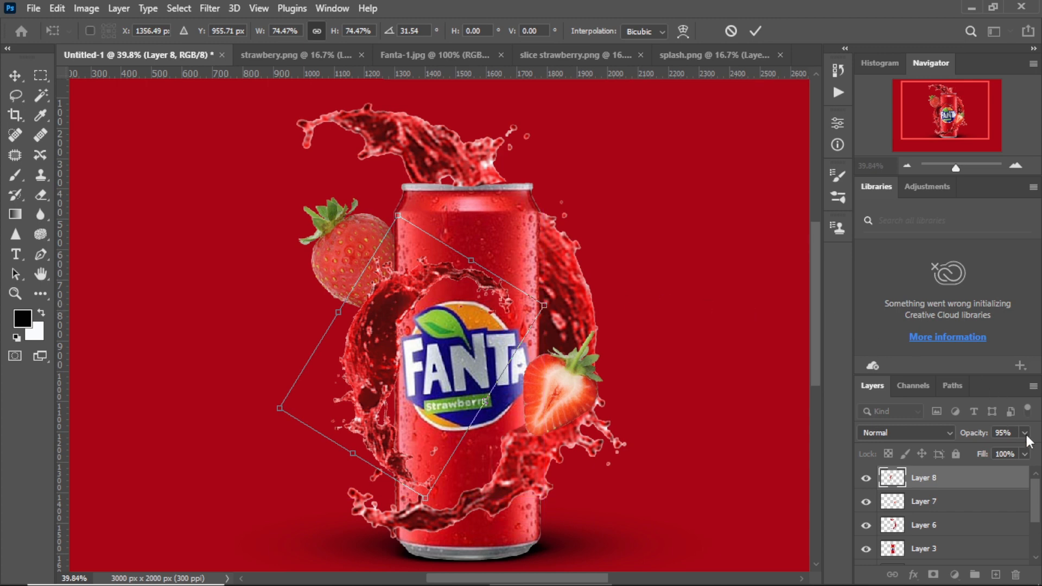
# Erase the second splash where it crosses the can's front and the whole strawberry, reducing its opacity to 59%.
pyautogui.scroll(3, 623, 407)
pyautogui.click(40, 194)
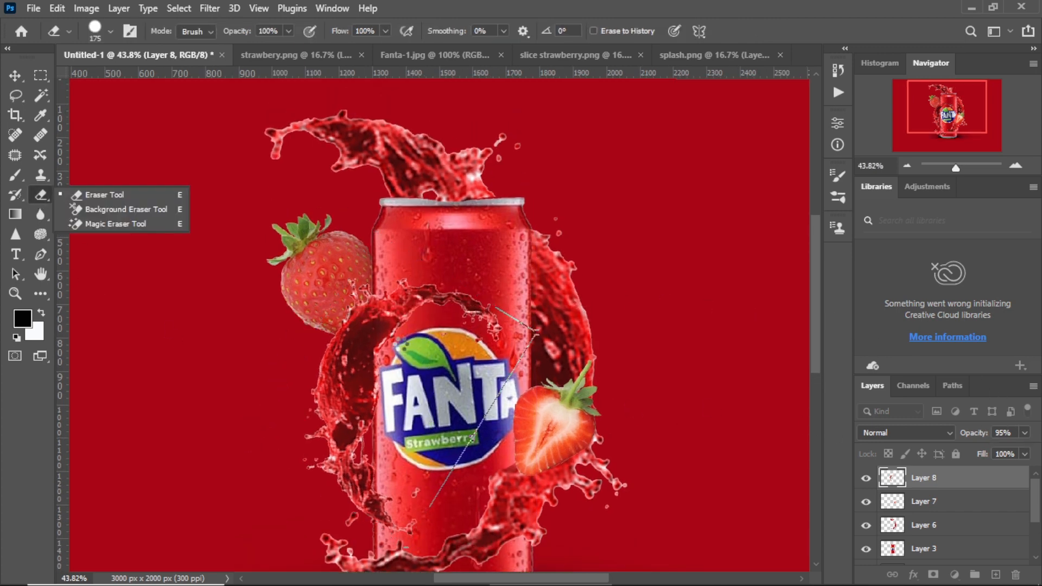
pyautogui.moveTo(401, 329)
pyautogui.mouseDown()
pyautogui.moveTo(401, 299)
pyautogui.moveTo(404, 327)
pyautogui.moveTo(446, 308)
pyautogui.moveTo(485, 330)
pyautogui.mouseUp()
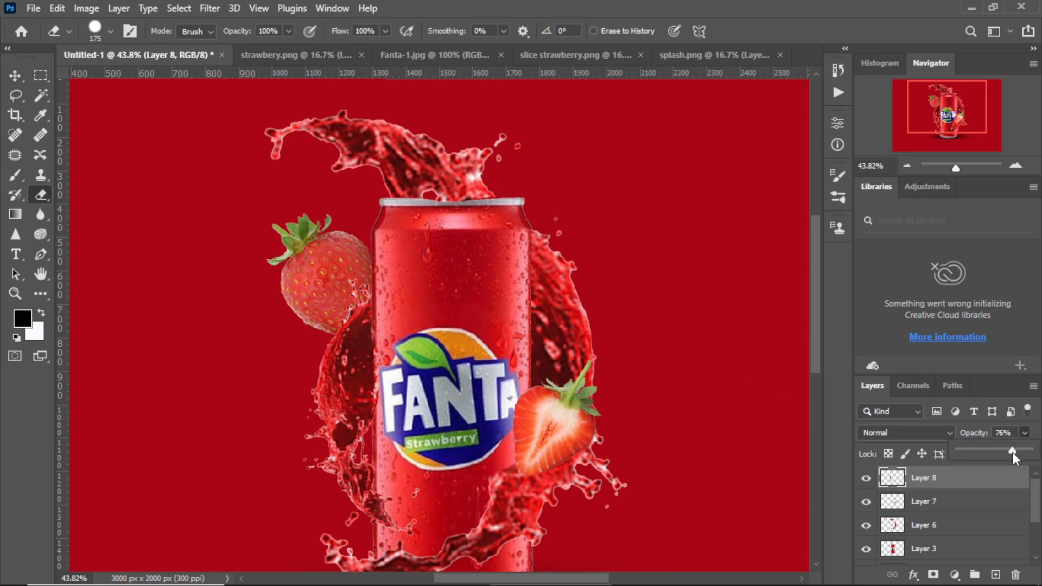
pyautogui.moveTo(1014, 451); pyautogui.dragTo(1001, 453)
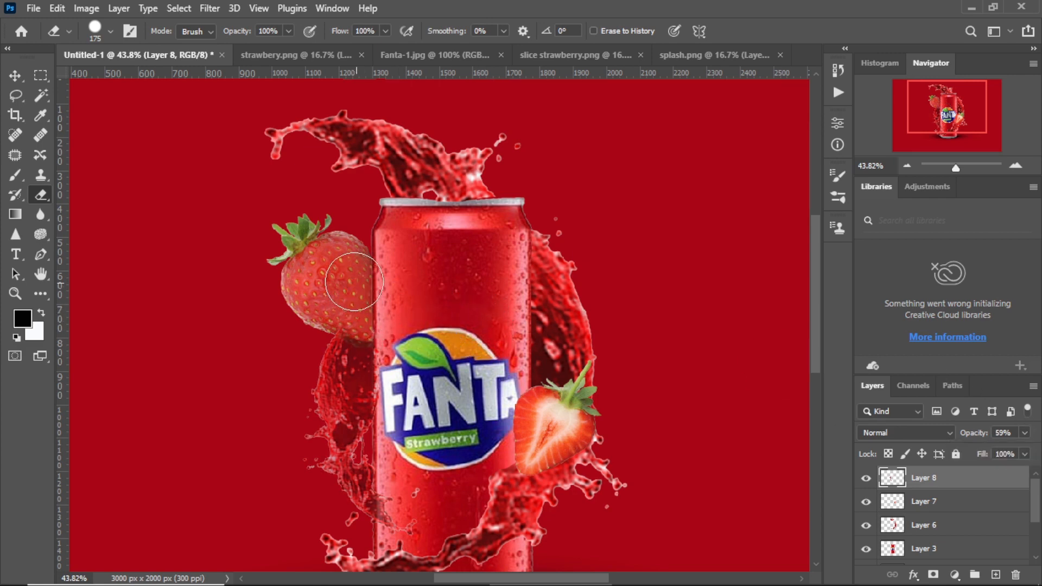
# Refine the second splash's erased edges with a soft 70 px eraser and set its opacity to 100%.
pyautogui.click(110, 31)
pyautogui.doubleClick(55, 288)
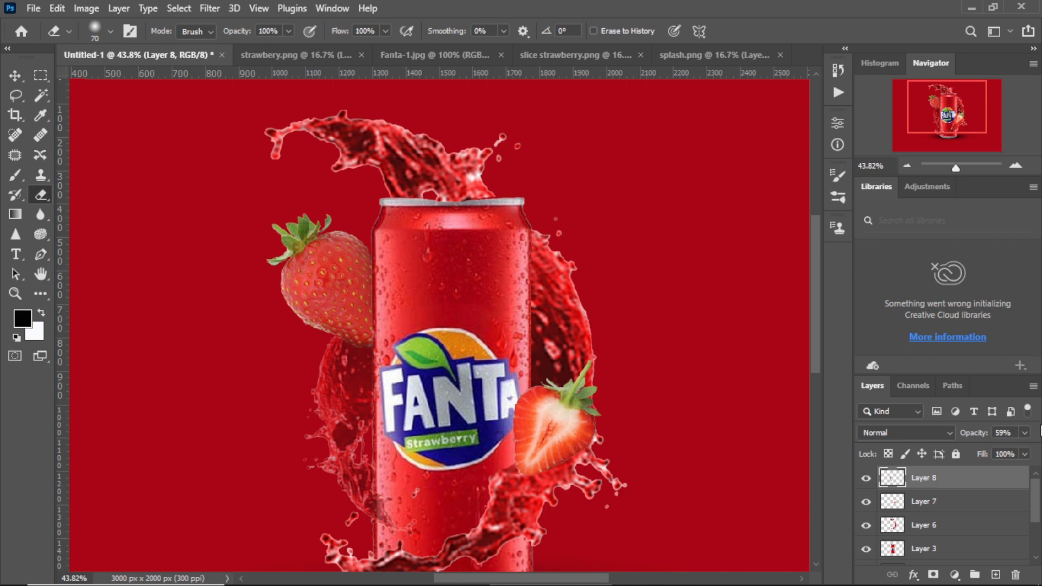
pyautogui.click(1025, 433)
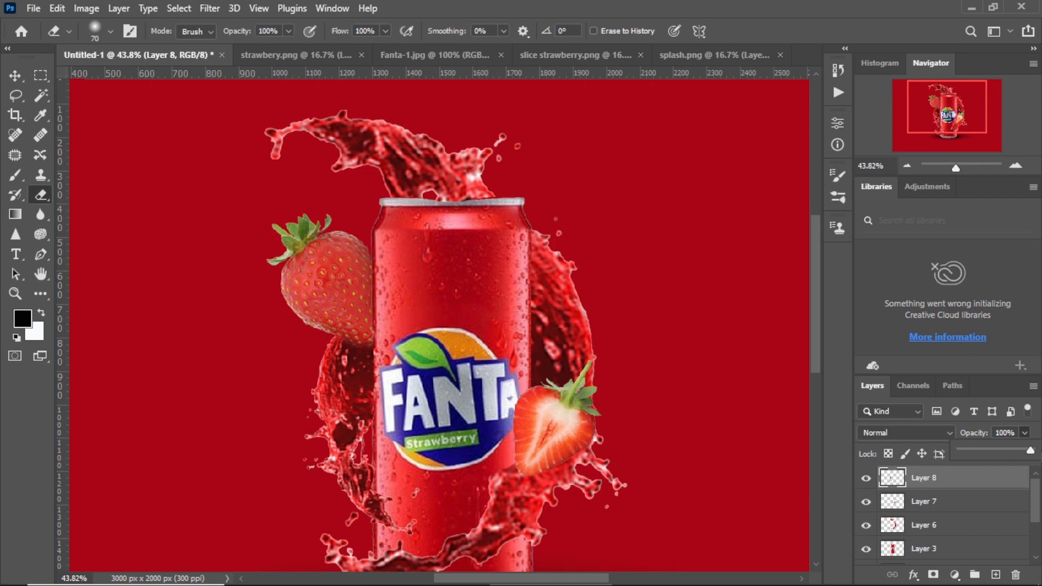
pyautogui.scroll(-1, 678, 366)
pyautogui.scroll(-3, 514, 307)
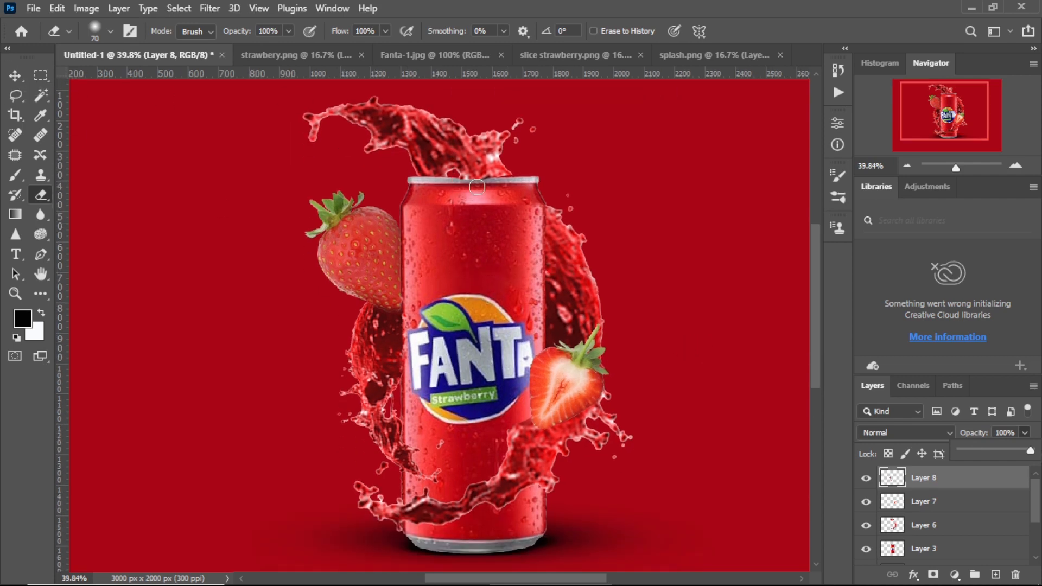
# Copy the whole strawberry from strawbery.png into the upper right area of the Untitled-1 document.
pyautogui.click(15, 75)
pyautogui.scroll(-2, 635, 349)
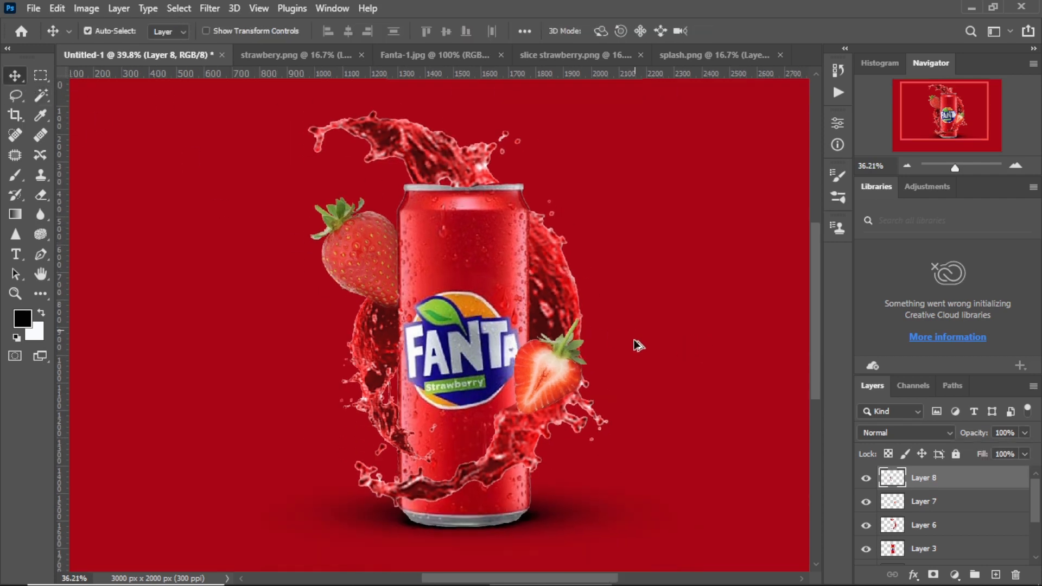
pyautogui.scroll(-1, 639, 352)
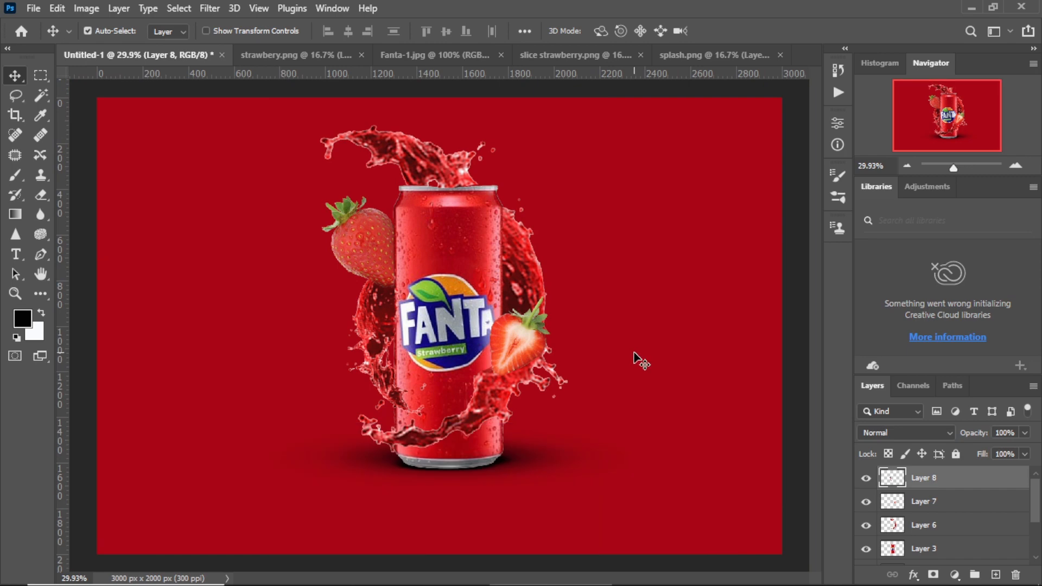
pyautogui.click(321, 56)
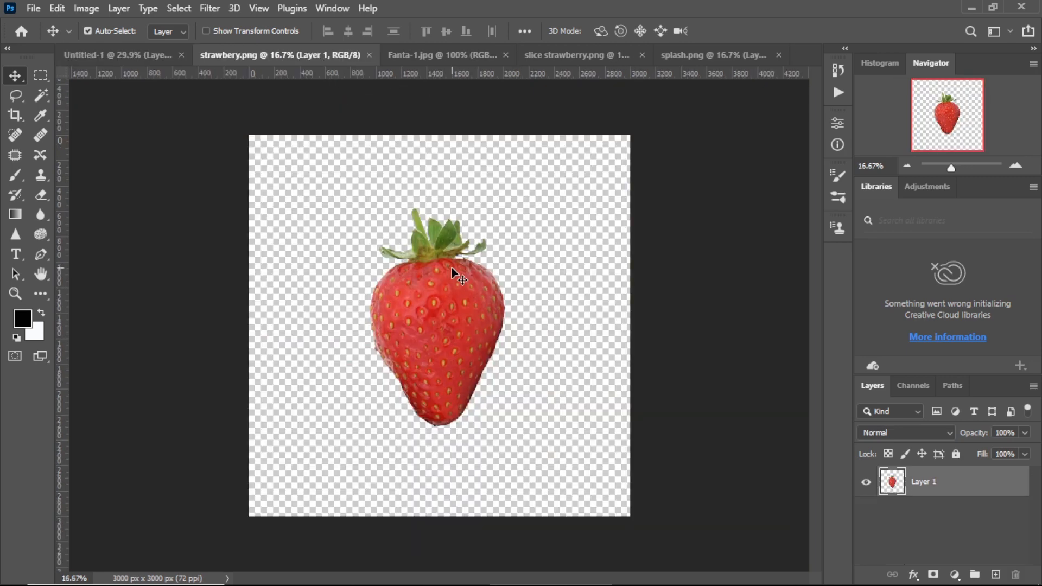
pyautogui.moveTo(275, 173); pyautogui.dragTo(666, 186)
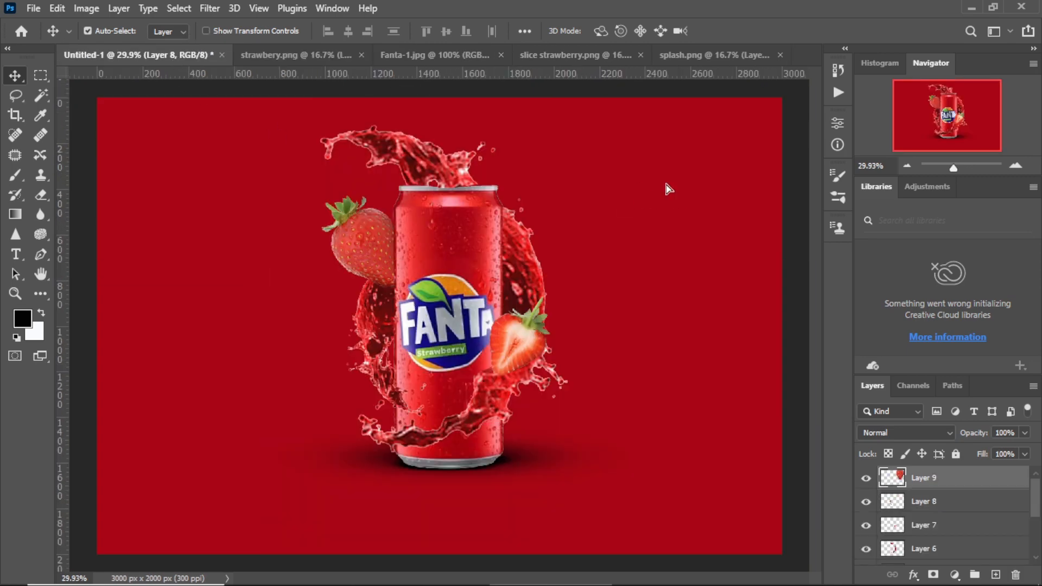
pyautogui.scroll(-1, 666, 201)
# Scale the new whole strawberry to 16.08%, rotate it 31.32° and place it in the upper right of the red background.
pyautogui.hotkey('ctrl', 't')
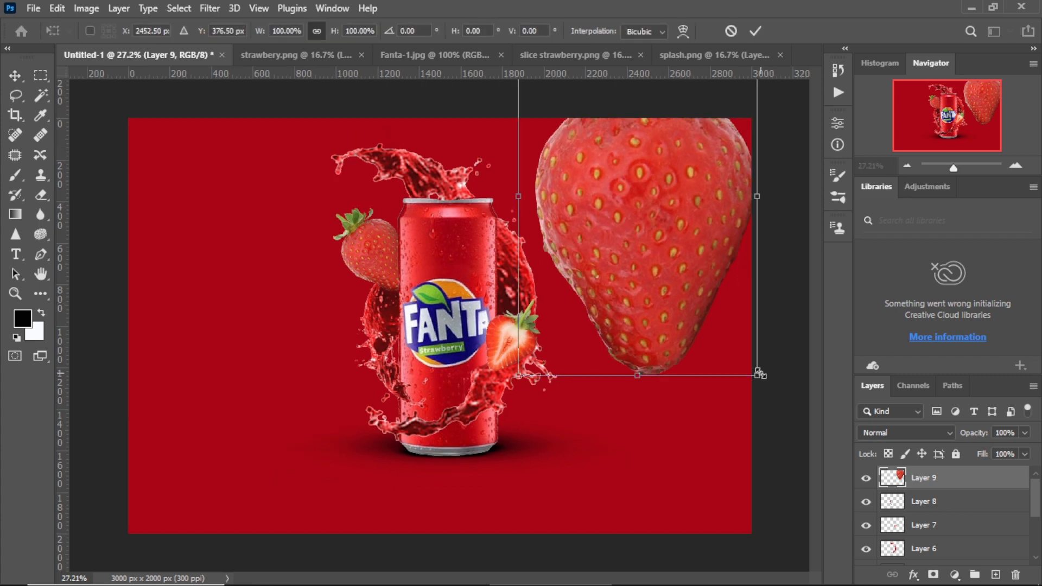
pyautogui.moveTo(724, 308); pyautogui.dragTo(670, 215)
pyautogui.moveTo(673, 163); pyautogui.dragTo(646, 189)
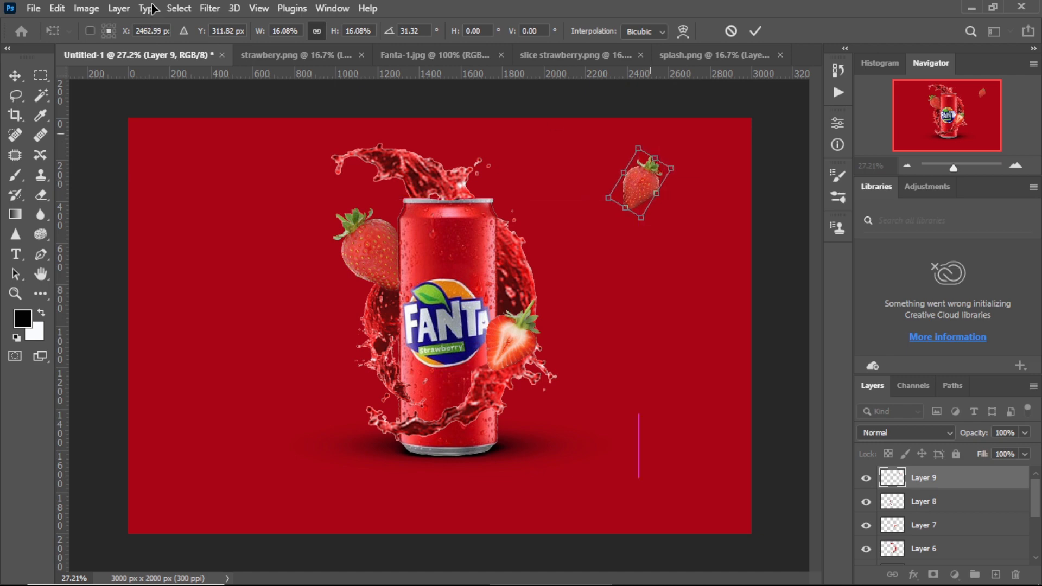
pyautogui.click(756, 31)
# Apply a Gaussian Blur with a 7.4 pixel radius to the small whole strawberry.
pyautogui.click(209, 8)
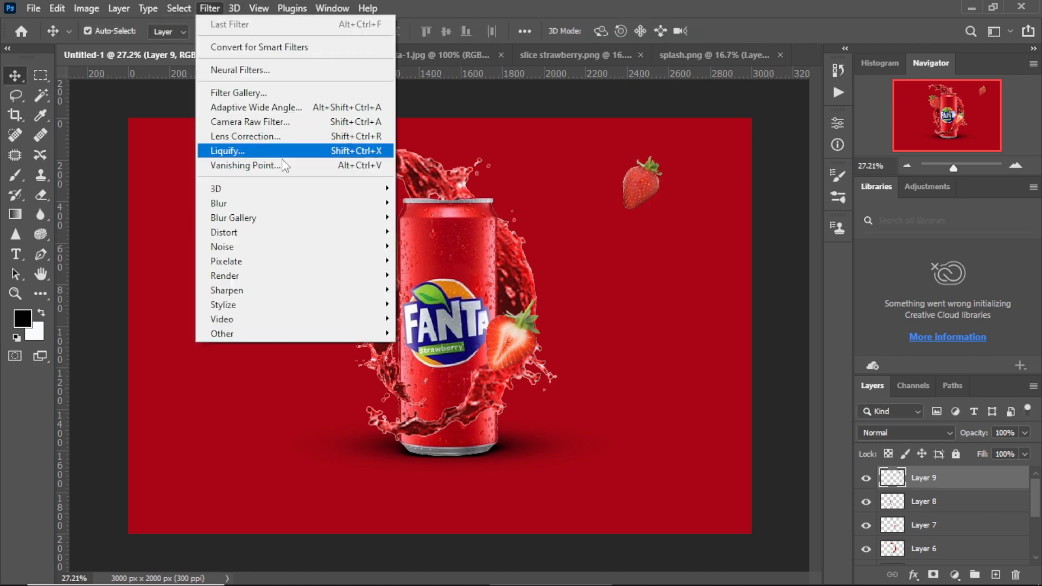
pyautogui.moveTo(296, 203)
pyautogui.click(439, 260)
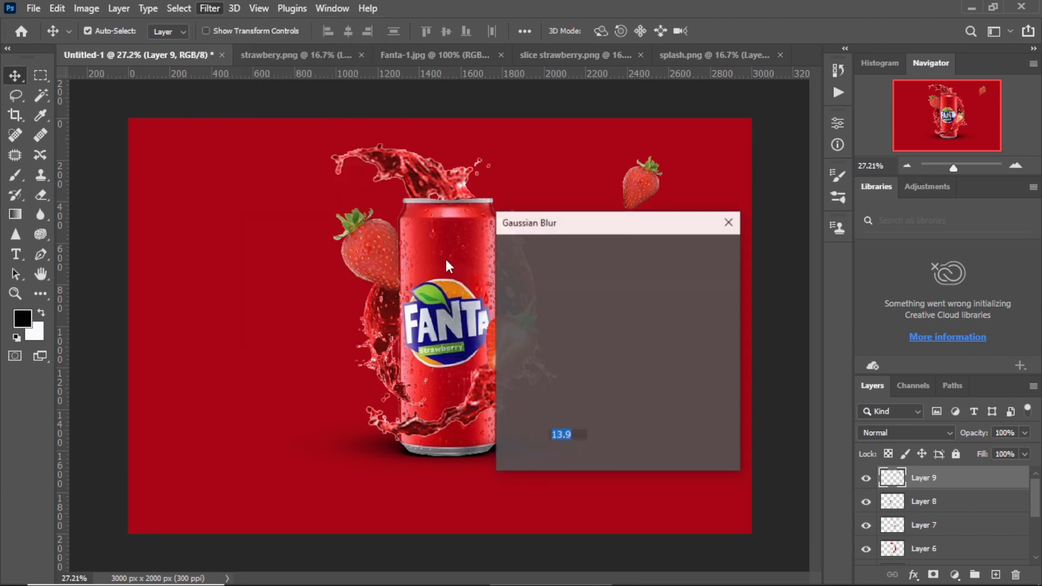
pyautogui.click(541, 411)
pyautogui.click(541, 412)
pyautogui.click(542, 412)
pyautogui.moveTo(570, 460); pyautogui.dragTo(568, 460)
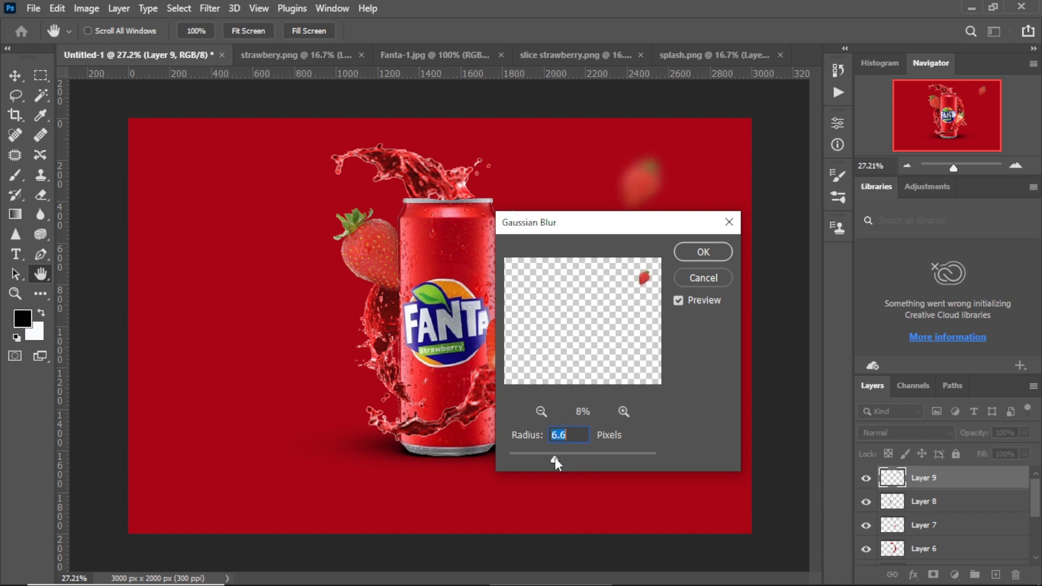
pyautogui.click(697, 250)
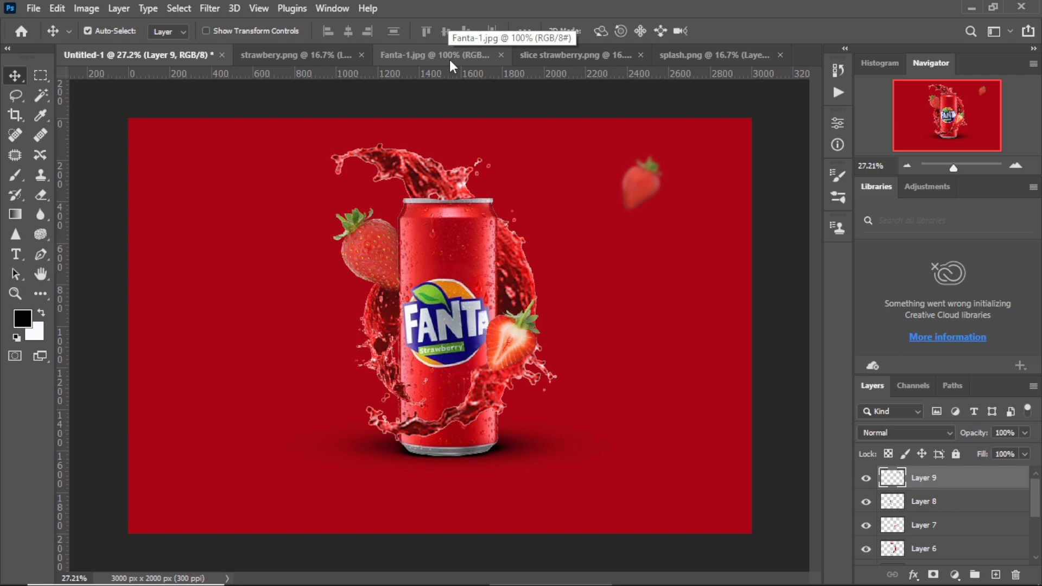
# Bring the sliced strawberry from slice strawberry.png into the lower left of Untitled-1, scaled to 51.32% and rotated -113.02°.
pyautogui.click(552, 60)
pyautogui.moveTo(497, 175); pyautogui.dragTo(260, 333)
pyautogui.hotkey('ctrl', 't')
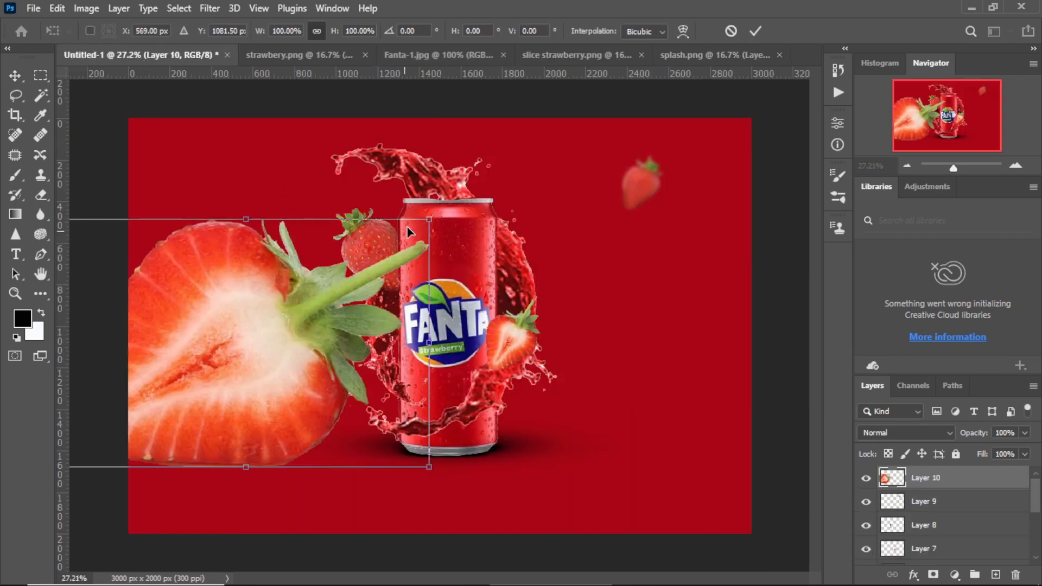
pyautogui.moveTo(437, 211); pyautogui.dragTo(172, 196)
pyautogui.moveTo(365, 158); pyautogui.dragTo(277, 283)
pyautogui.moveTo(271, 344); pyautogui.dragTo(226, 268)
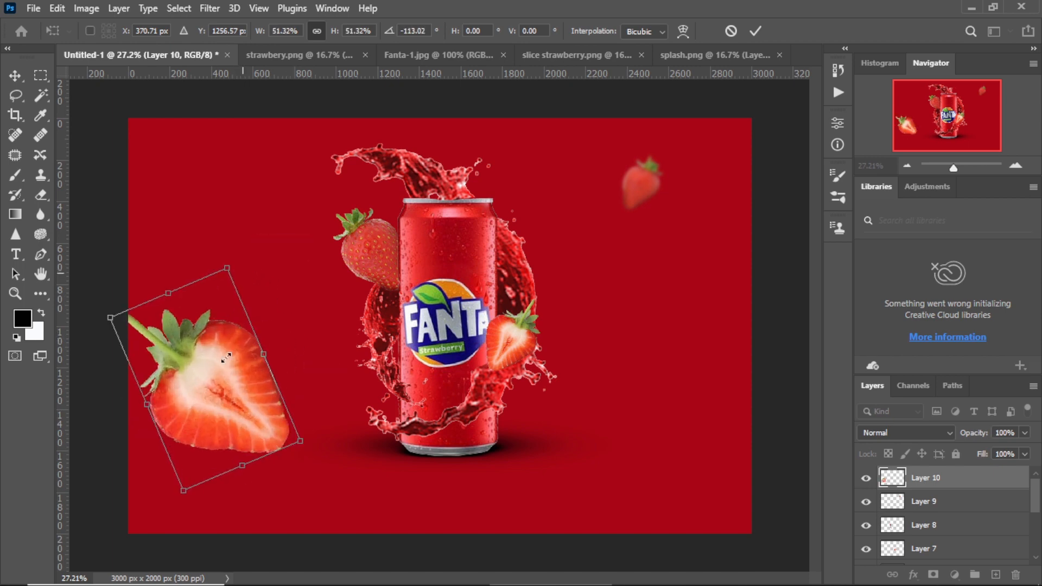
pyautogui.moveTo(217, 382); pyautogui.dragTo(236, 449)
pyautogui.click(209, 9)
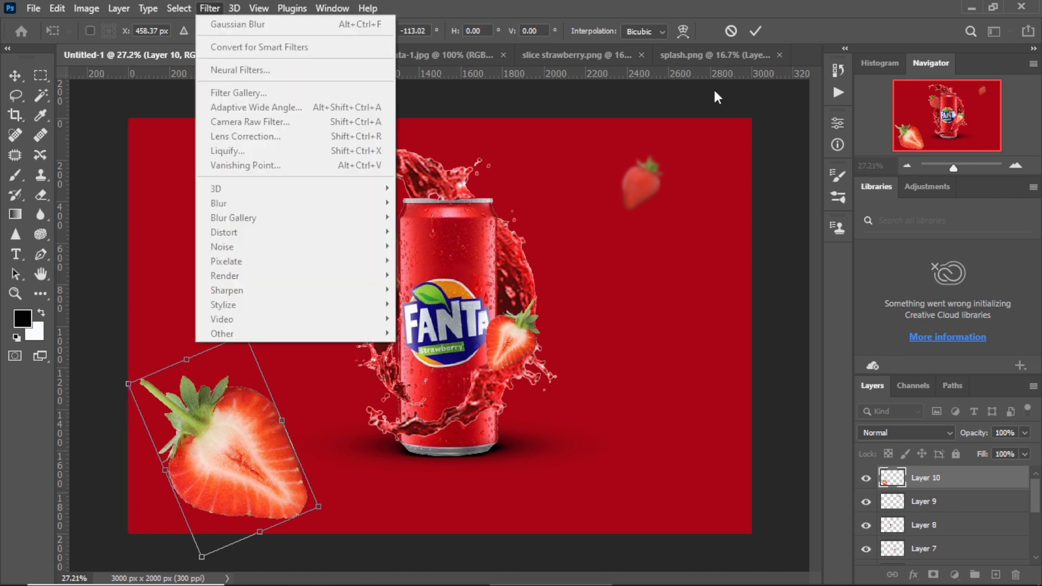
pyautogui.click(455, 159)
pyautogui.click(755, 31)
# Apply the basic Blur filter to the large sliced strawberry on Layer 10.
pyautogui.click(210, 9)
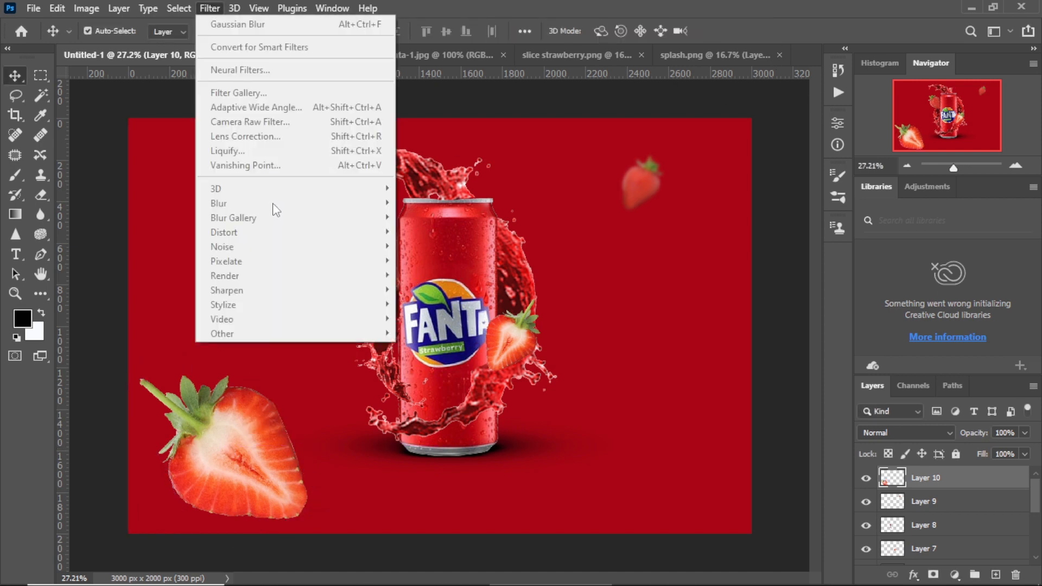
pyautogui.click(640, 184)
pyautogui.click(271, 449)
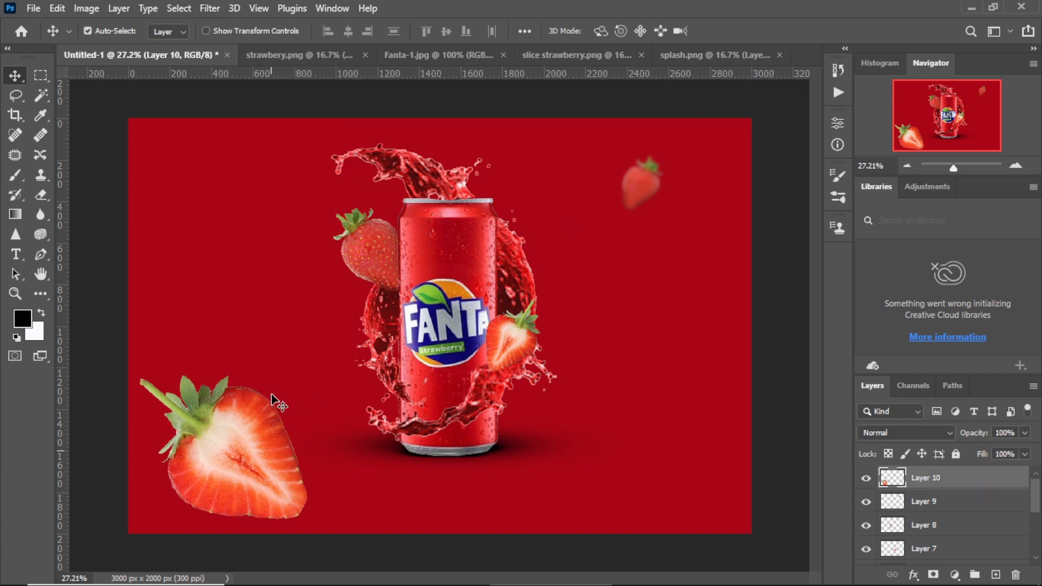
pyautogui.click(210, 8)
pyautogui.moveTo(293, 197)
pyautogui.click(420, 217)
# Apply a Gaussian Blur with a radius of 8.8 pixels to the large sliced strawberry.
pyautogui.click(209, 8)
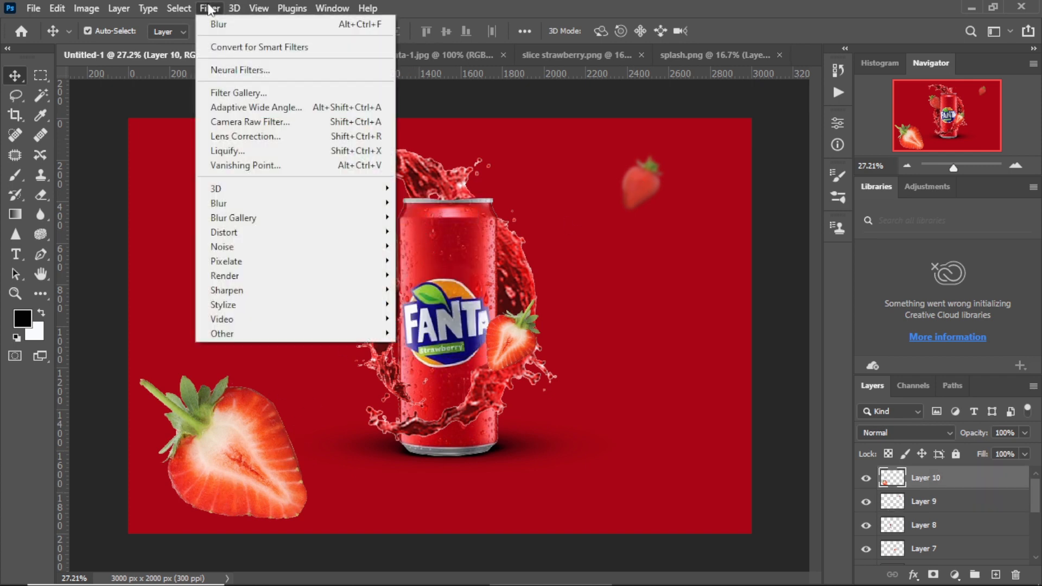
pyautogui.moveTo(365, 203)
pyautogui.click(431, 260)
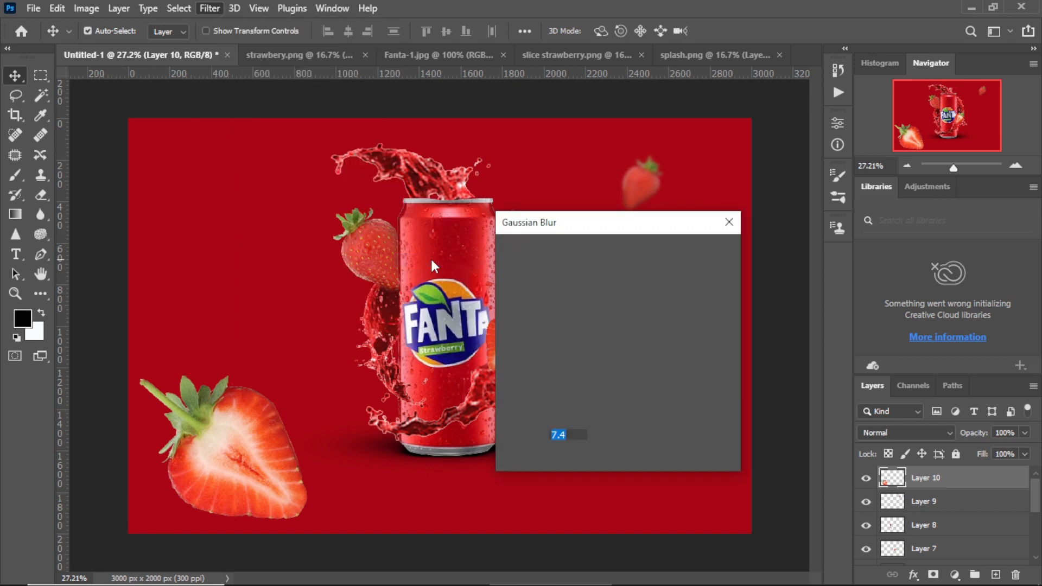
pyautogui.moveTo(556, 459); pyautogui.dragTo(555, 457)
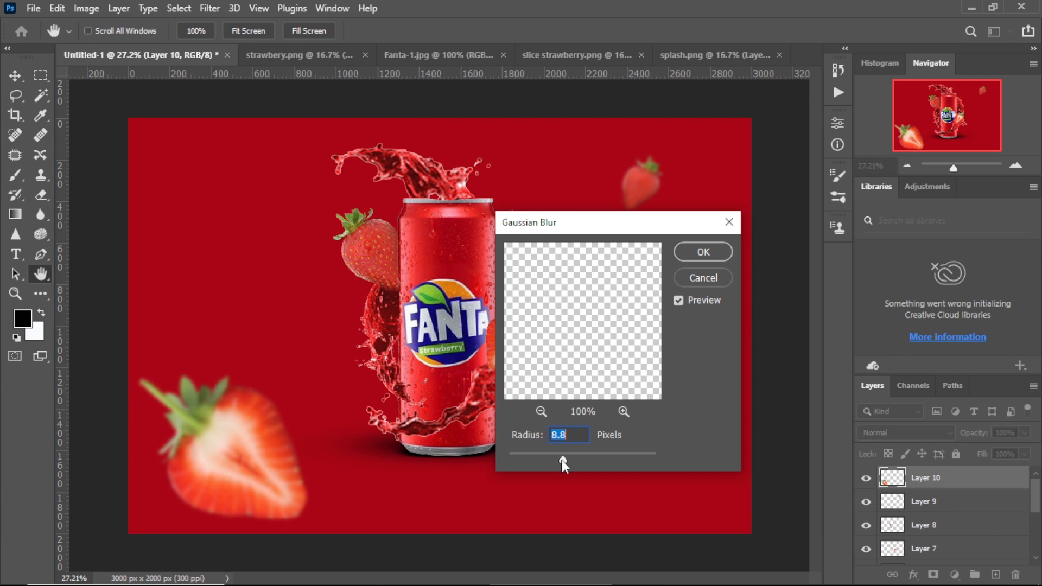
pyautogui.click(702, 253)
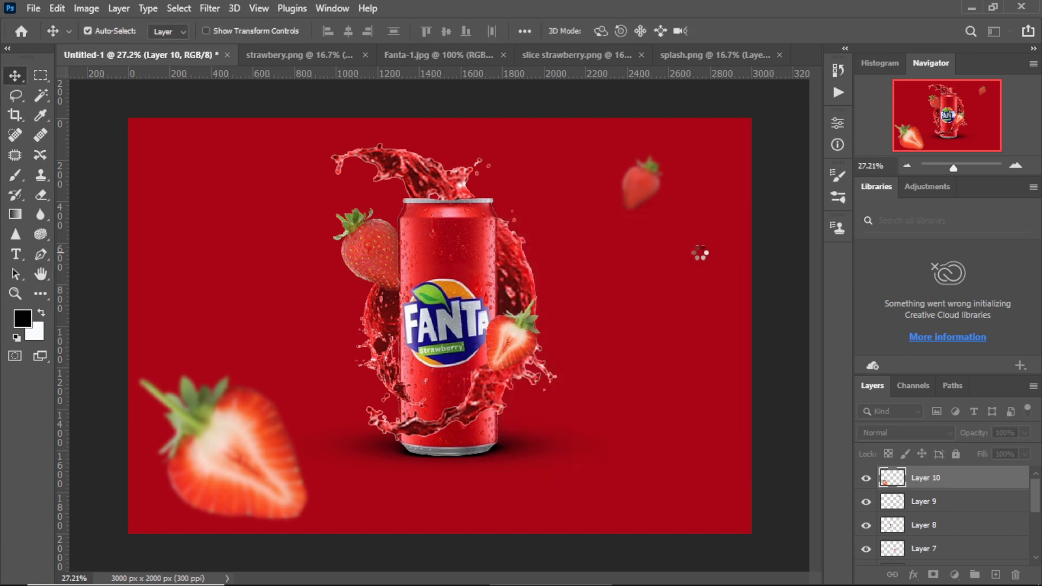
# Add a Curves adjustment clipped to the can's Layer 3 and pull the curve's midtones and shadows slightly down.
pyautogui.scroll(-1, 703, 260)
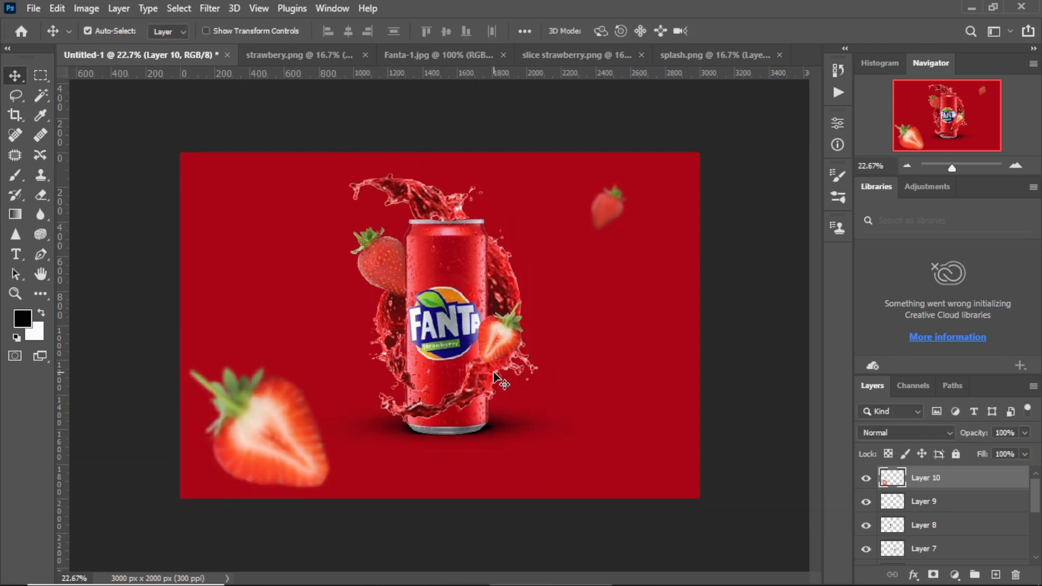
pyautogui.moveTo(1038, 484); pyautogui.dragTo(1038, 532)
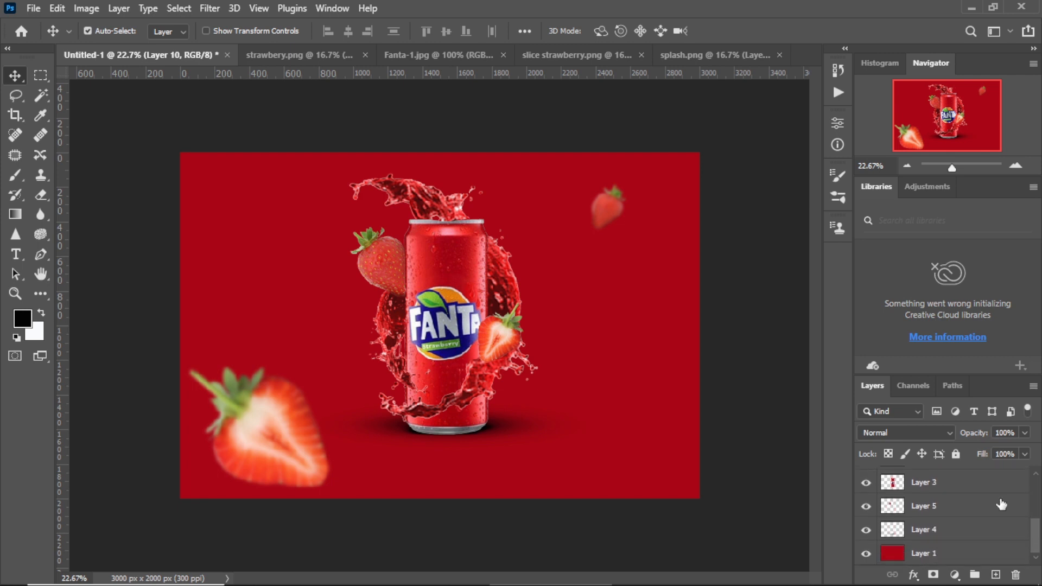
pyautogui.click(961, 482)
pyautogui.click(955, 574)
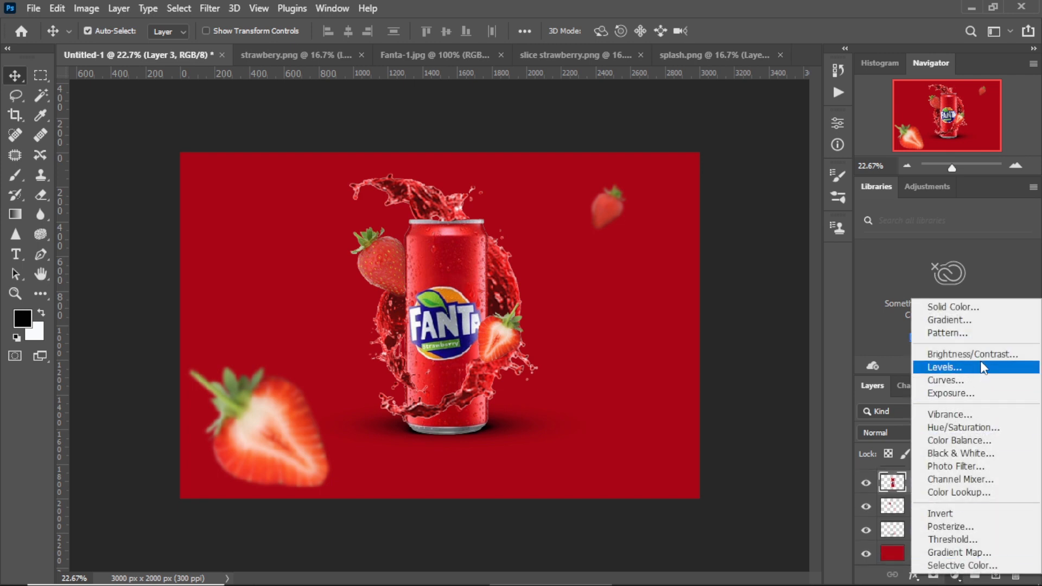
pyautogui.click(980, 379)
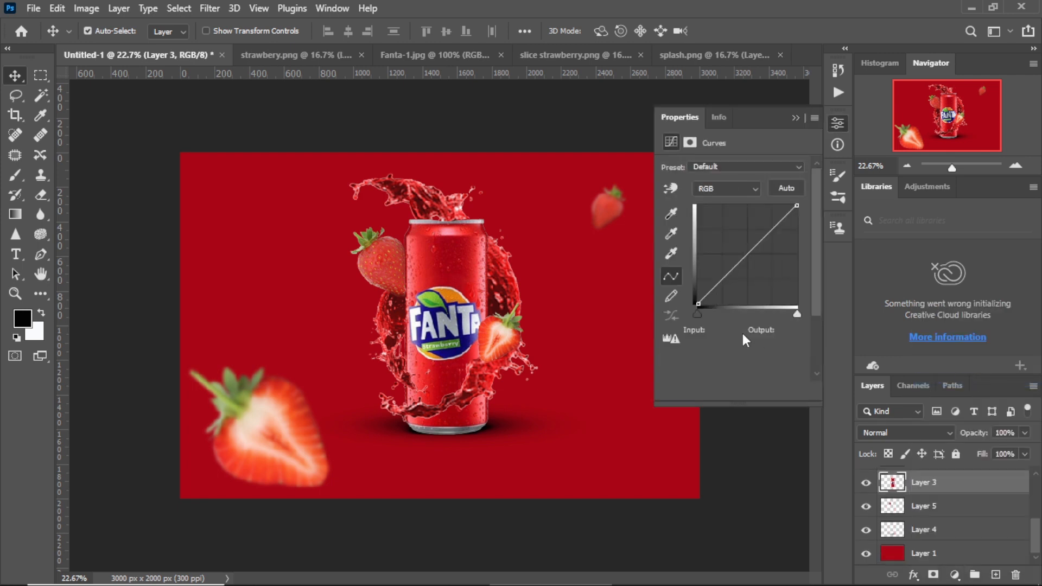
pyautogui.click(706, 393)
pyautogui.click(751, 255)
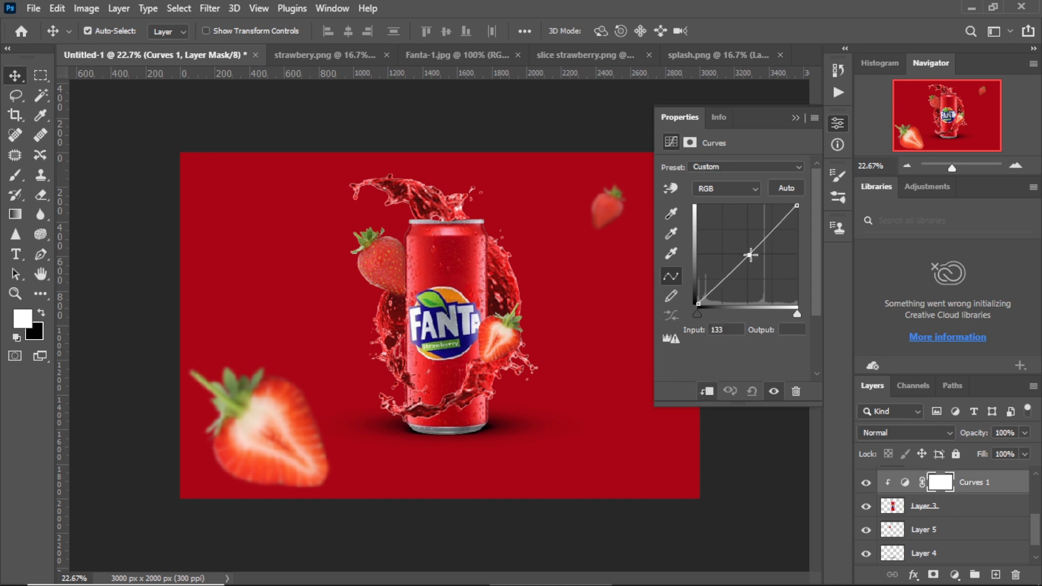
pyautogui.moveTo(752, 255); pyautogui.dragTo(753, 257)
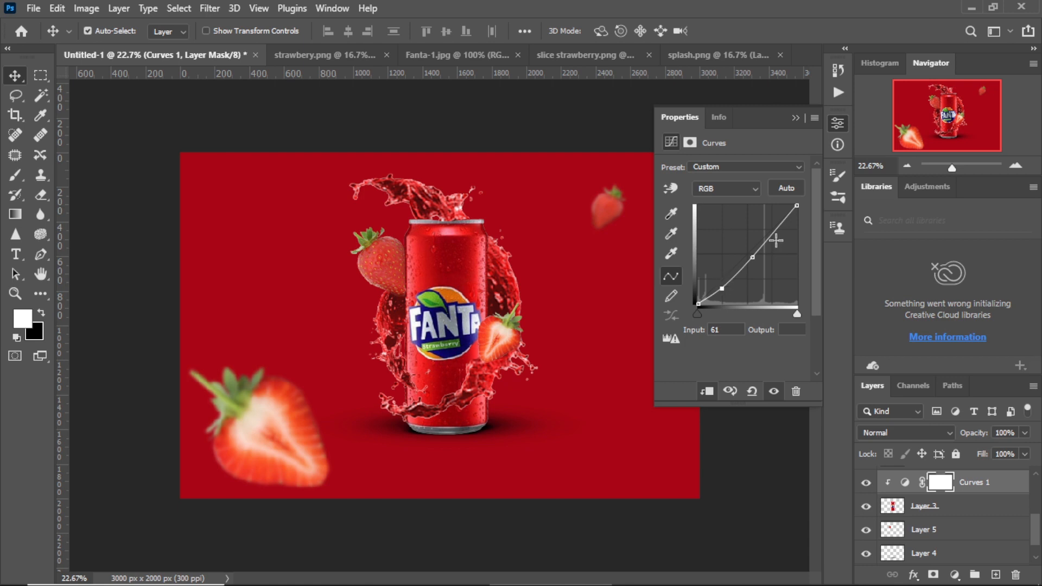
pyautogui.click(795, 117)
# Add a Curves adjustment clipped to the splash on Layer 6 and lower its midtones.
pyautogui.moveTo(1038, 531); pyautogui.dragTo(1040, 509)
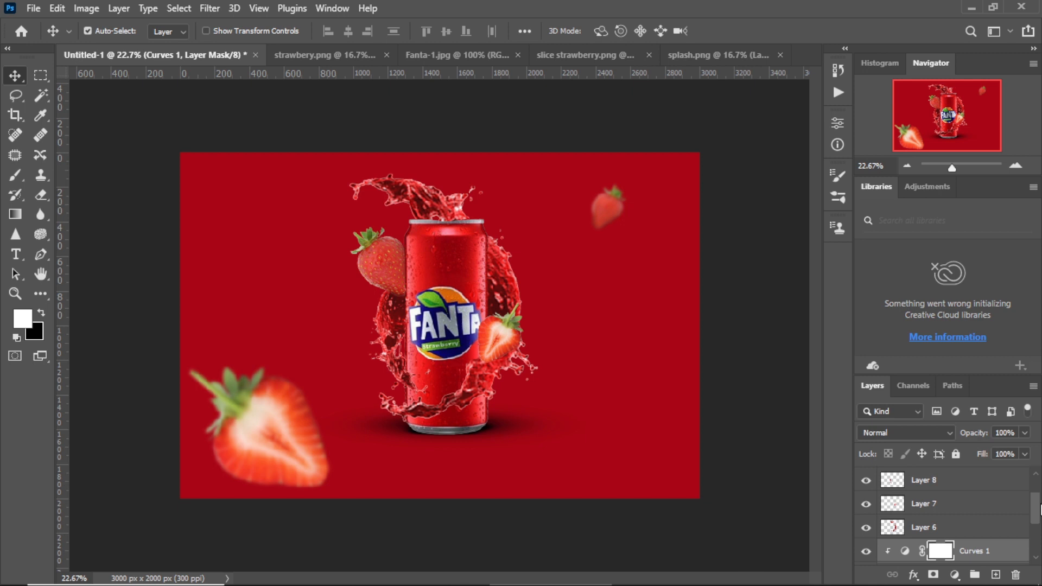
pyautogui.click(972, 530)
pyautogui.click(955, 575)
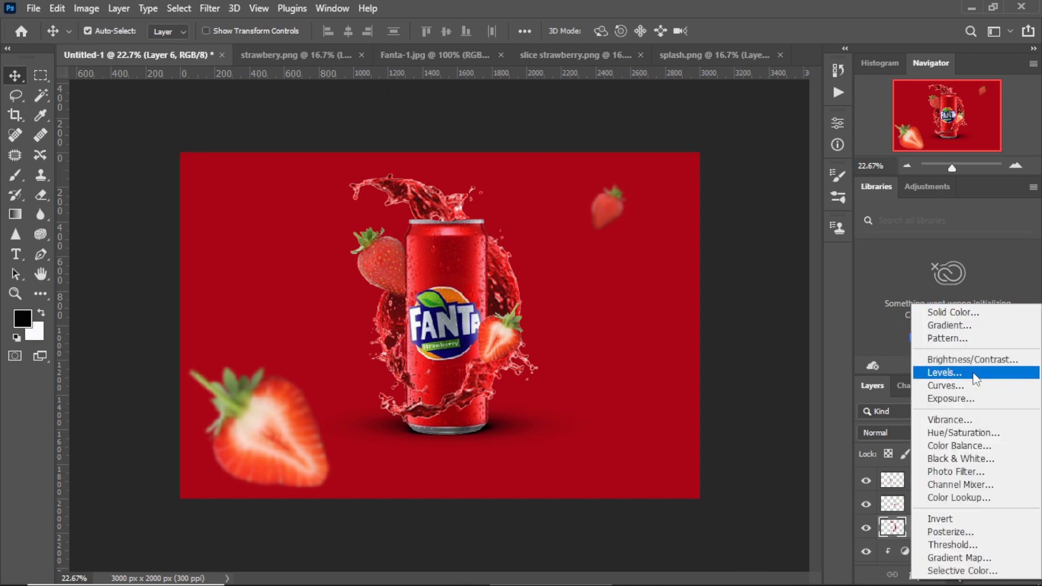
pyautogui.click(975, 395)
pyautogui.click(706, 391)
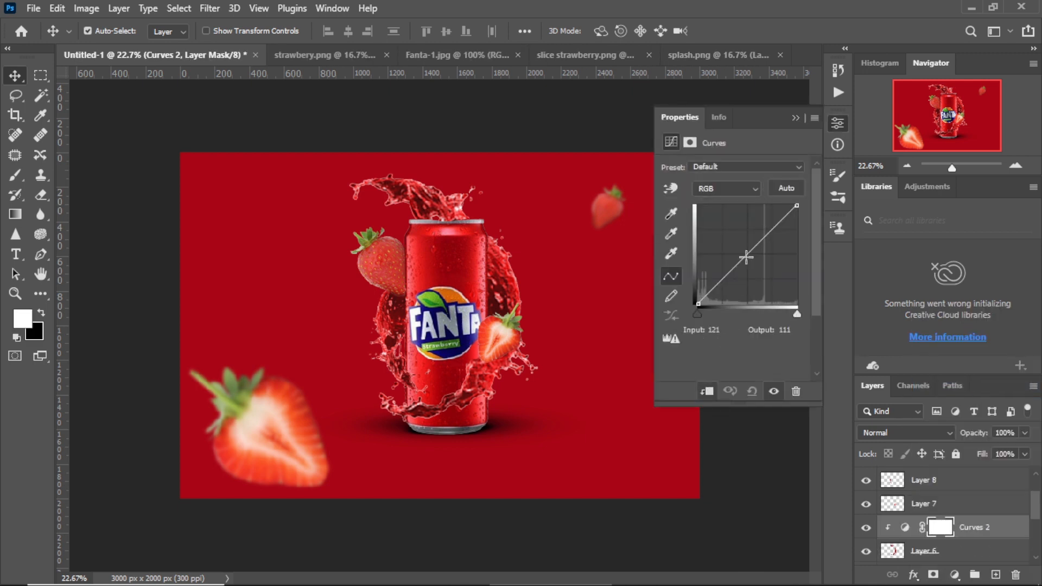
pyautogui.moveTo(748, 256)
pyautogui.mouseDown()
pyautogui.moveTo(753, 263)
pyautogui.moveTo(757, 254)
pyautogui.mouseUp()
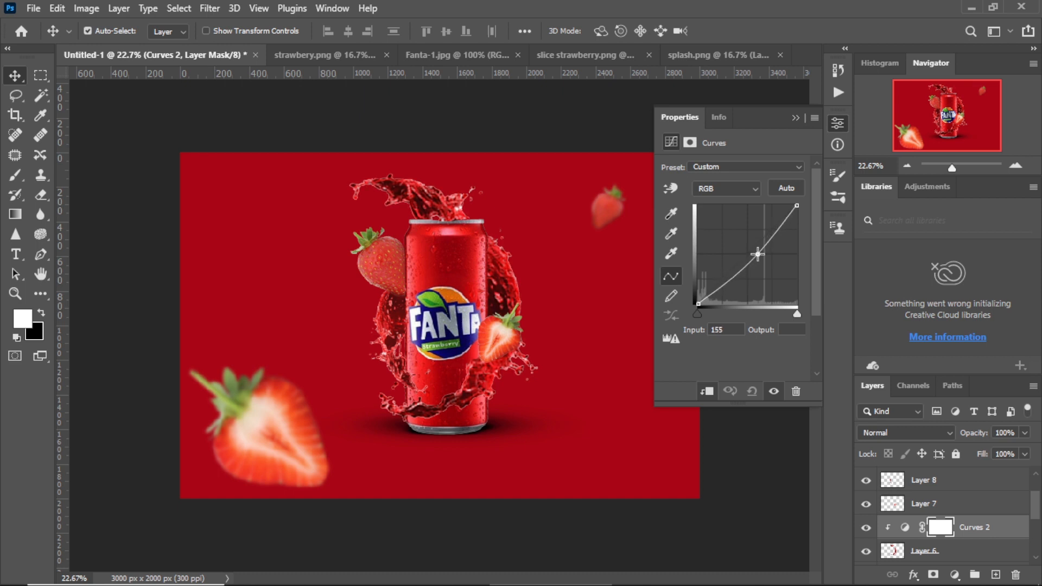
pyautogui.click(794, 117)
# Darken Layer 7 with a clipped Curves adjustment by pulling the middle of the curve down.
pyautogui.click(985, 506)
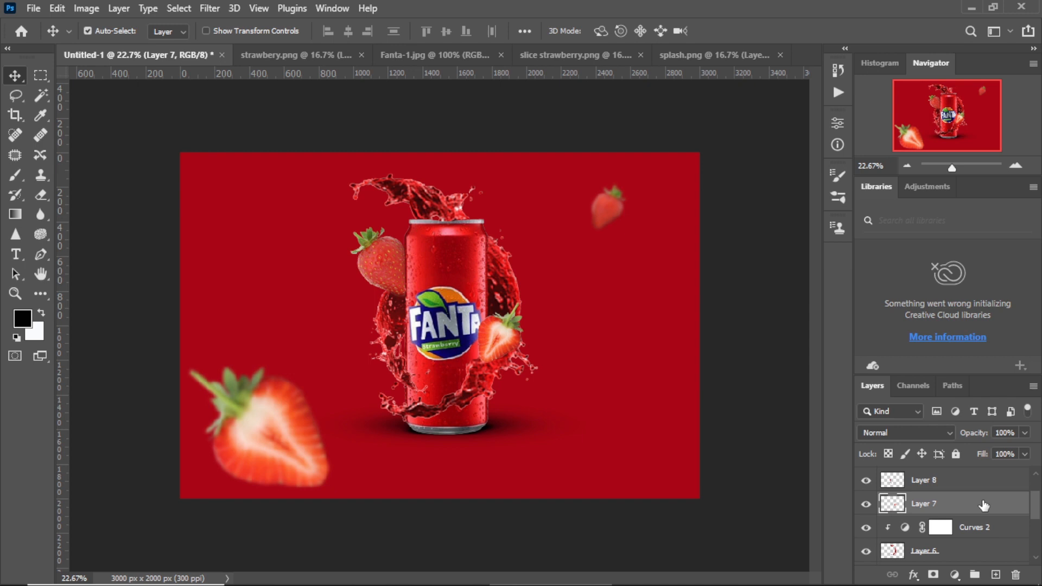
pyautogui.click(955, 575)
pyautogui.click(956, 378)
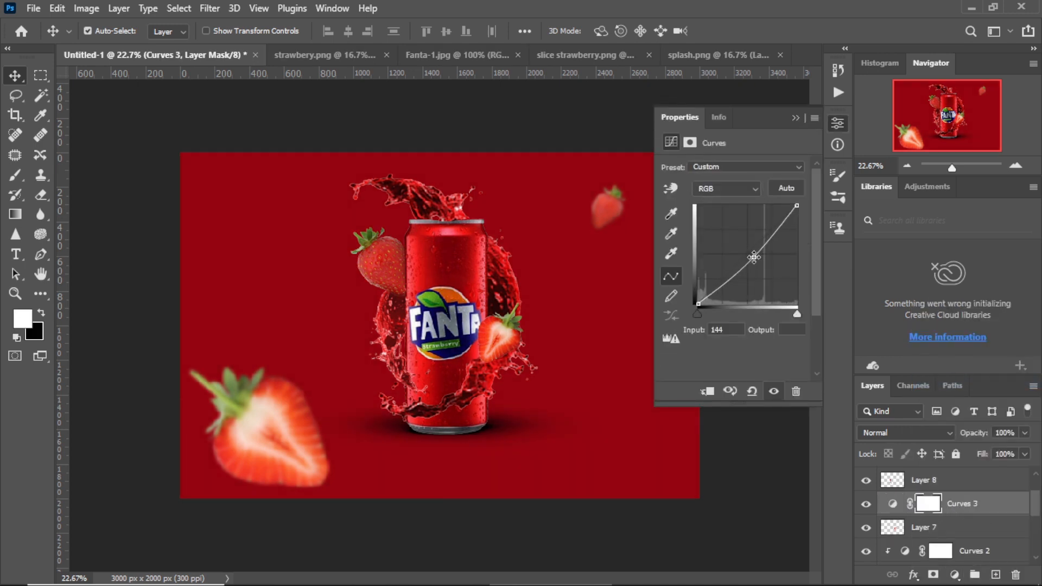
pyautogui.click(707, 390)
pyautogui.moveTo(747, 255); pyautogui.dragTo(749, 267)
pyautogui.click(796, 118)
pyautogui.scroll(2, 951, 512)
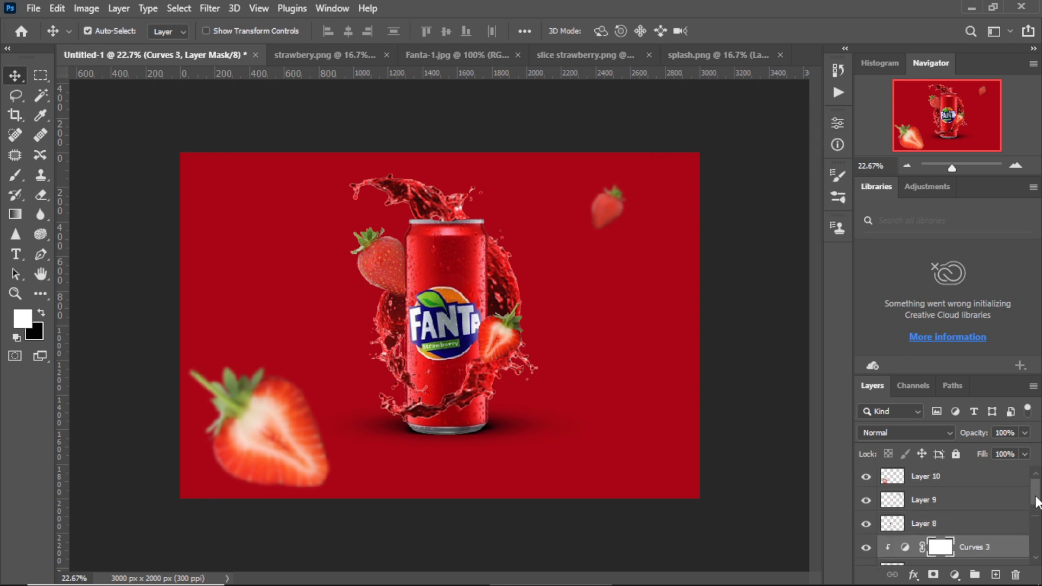
# Add a Curves adjustment above Layer 8 and clip it to that layer.
pyautogui.click(951, 510)
pyautogui.click(946, 529)
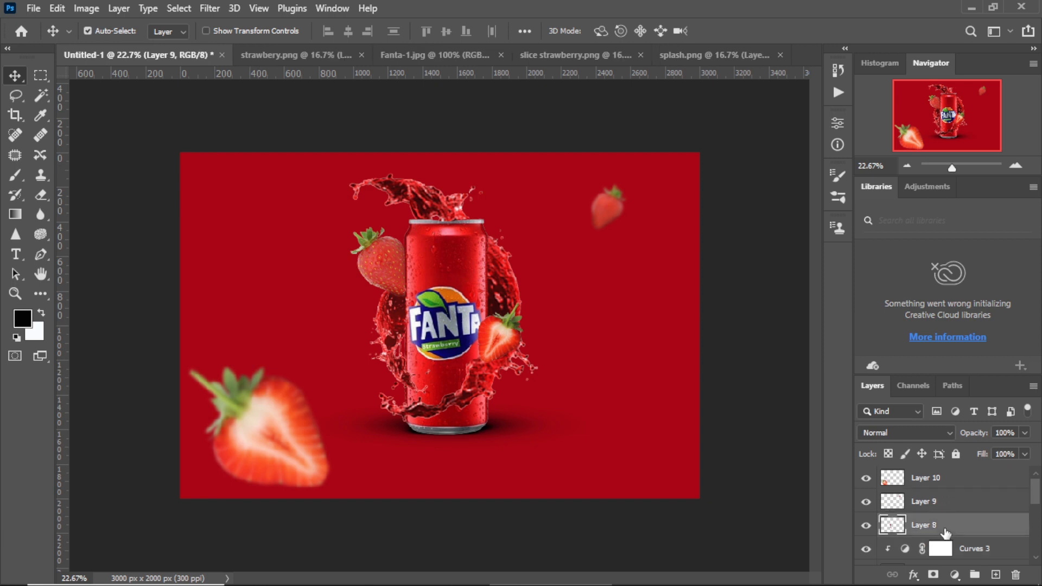
pyautogui.click(954, 575)
pyautogui.click(947, 380)
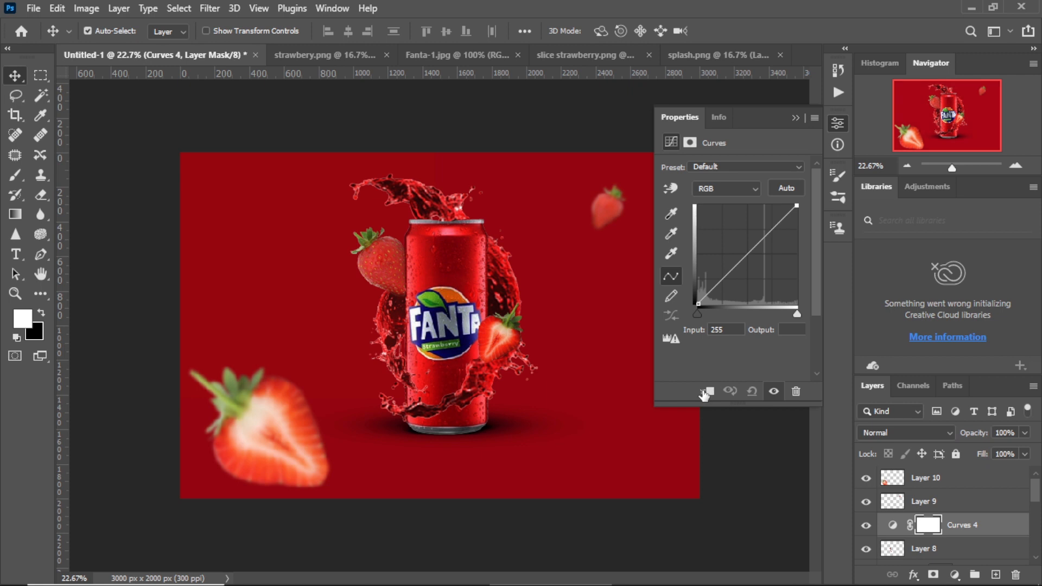
pyautogui.click(707, 391)
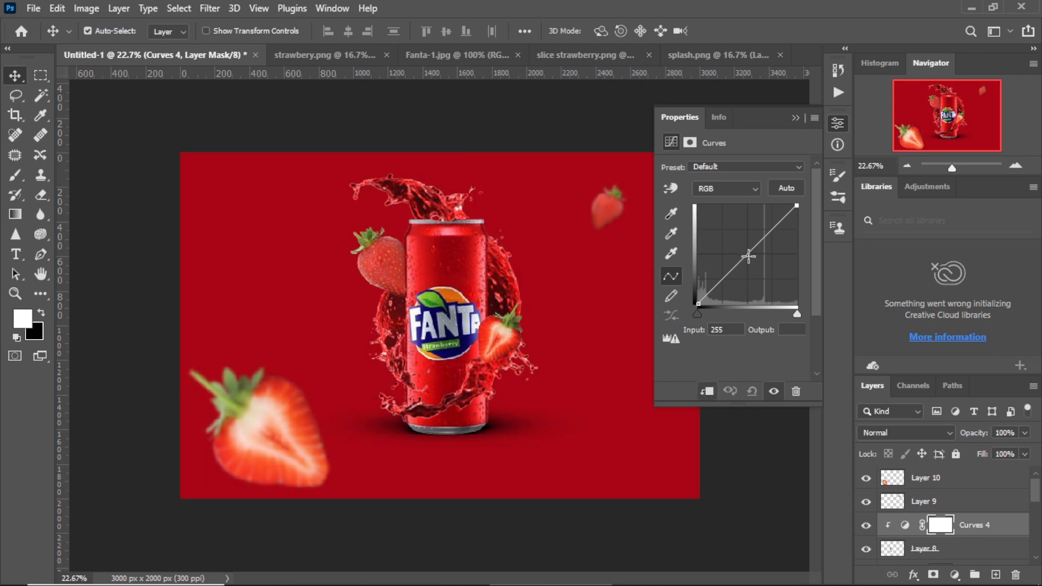
pyautogui.click(797, 118)
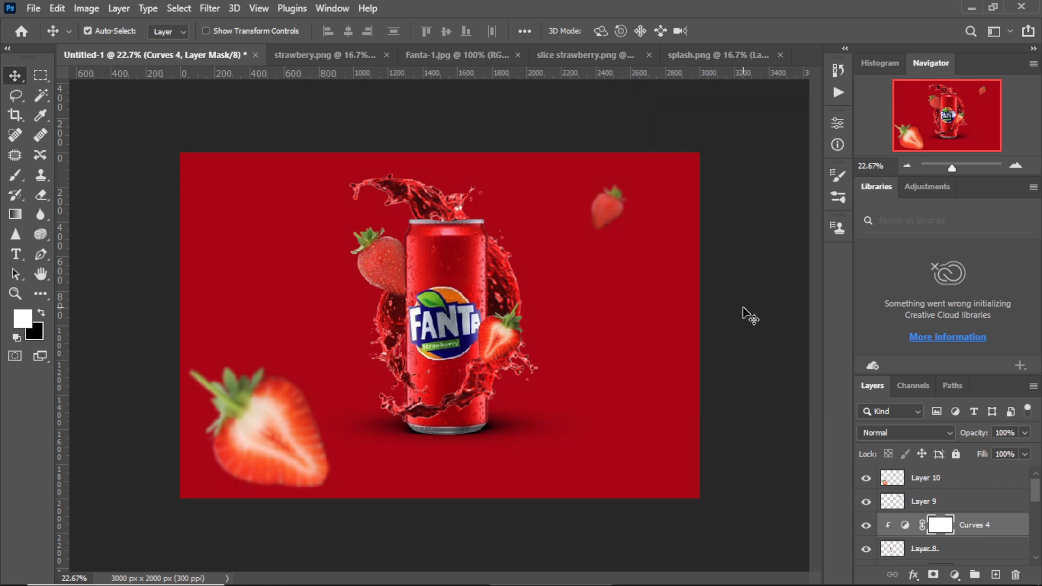
# Add an unclipped Curves adjustment above Layer 5, pulling midtones and shadows down to darken the whole strawberry and background.
pyautogui.click(960, 478)
pyautogui.scroll(-6, 959, 499)
pyautogui.click(958, 508)
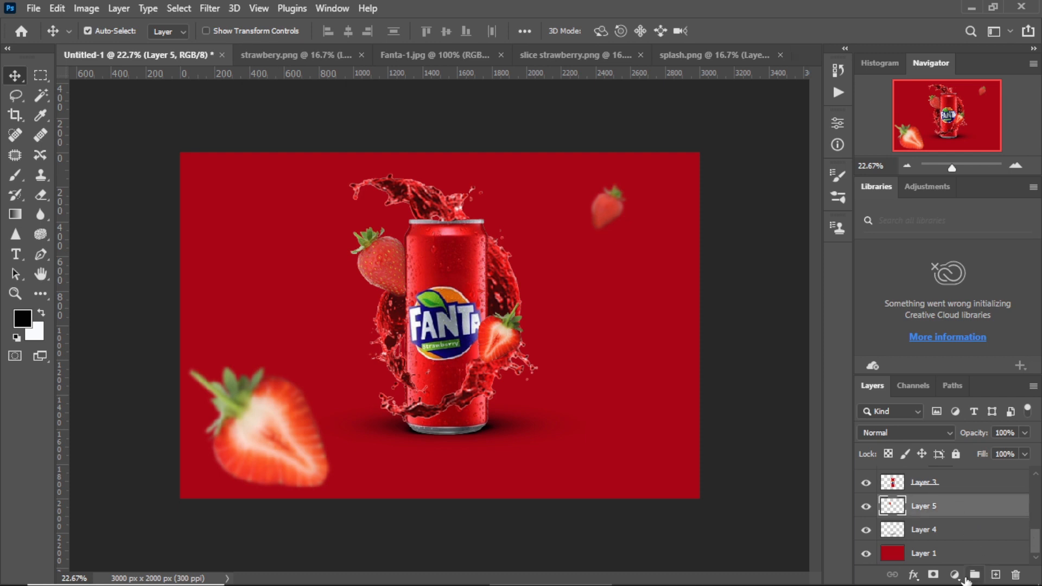
pyautogui.click(955, 575)
pyautogui.click(944, 374)
pyautogui.moveTo(751, 266); pyautogui.dragTo(731, 283)
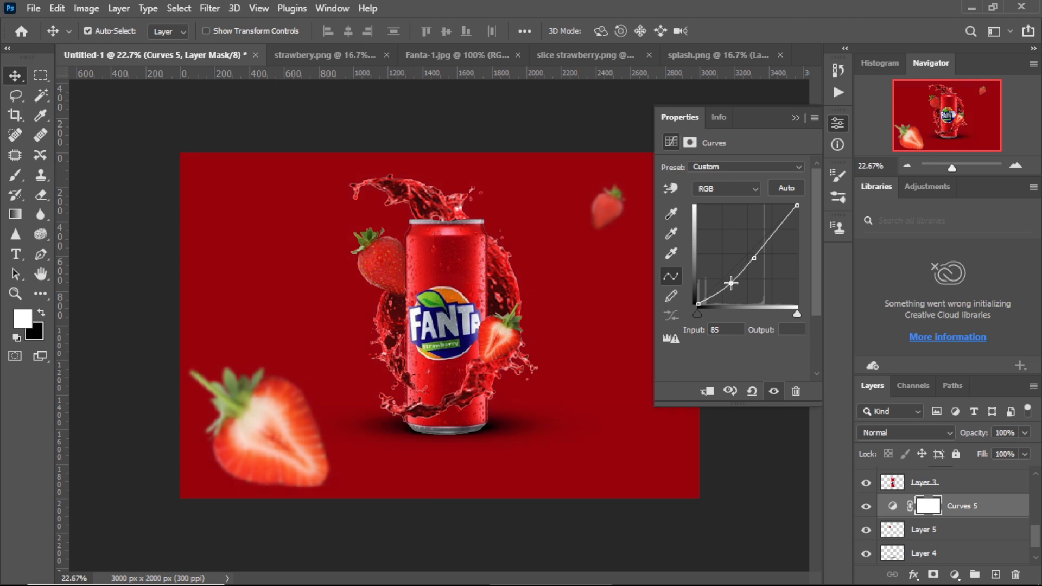
pyautogui.click(796, 118)
pyautogui.scroll(-3, 679, 298)
pyautogui.moveTo(1036, 537); pyautogui.dragTo(1038, 500)
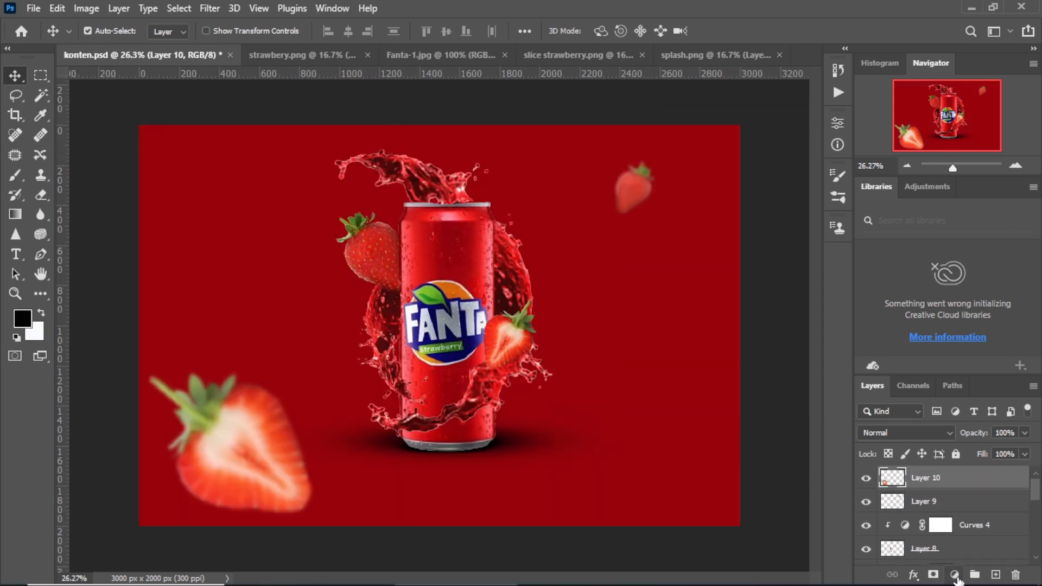
# Add an unclipped Levels adjustment above Layer 10 and raise its black input level slightly to deepen the whole composition's shadows.
pyautogui.click(954, 574)
pyautogui.click(976, 369)
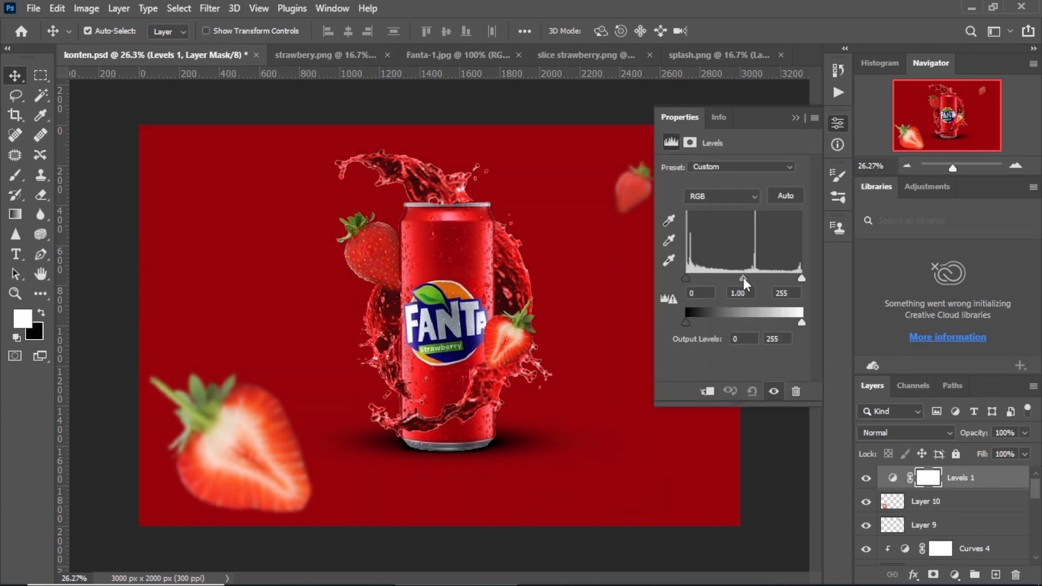
pyautogui.moveTo(686, 279); pyautogui.dragTo(692, 279)
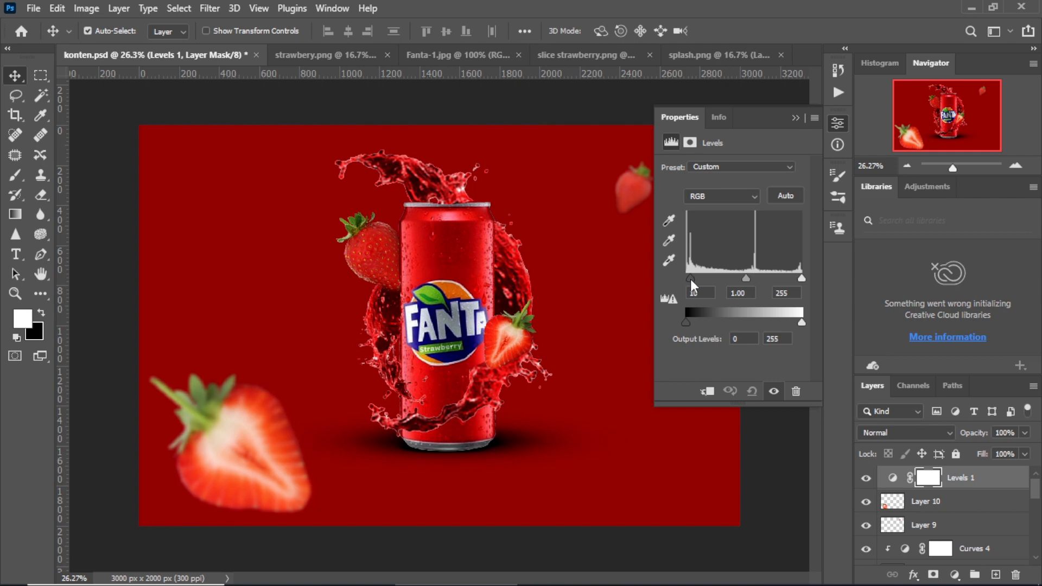
pyautogui.click(796, 117)
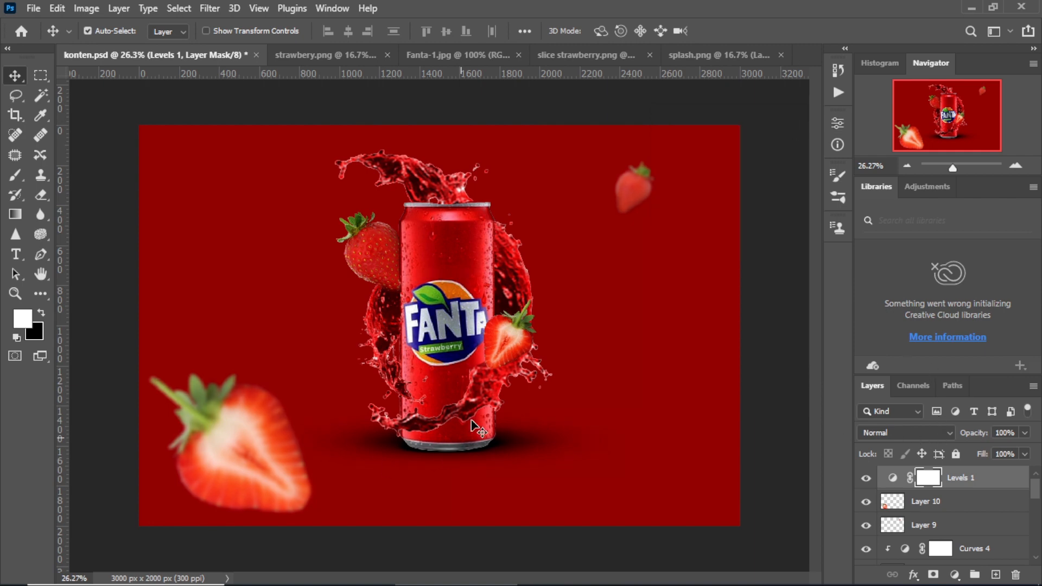
# Add an empty layer directly above the Curves 1 adjustment and reset the colours to a black foreground.
pyautogui.moveTo(1035, 480); pyautogui.dragTo(1034, 530)
pyautogui.scroll(2, 971, 518)
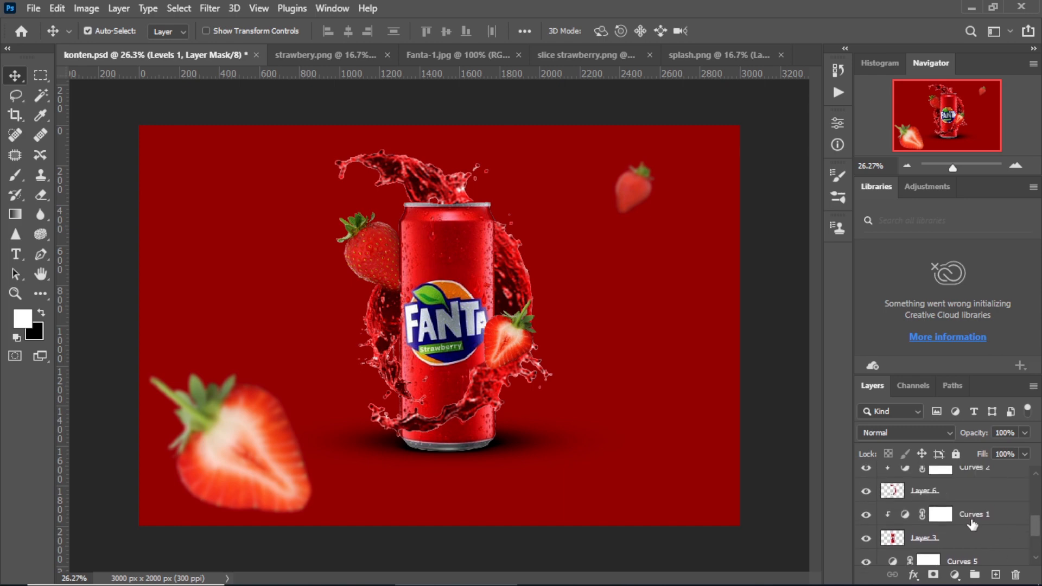
pyautogui.click(975, 517)
pyautogui.click(995, 575)
pyautogui.press('d')
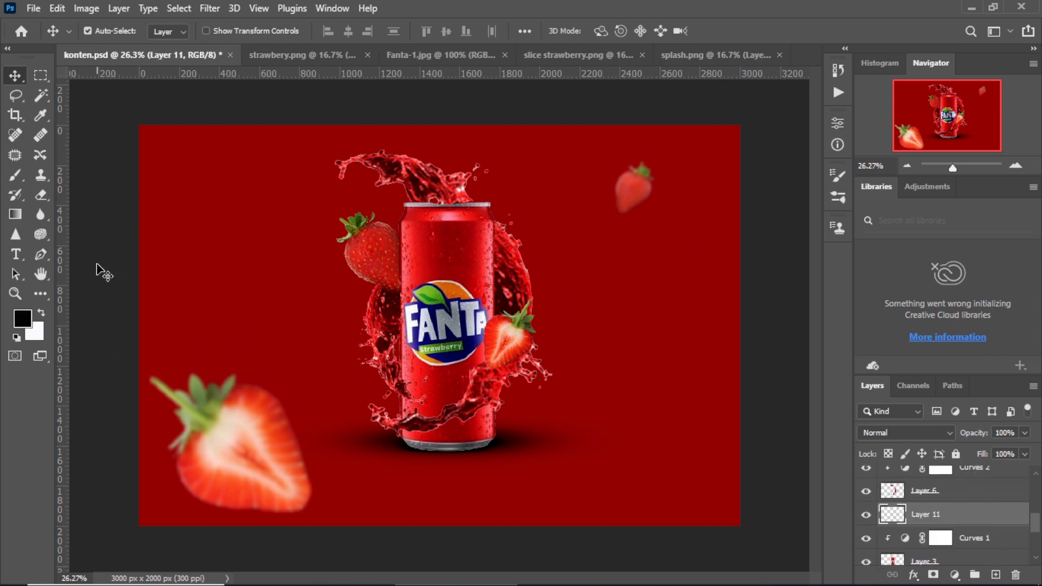
# Shrink the Brush to 150 px and paint black shadows on the can beside the sliced strawberry.
pyautogui.click(17, 178)
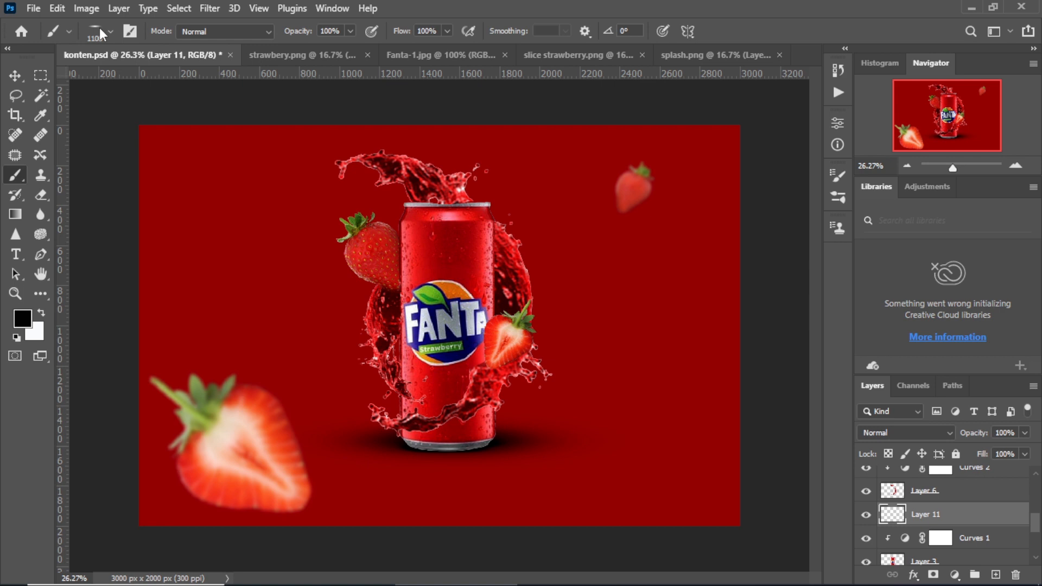
pyautogui.press('[')
pyautogui.press('[')
pyautogui.press('[')
pyautogui.press('[')
pyautogui.press('[')
pyautogui.press('[')
pyautogui.press('[')
pyautogui.press('[')
pyautogui.press('[')
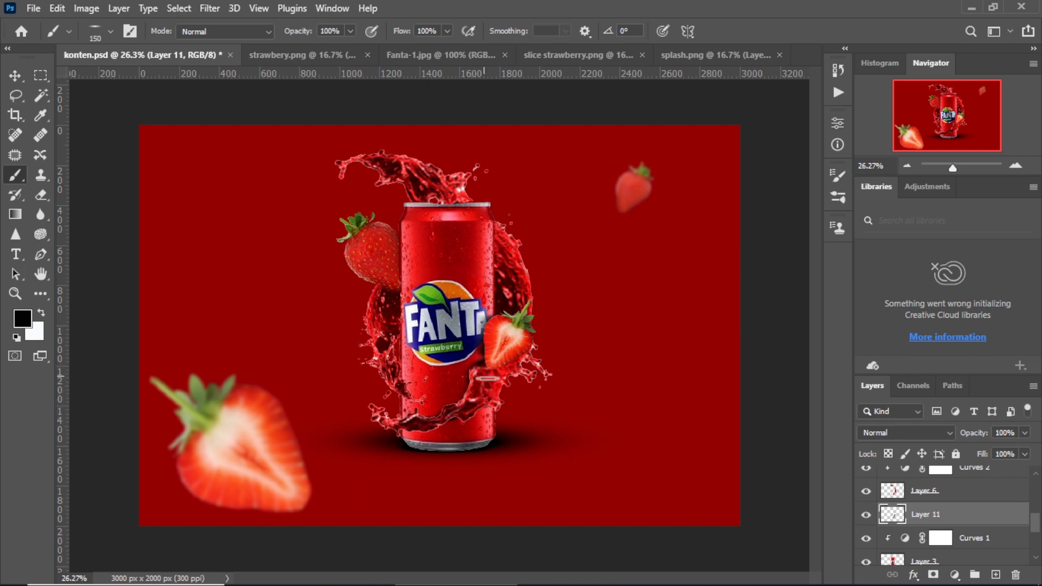
# Set the opacity of the painted shadow on Layer 11 to 77%.
pyautogui.click(951, 433)
pyautogui.click(1025, 434)
pyautogui.click(1025, 433)
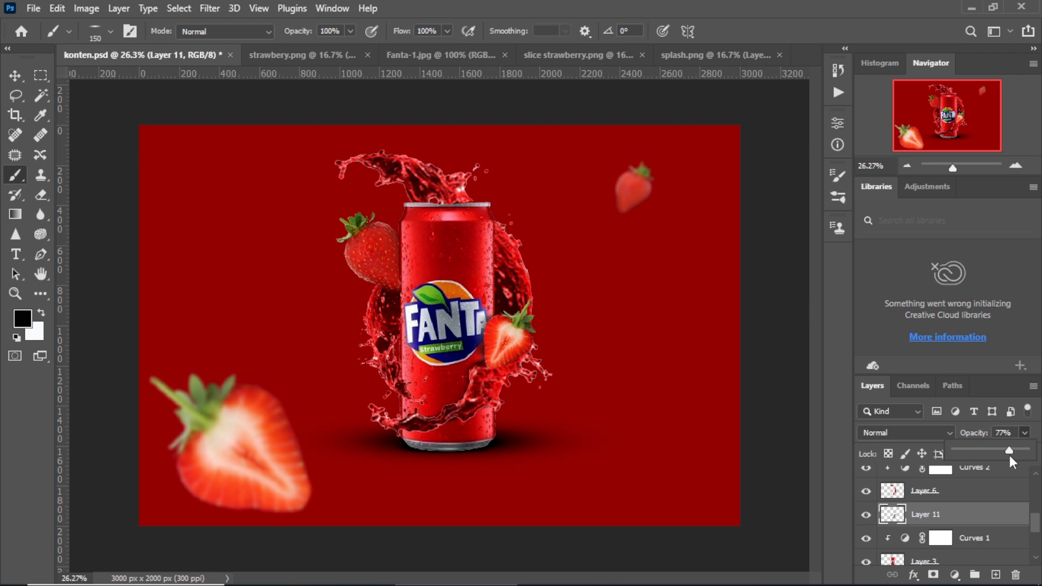
pyautogui.click(503, 316)
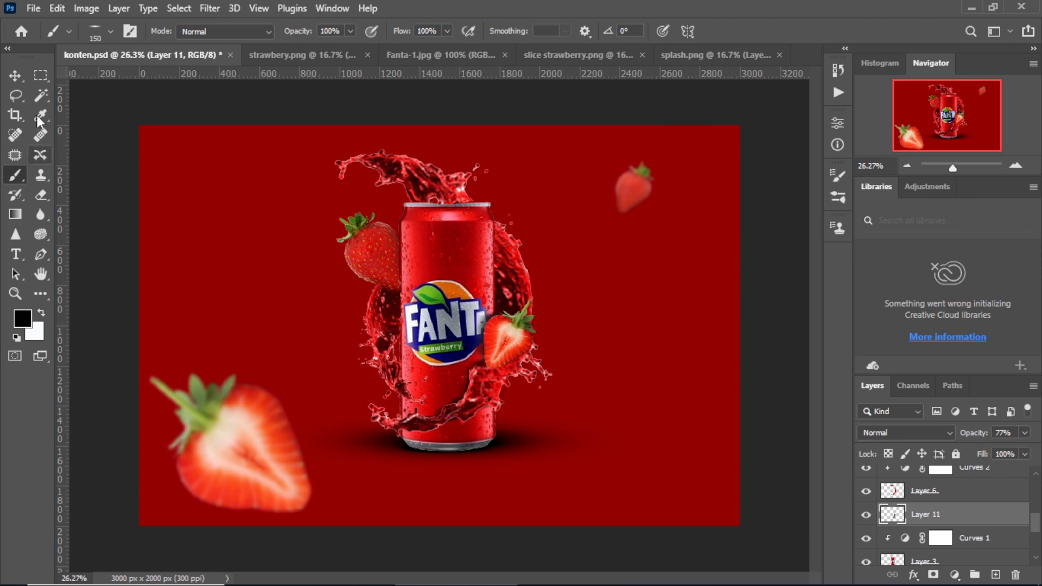
# Move the blurred whole strawberry left of the can and the blurred slice to the upper right, scaled about 42% and rotated about 62°.
pyautogui.click(14, 75)
pyautogui.click(759, 198)
pyautogui.scroll(-5, 612, 440)
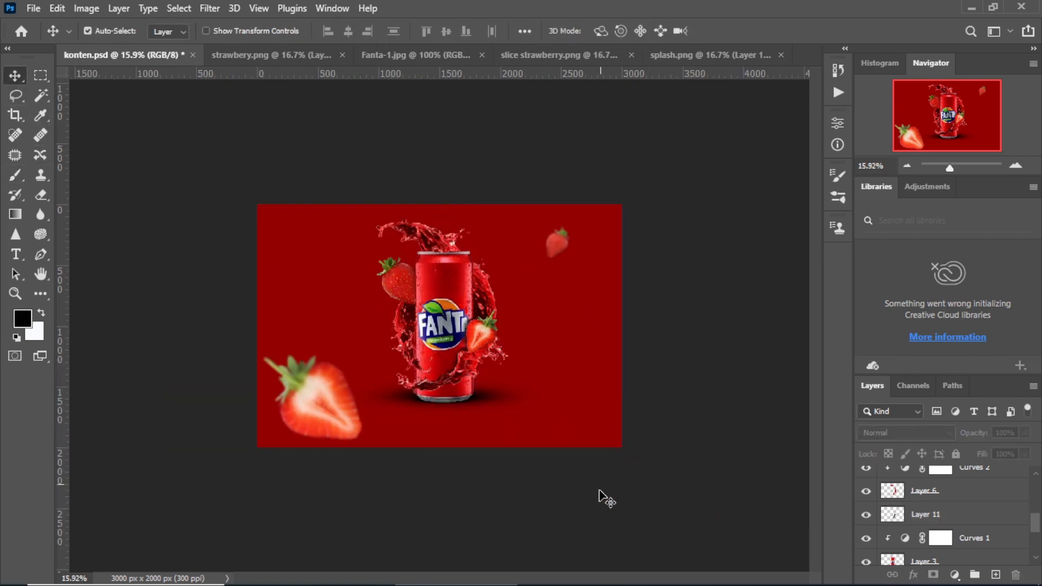
pyautogui.moveTo(1037, 530); pyautogui.dragTo(1037, 491)
pyautogui.moveTo(565, 247); pyautogui.dragTo(345, 326)
pyautogui.moveTo(324, 404); pyautogui.dragTo(569, 253)
pyautogui.hotkey('ctrl', 't')
pyautogui.moveTo(614, 197); pyautogui.dragTo(575, 213)
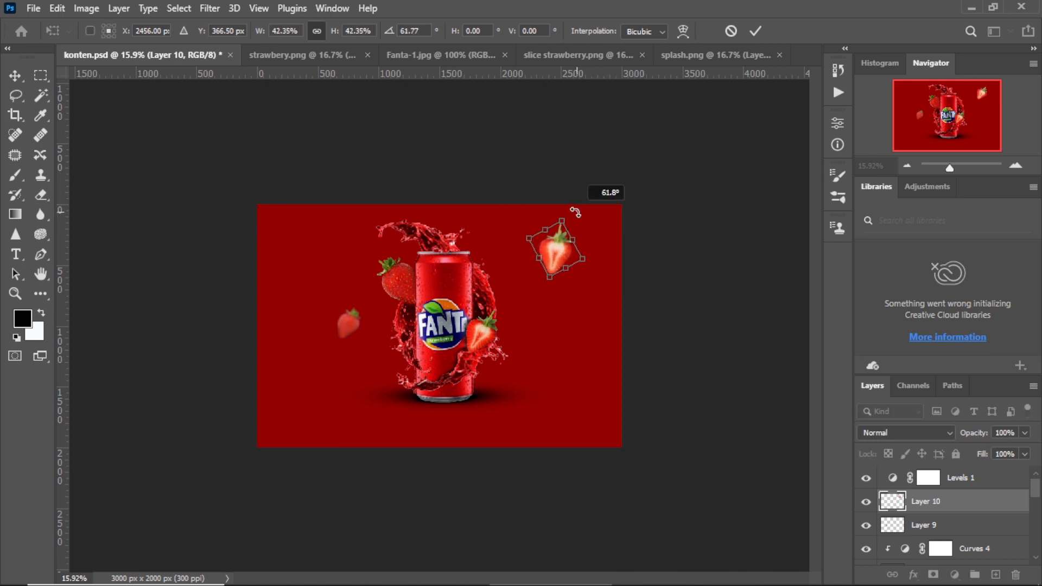
pyautogui.click(757, 31)
# Enlarge the sliced strawberry on Layer 7 to about 153% and shift it slightly outward from the can.
pyautogui.click(479, 332)
pyautogui.hotkey('ctrl', 't')
pyautogui.moveTo(503, 306); pyautogui.dragTo(513, 298)
pyautogui.moveTo(486, 341); pyautogui.dragTo(504, 346)
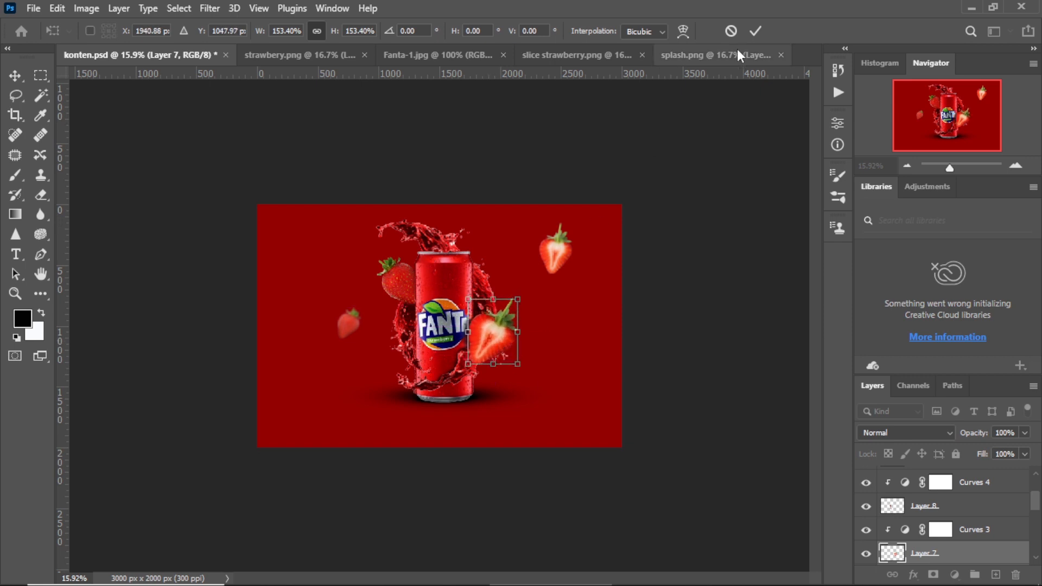
pyautogui.click(755, 31)
pyautogui.click(335, 335)
pyautogui.hotkey('ctrl', 't')
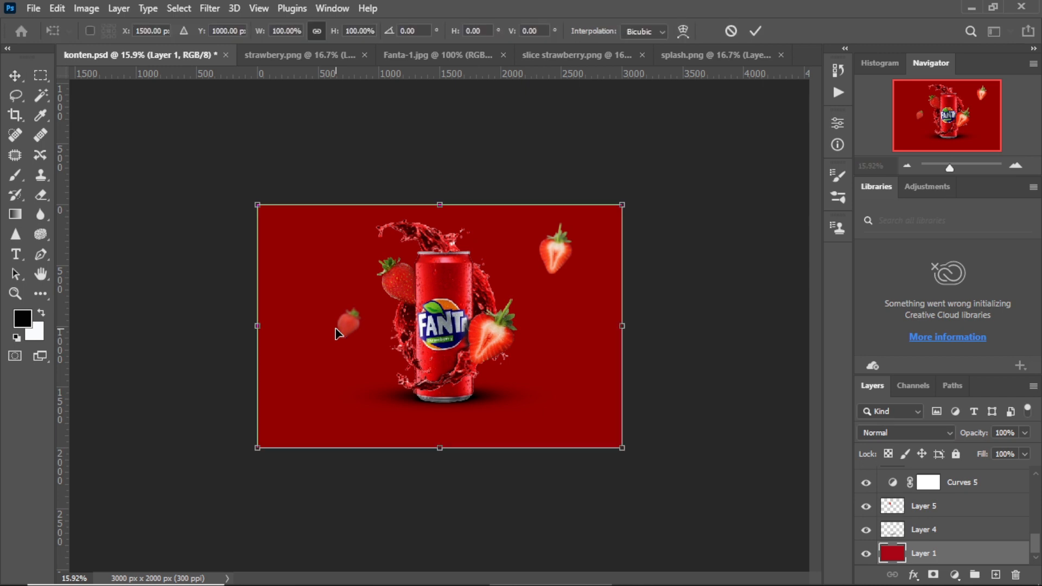
pyautogui.press('Escape')
pyautogui.click(924, 506)
pyautogui.moveTo(1035, 545); pyautogui.dragTo(1034, 510)
pyautogui.scroll(2, 1035, 511)
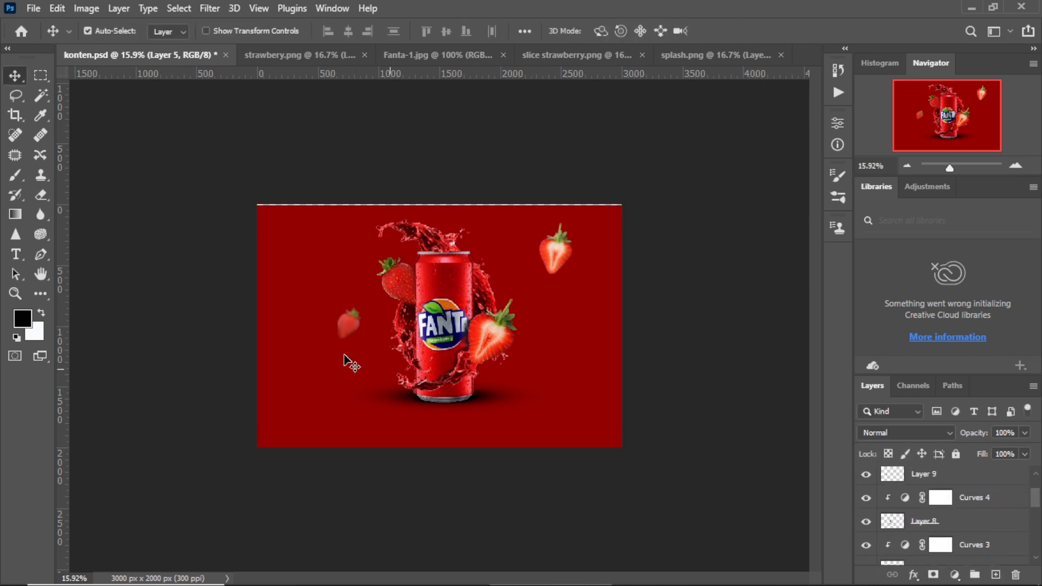
# Enlarge the blurred strawberry on Layer 9 and place it in the lower-left corner of the artwork.
pyautogui.click(350, 327)
pyautogui.hotkey('ctrl', 't')
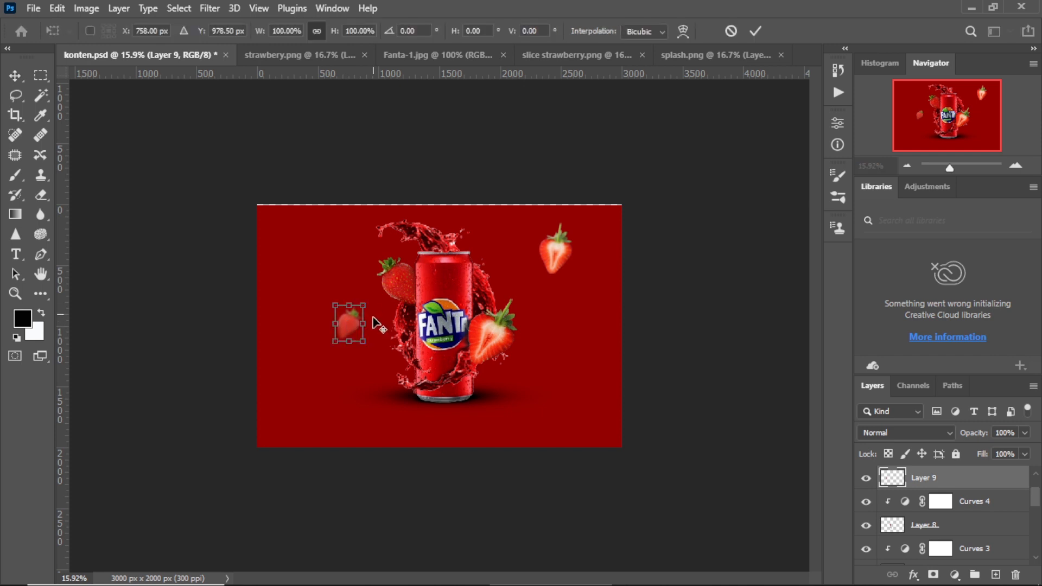
pyautogui.moveTo(363, 343); pyautogui.dragTo(409, 396)
pyautogui.moveTo(333, 349); pyautogui.dragTo(293, 414)
pyautogui.moveTo(352, 336); pyautogui.dragTo(357, 326)
pyautogui.click(756, 30)
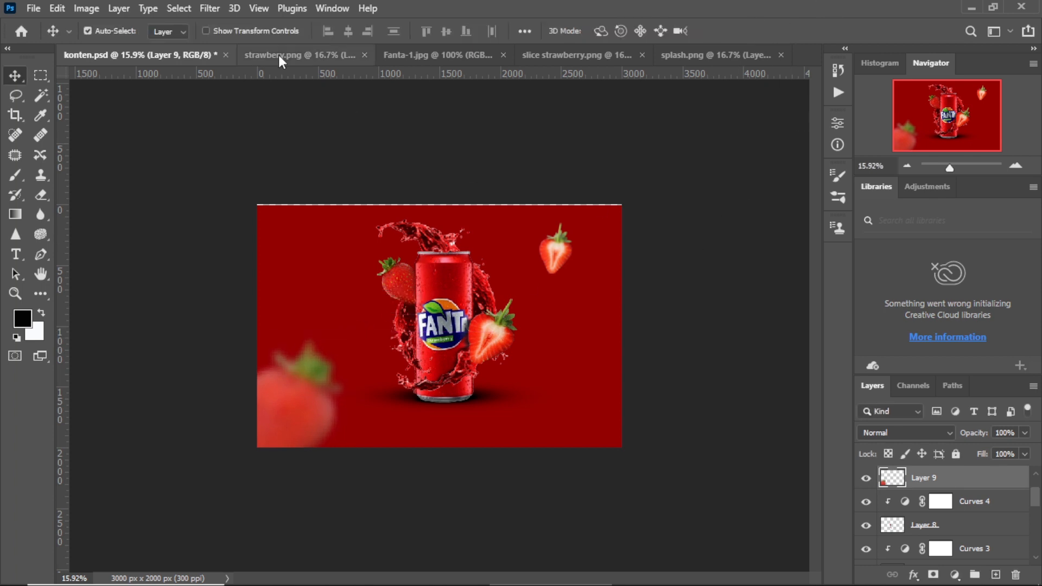
# Delete Layer 9 and bring a fresh sharp strawberry from strawbery.png into the lower-left area of konten.psd.
pyautogui.press('Delete')
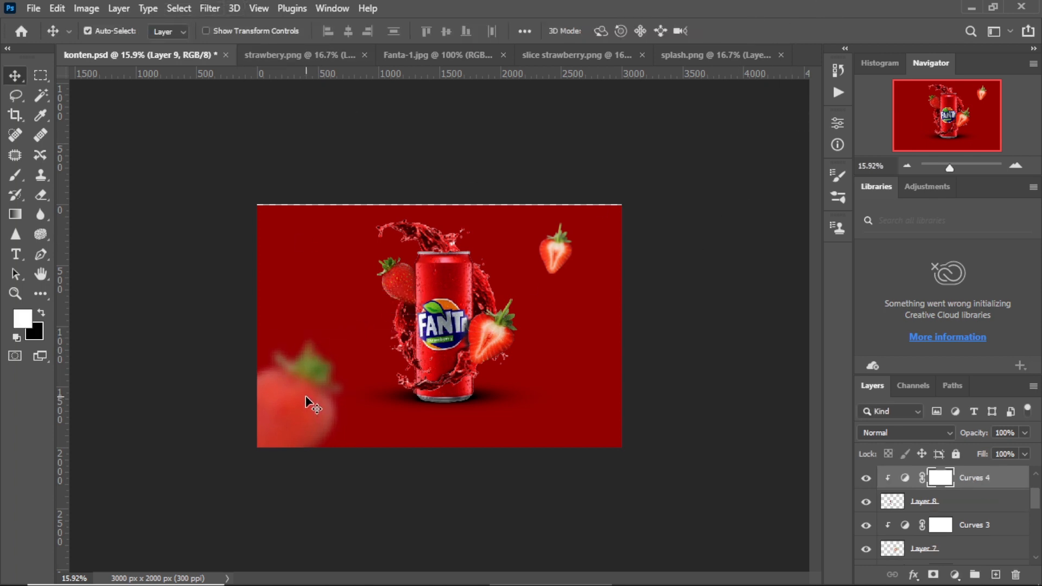
pyautogui.click(348, 55)
pyautogui.moveTo(456, 296); pyautogui.dragTo(345, 359)
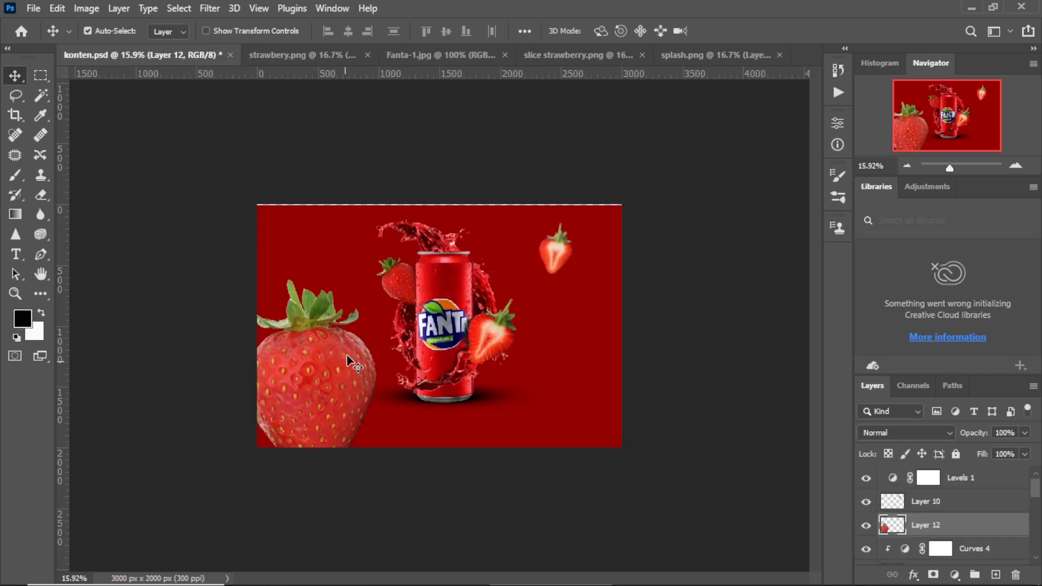
# Scale the strawberry on Layer 12 to about 87.5%, rotate it about 17.4° and place it in the artwork's lower-left corner.
pyautogui.hotkey('ctrl', 't')
pyautogui.moveTo(388, 278); pyautogui.dragTo(411, 347)
pyautogui.moveTo(317, 370); pyautogui.dragTo(317, 389)
pyautogui.moveTo(418, 361); pyautogui.dragTo(386, 339)
pyautogui.moveTo(354, 389); pyautogui.dragTo(351, 398)
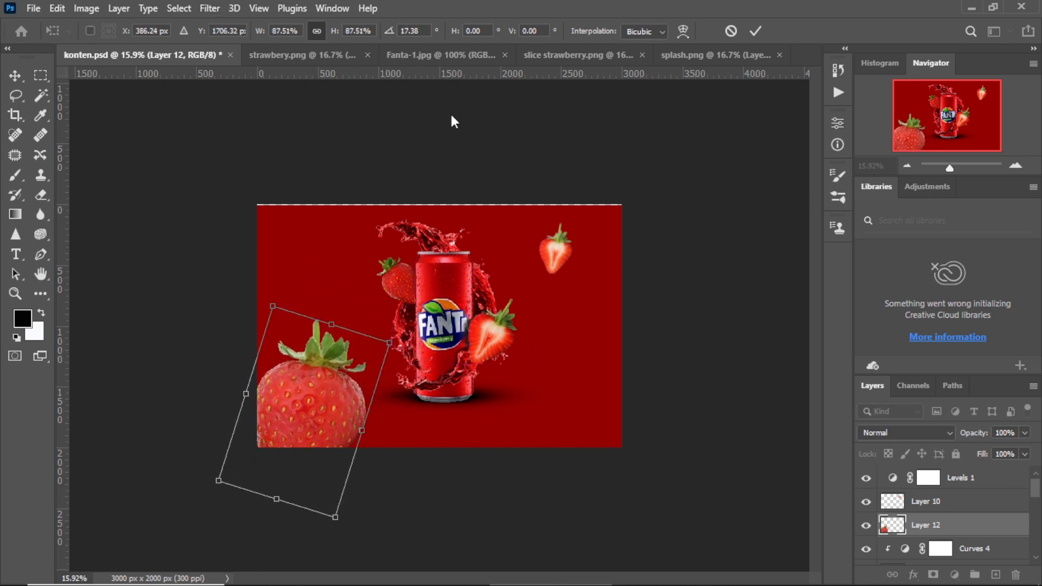
pyautogui.click(756, 31)
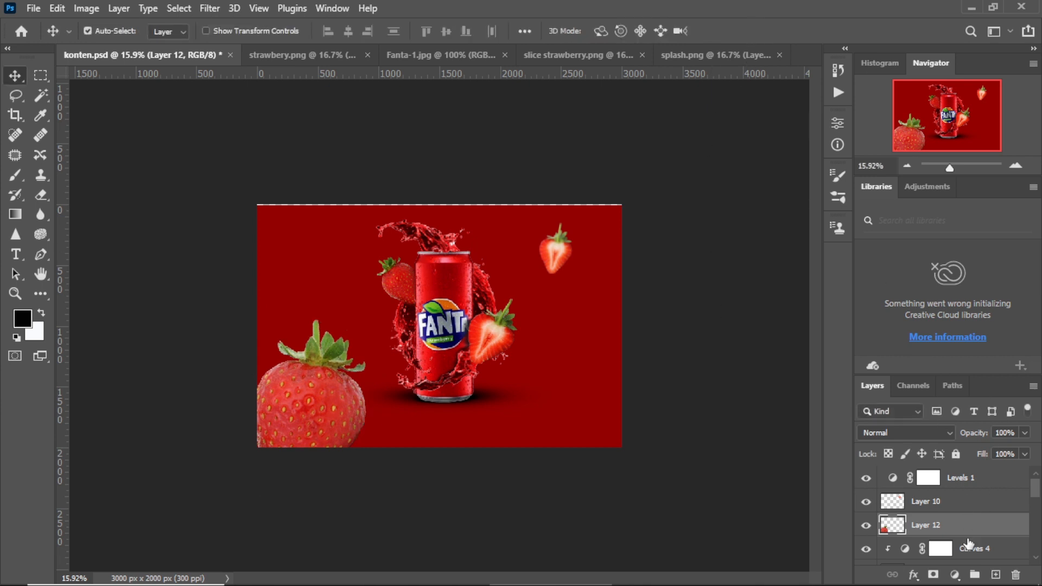
# Add a Levels adjustment clipped to Layer 12 and darken its midtones to about 0.71.
pyautogui.click(956, 574)
pyautogui.click(945, 366)
pyautogui.click(707, 391)
pyautogui.moveTo(746, 279); pyautogui.dragTo(752, 277)
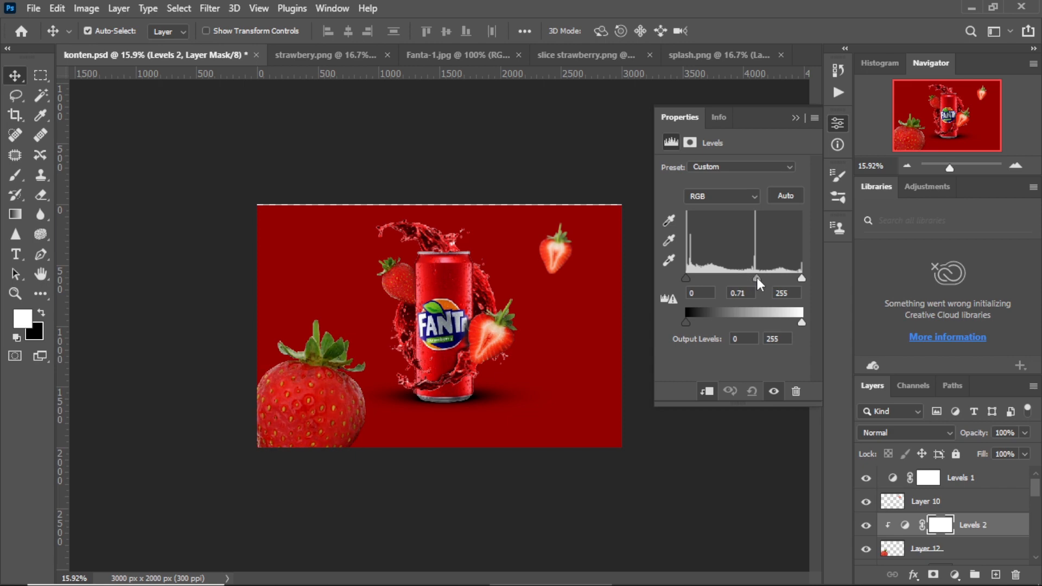
pyautogui.click(783, 120)
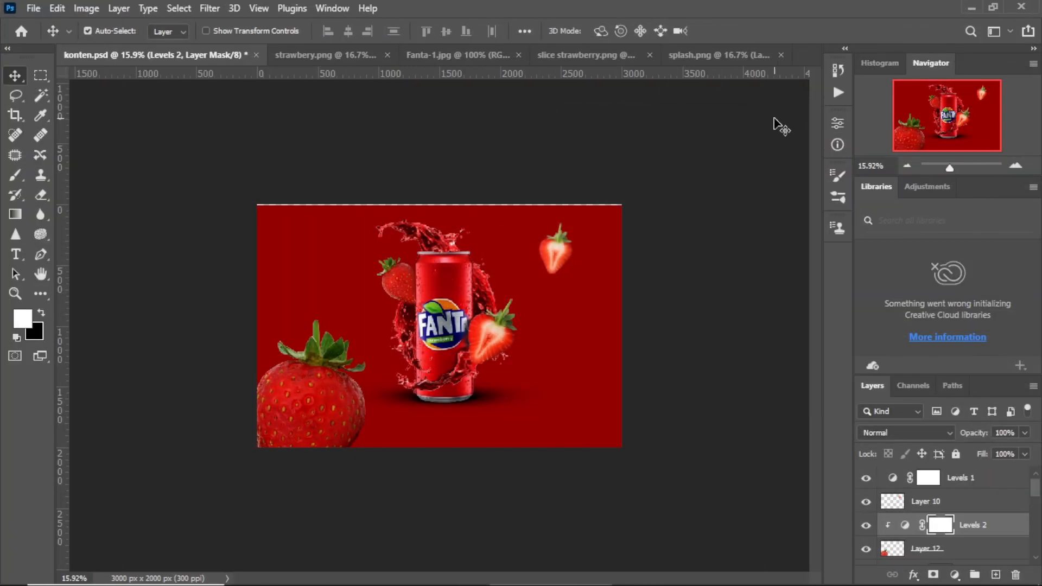
# Apply a Gaussian Blur with a radius of 31.8 pixels to the Levels 2 layer mask.
pyautogui.click(209, 8)
pyautogui.moveTo(266, 202)
pyautogui.click(444, 256)
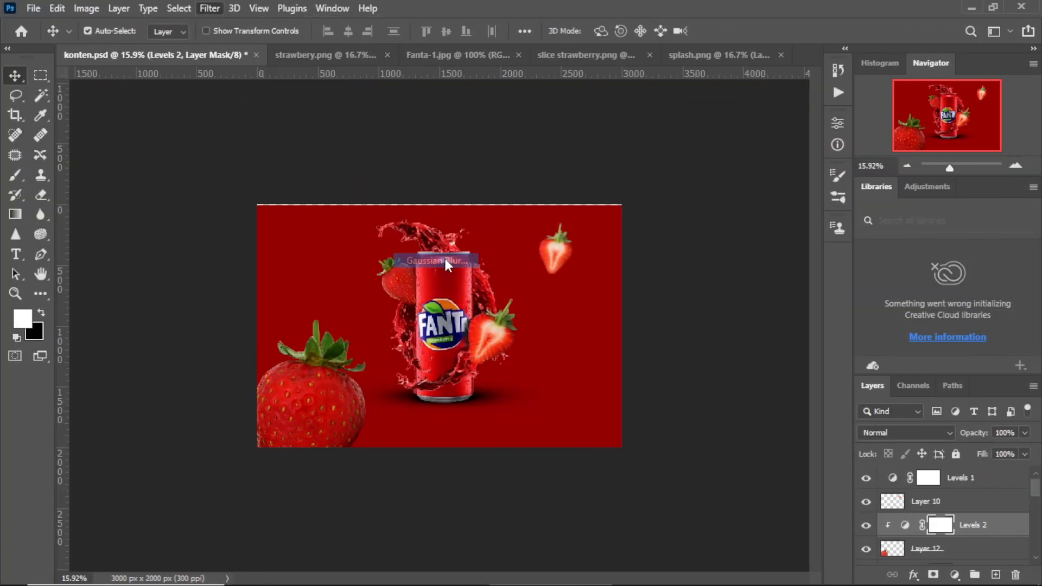
pyautogui.click(541, 411)
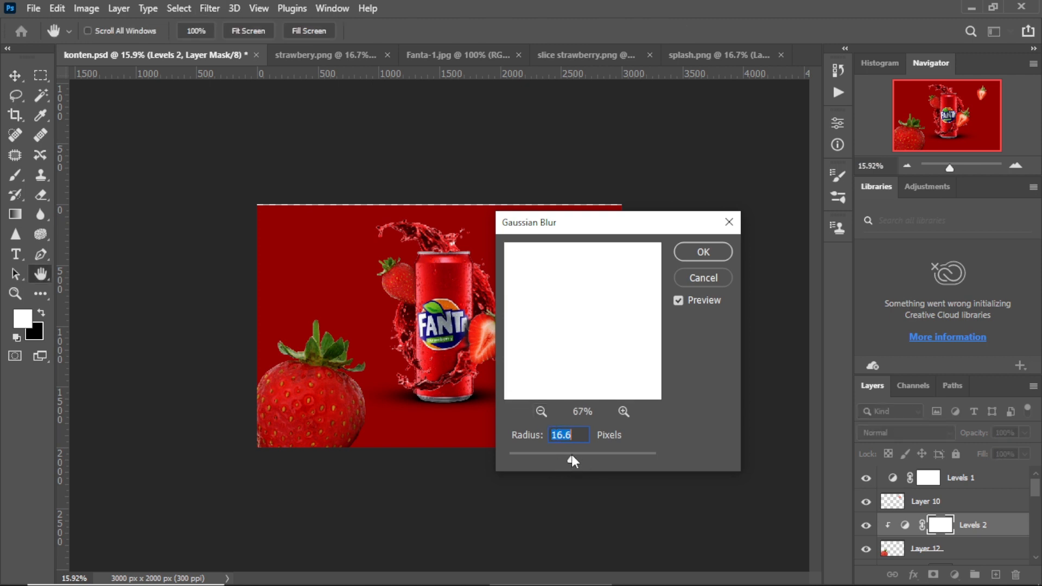
pyautogui.moveTo(571, 460); pyautogui.dragTo(580, 459)
pyautogui.click(701, 253)
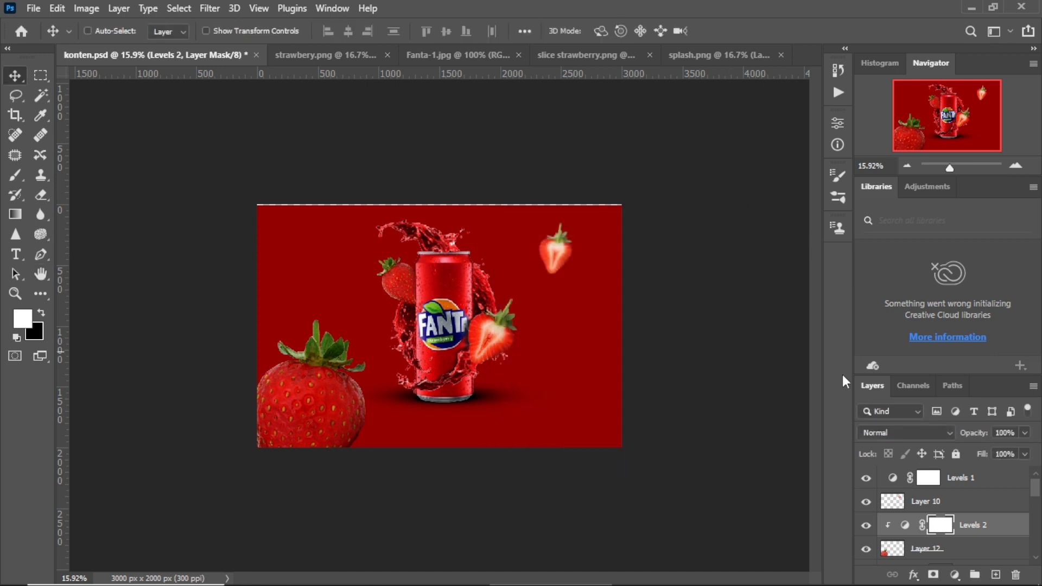
# Blur the foreground strawberry on Layer 12 with a Gaussian Blur radius of 20.8 pixels.
pyautogui.click(940, 548)
pyautogui.click(210, 8)
pyautogui.moveTo(340, 212)
pyautogui.click(436, 261)
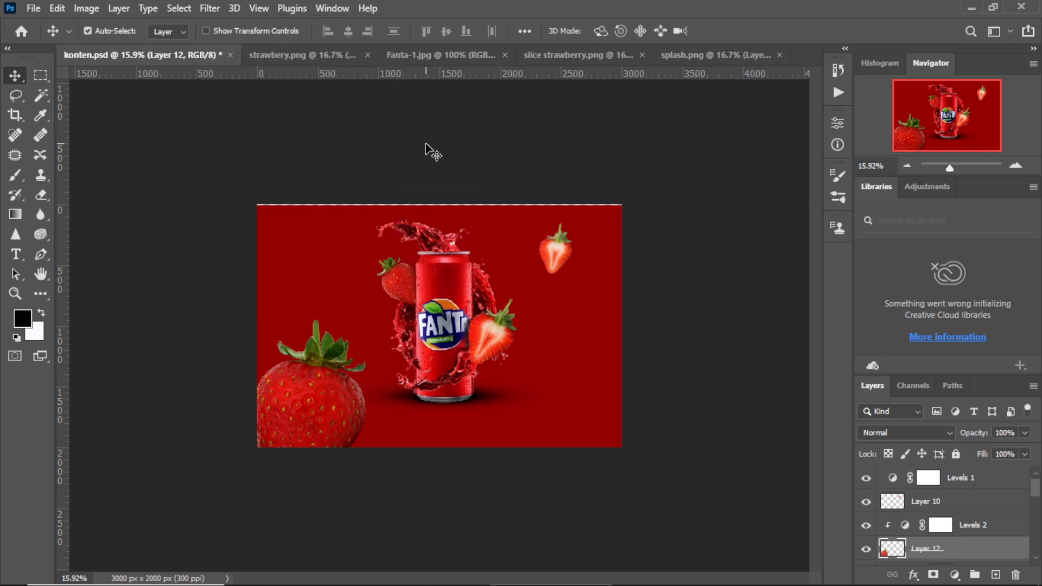
pyautogui.click(210, 8)
pyautogui.moveTo(255, 205)
pyautogui.click(432, 263)
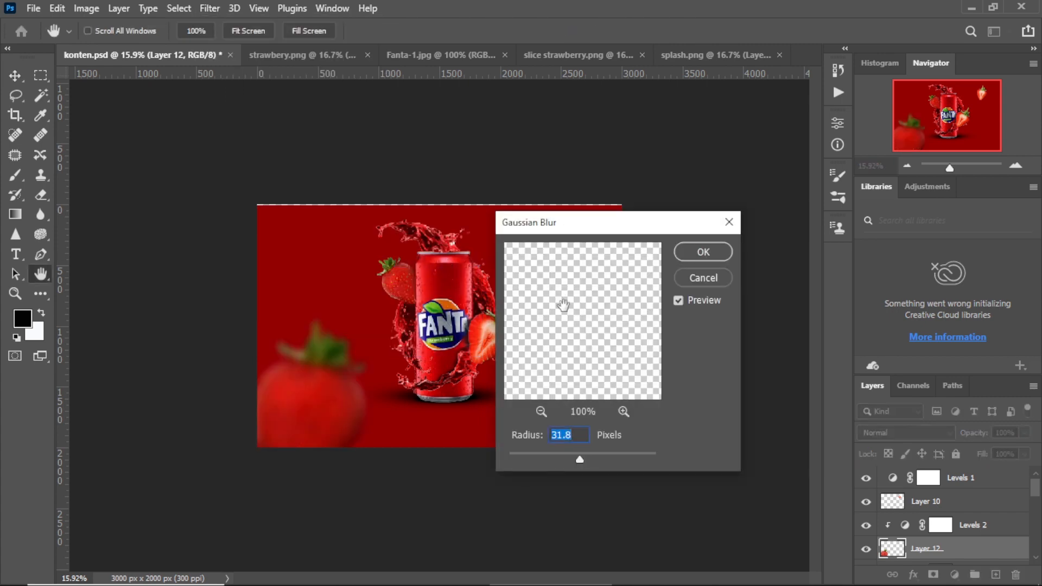
pyautogui.click(579, 461)
pyautogui.moveTo(579, 458); pyautogui.dragTo(580, 460)
pyautogui.click(541, 411)
pyautogui.click(541, 411)
pyautogui.click(541, 411)
pyautogui.moveTo(582, 462); pyautogui.dragTo(579, 461)
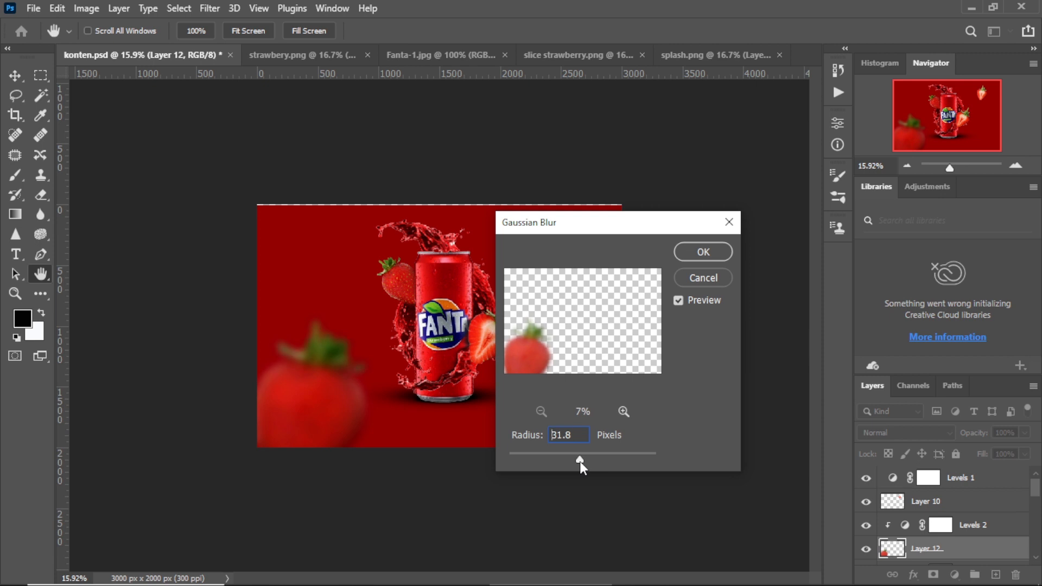
pyautogui.moveTo(583, 460); pyautogui.dragTo(580, 460)
pyautogui.moveTo(577, 457); pyautogui.dragTo(574, 461)
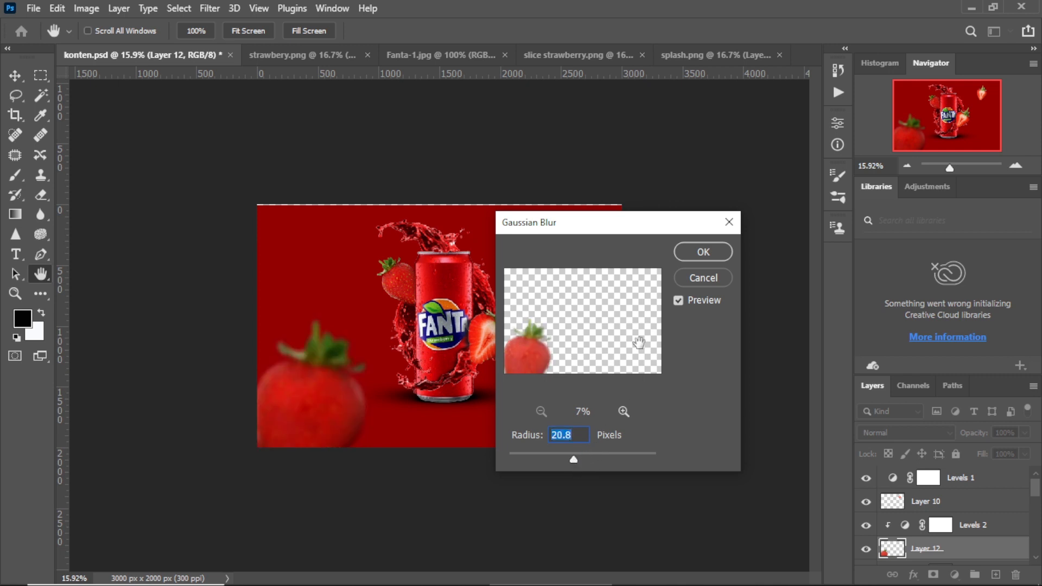
pyautogui.click(699, 252)
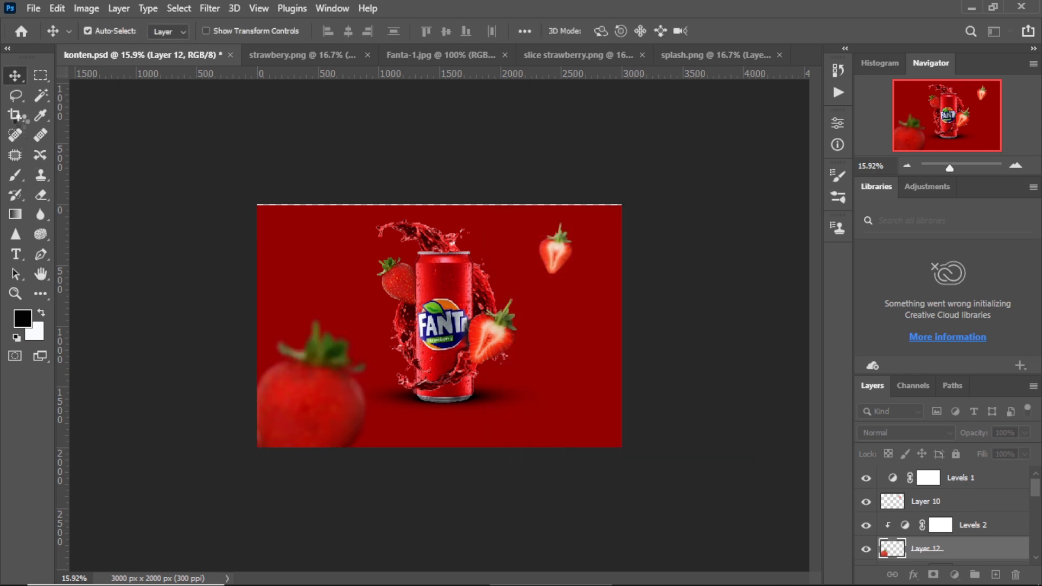
# Transform the blurred strawberry on Layer 12 and shift it slightly further toward the artwork's lower-left corner.
pyautogui.press('ctrl')
pyautogui.hotkey('ctrl', 't')
pyautogui.moveTo(385, 306); pyautogui.dragTo(402, 321)
pyautogui.moveTo(336, 418); pyautogui.dragTo(325, 423)
# Enlarge the red background on Layer 1 to 100.20% to cover the gap along the canvas's upper edge.
pyautogui.click(19, 117)
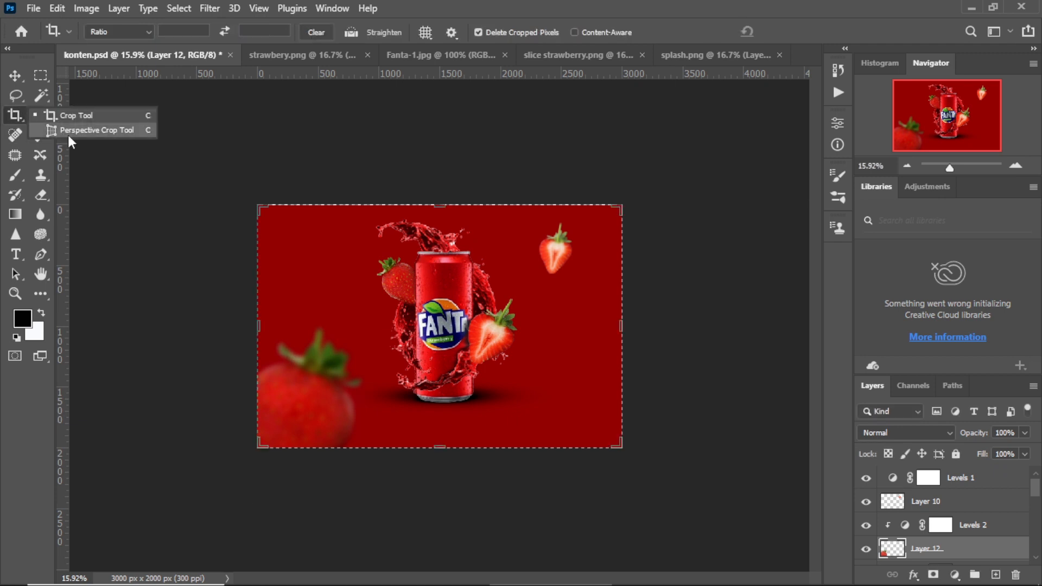
pyautogui.click(69, 132)
pyautogui.moveTo(1038, 495); pyautogui.dragTo(1038, 543)
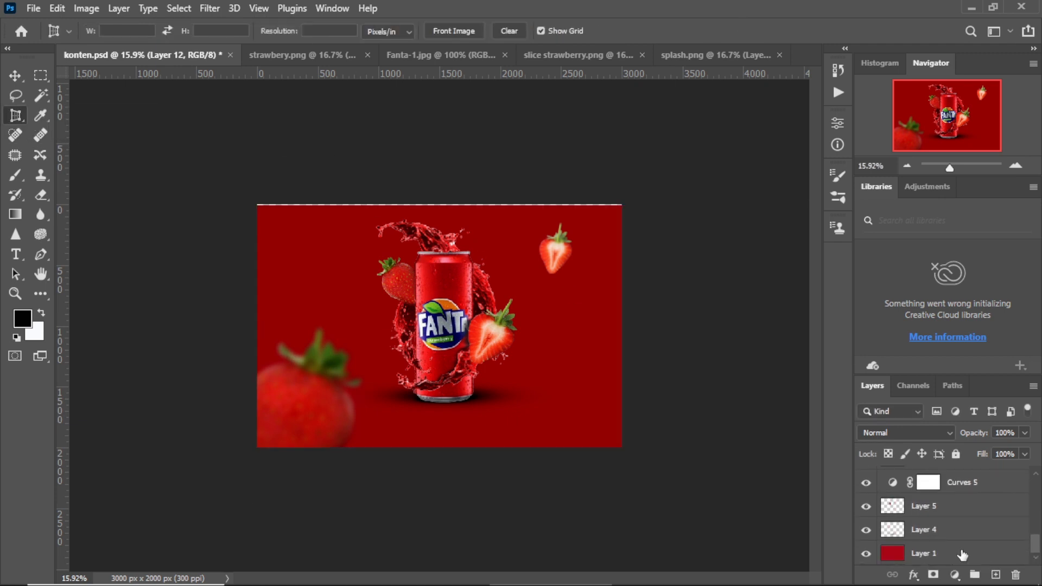
pyautogui.click(896, 554)
pyautogui.press('v')
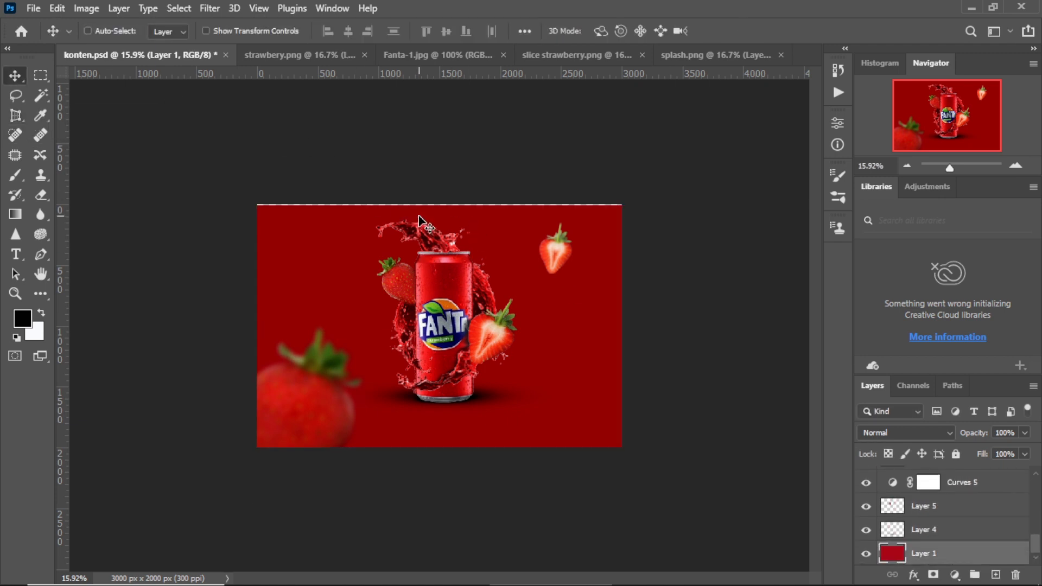
pyautogui.hotkey('ctrl', 't')
pyautogui.moveTo(442, 198); pyautogui.dragTo(442, 199)
pyautogui.click(755, 31)
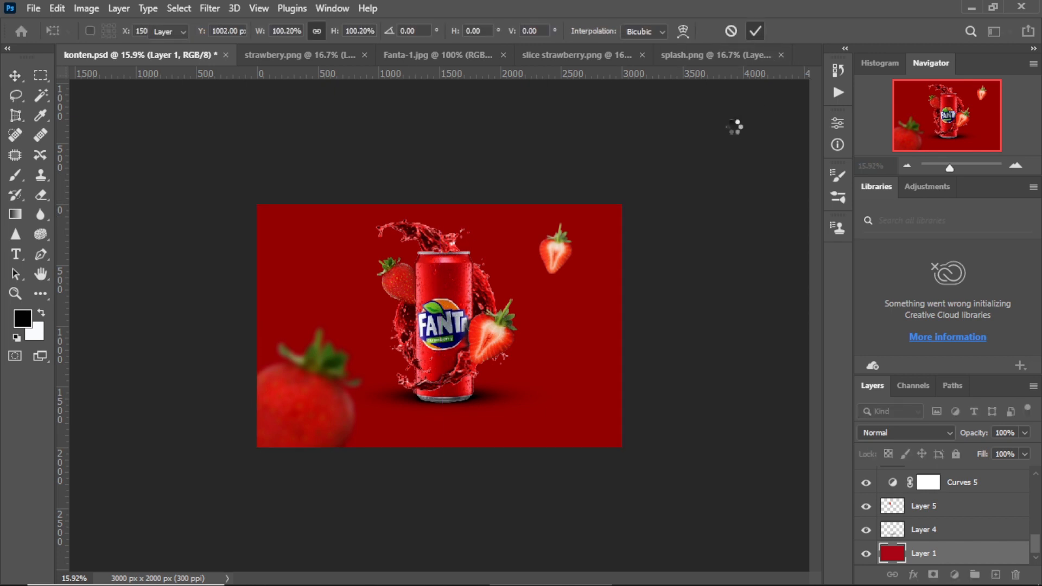
# Crop the artwork to its 3000 x 2000 px canvas bounds, discarding the strawberry pixels that extend beyond the edges.
pyautogui.click(24, 117)
pyautogui.click(66, 115)
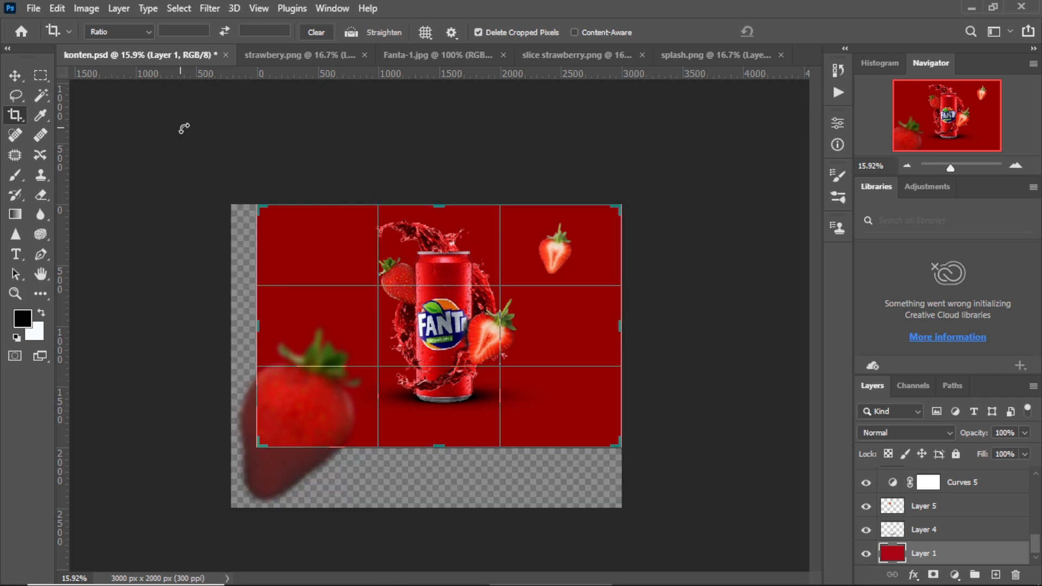
pyautogui.click(798, 33)
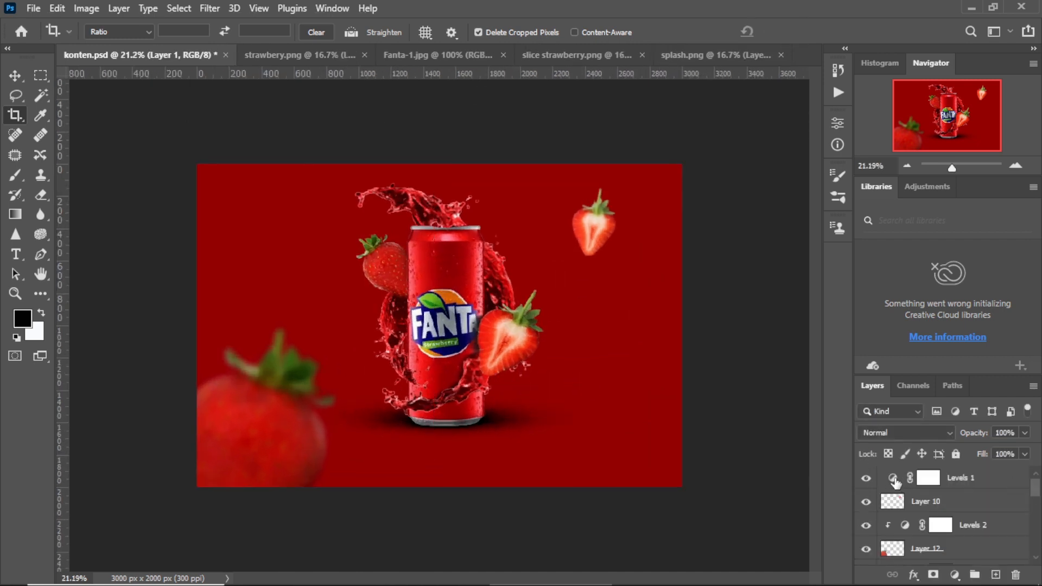
# Slightly darken the overall image tones by readjusting the Levels 1 adjustment layer.
pyautogui.doubleClick(893, 479)
pyautogui.moveTo(689, 322); pyautogui.dragTo(685, 325)
pyautogui.moveTo(694, 282); pyautogui.dragTo(694, 282)
pyautogui.click(795, 117)
# Prepare a smaller black brush for refining the can's shading on Layer 11.
pyautogui.scroll(-5, 945, 515)
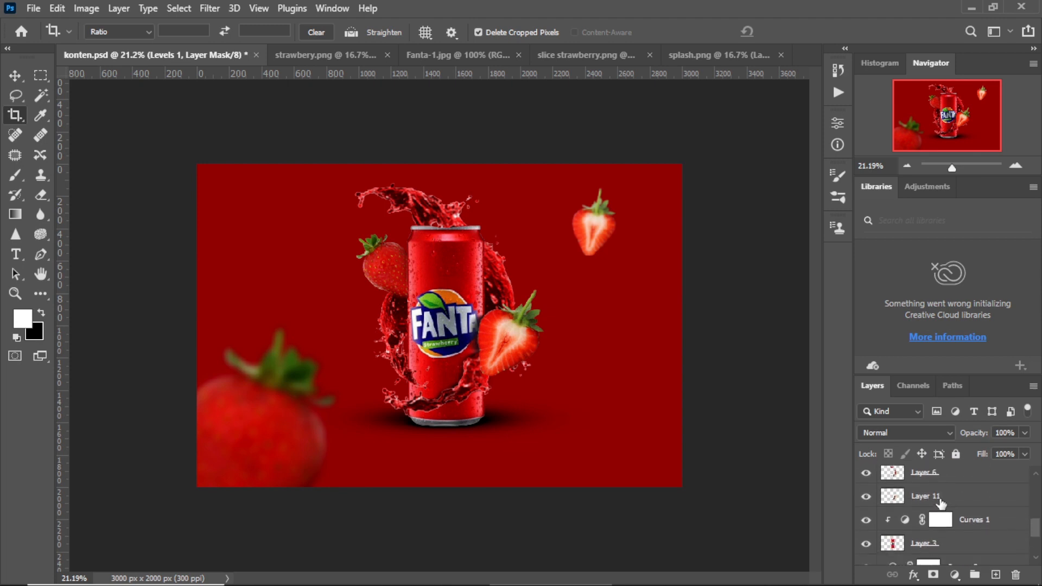
pyautogui.click(941, 503)
pyautogui.press('b')
pyautogui.press('x')
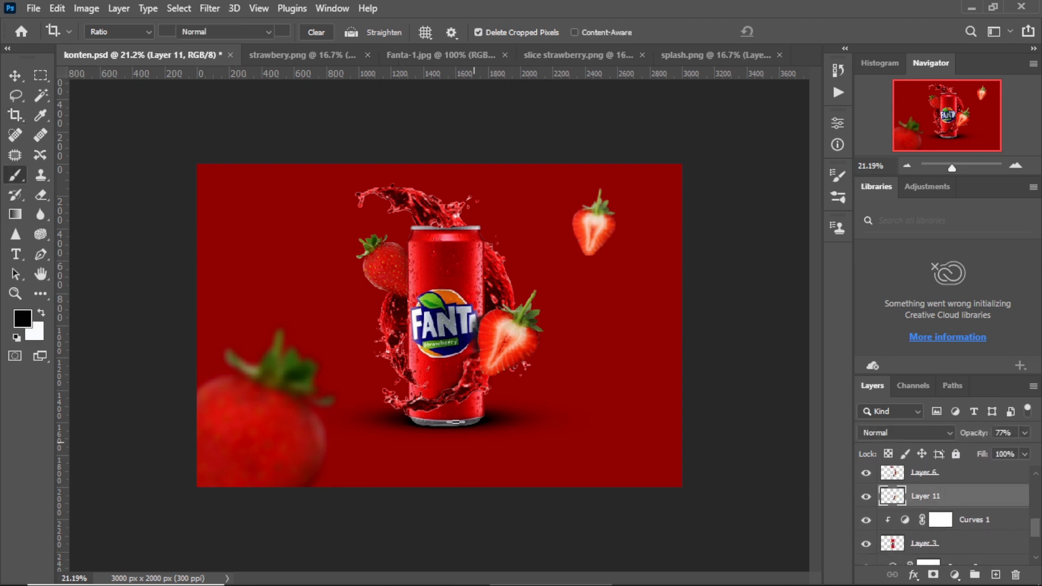
pyautogui.scroll(2, 412, 384)
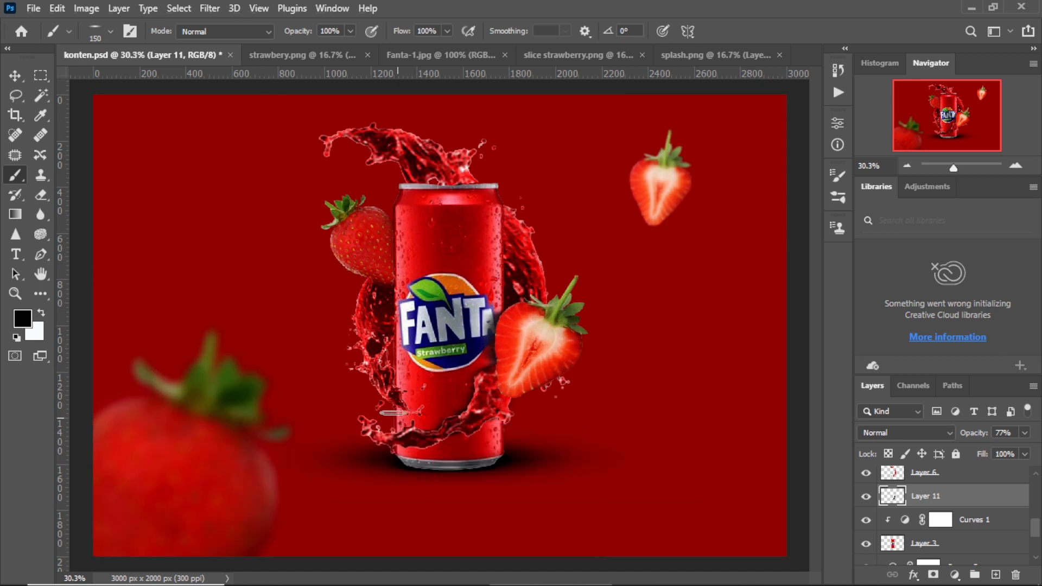
pyautogui.press('[')
pyautogui.press('[')
pyautogui.press('[')
# Try the Overlay blend mode on the can's shading in Layer 11.
pyautogui.click(15, 76)
pyautogui.click(1026, 454)
pyautogui.click(951, 434)
pyautogui.click(929, 393)
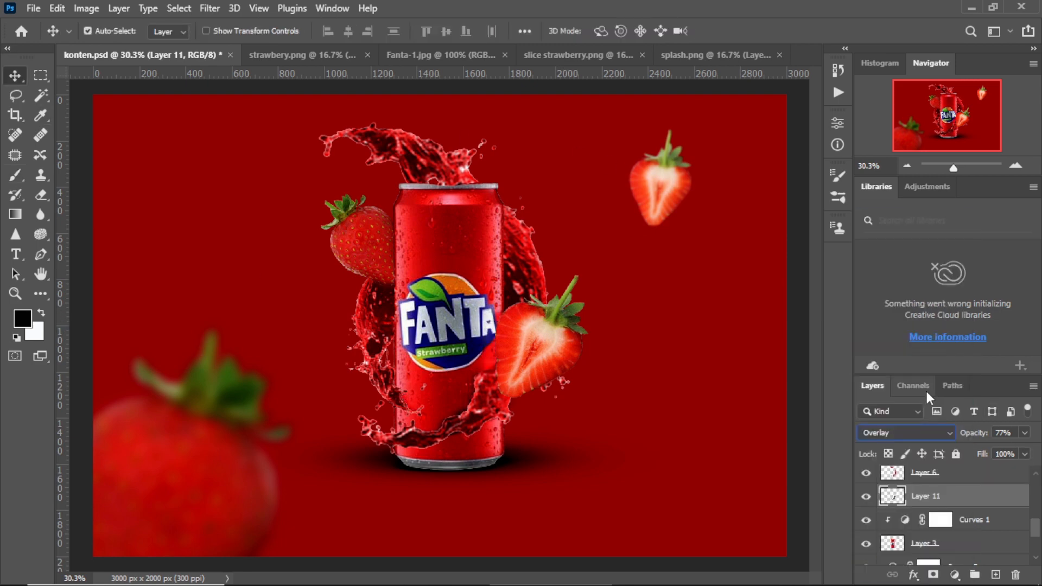
# Set Layer 11 to Normal blending at 98% opacity and lower its fill slightly.
pyautogui.click(1024, 433)
pyautogui.moveTo(1014, 451); pyautogui.dragTo(1027, 451)
pyautogui.click(949, 434)
pyautogui.click(891, 217)
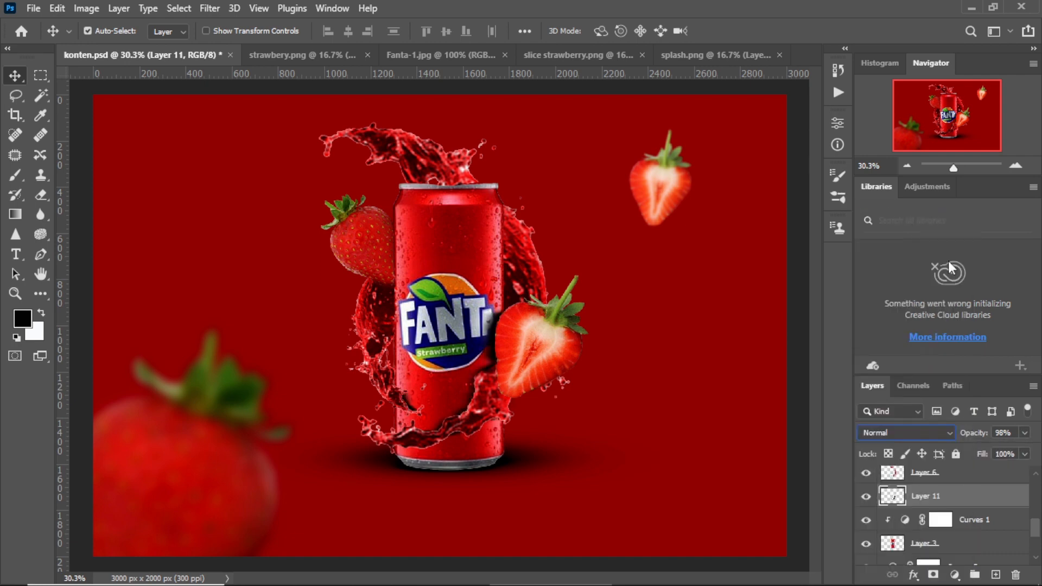
pyautogui.click(1024, 453)
pyautogui.moveTo(1028, 471); pyautogui.dragTo(1013, 471)
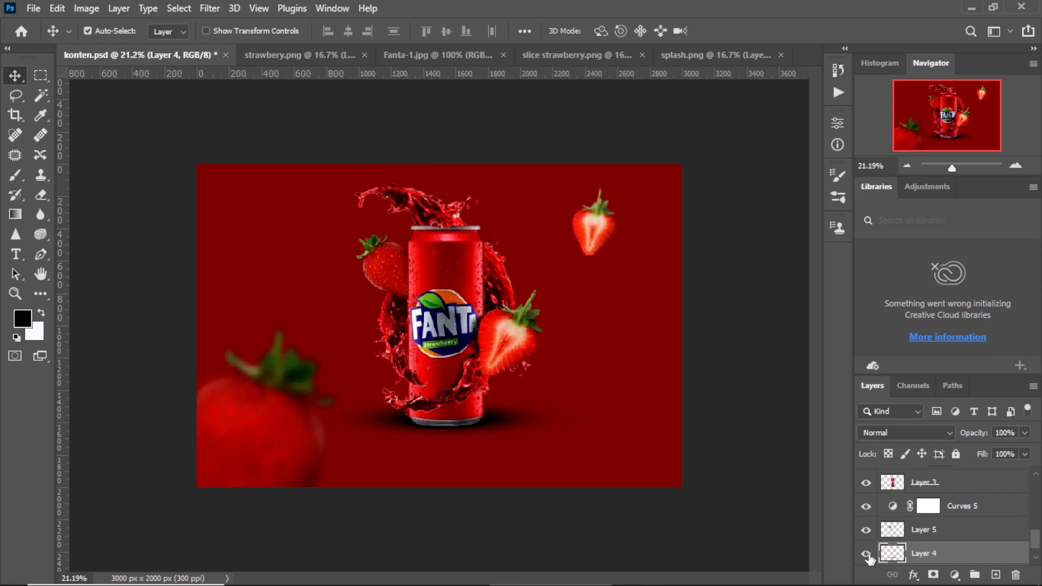
# Check the can's ground shadow by toggling Layer 4's visibility, and delete that layer.
pyautogui.click(867, 553)
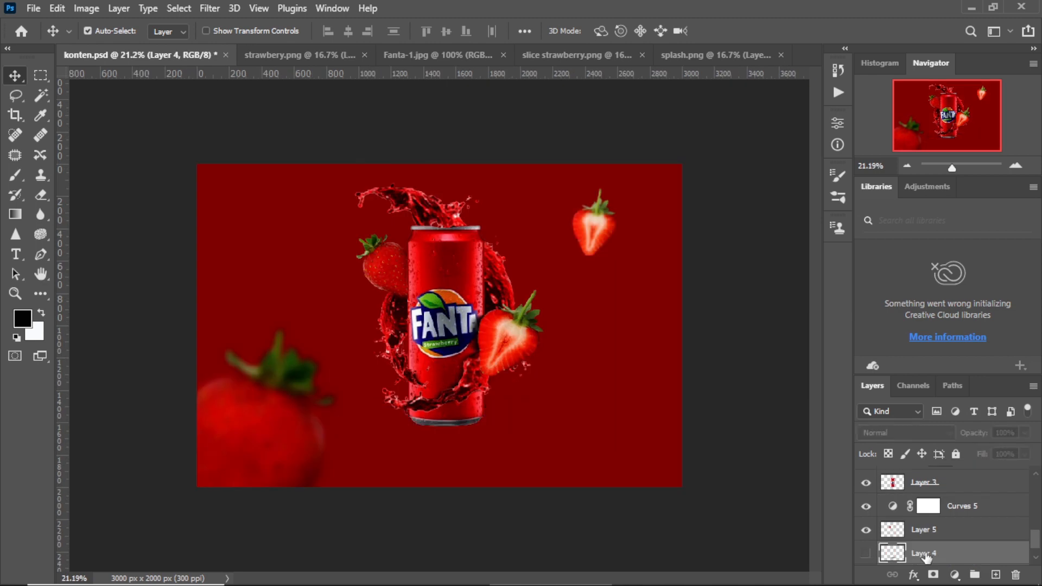
pyautogui.click(867, 554)
pyautogui.moveTo(947, 556); pyautogui.dragTo(1015, 575)
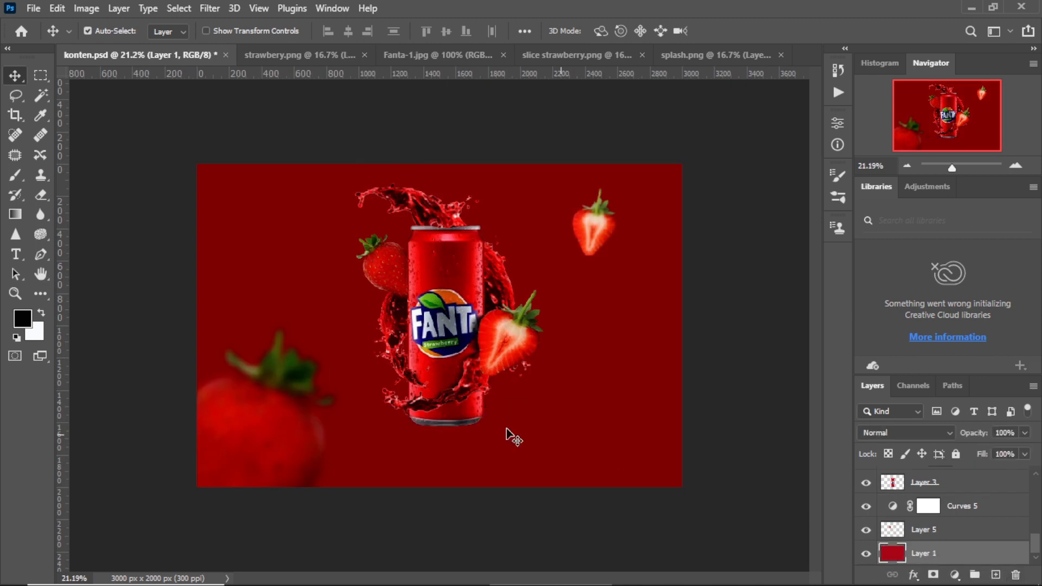
# Add a new layer above the red background and paint a narrow black contact shadow beneath the can with a 200 px brush.
pyautogui.click(16, 175)
pyautogui.click(995, 575)
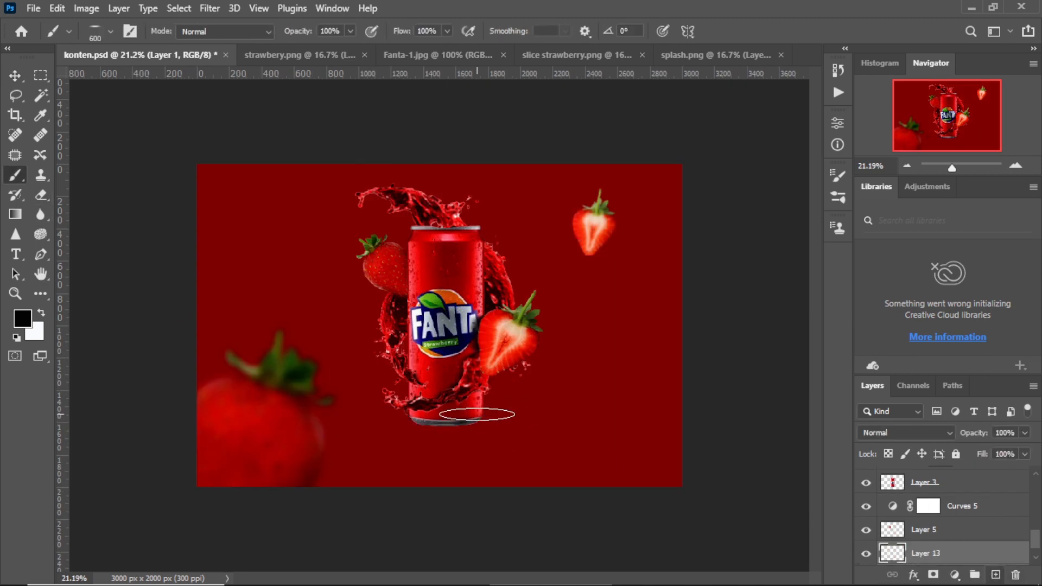
pyautogui.scroll(3, 467, 415)
pyautogui.press('[')
pyautogui.press('[')
pyautogui.press('[')
pyautogui.press('[')
pyautogui.press('[')
pyautogui.press('[')
pyautogui.press('[')
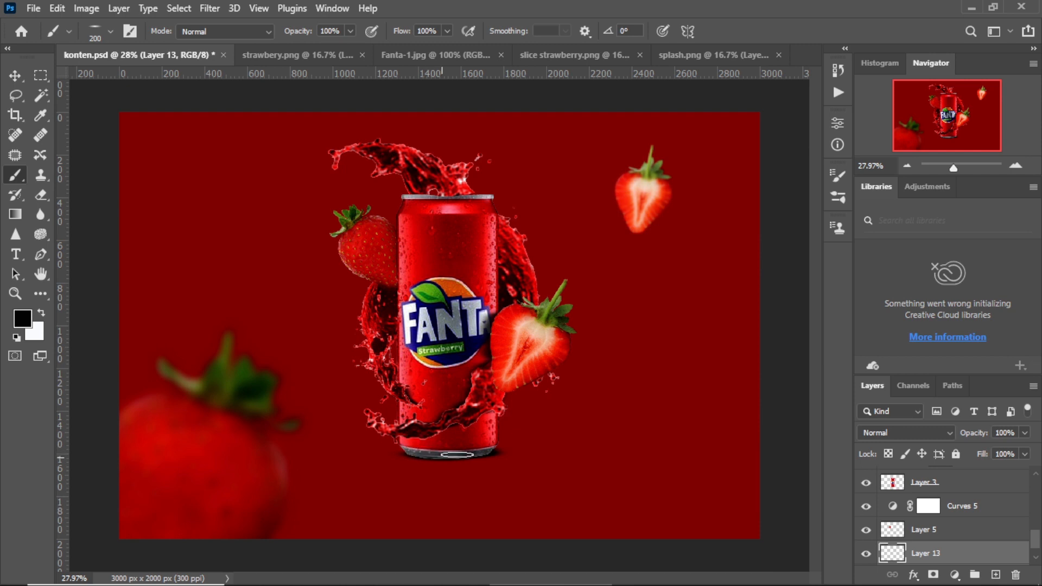
# Widen the black shadow beneath the can on Layer 13 using a 600 px brush.
pyautogui.press(']')
pyautogui.press(']')
pyautogui.press(']')
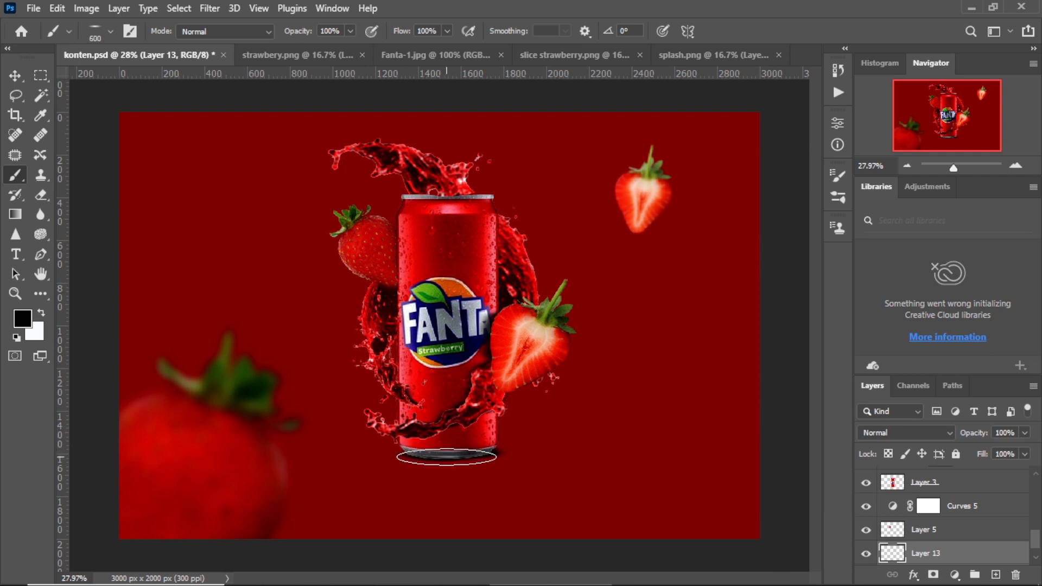
pyautogui.press('v')
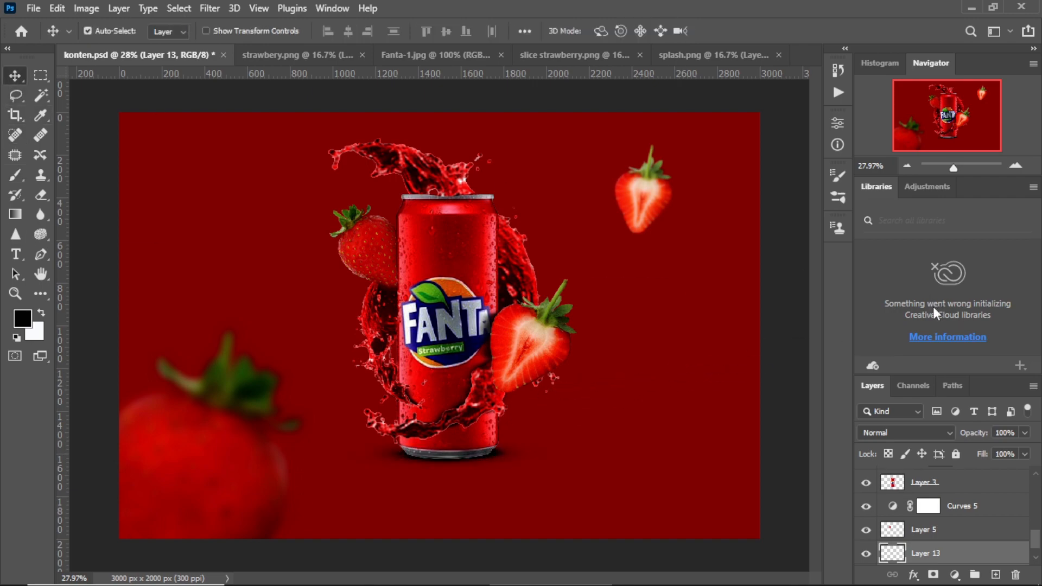